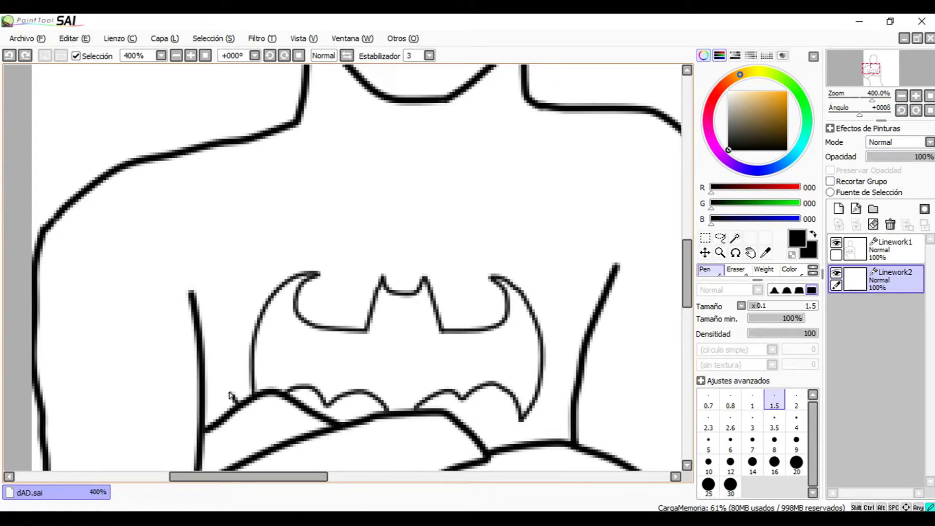
pyautogui.hotkey('ctrl', 'z')
pyautogui.scroll(1, 293, 268)
pyautogui.moveTo(583, 265); pyautogui.dragTo(372, 236)
pyautogui.moveTo(203, 313); pyautogui.dragTo(196, 333)
pyautogui.hotkey('ctrl', 'z')
pyautogui.scroll(4, 230, 367)
pyautogui.scroll(-3, 234, 389)
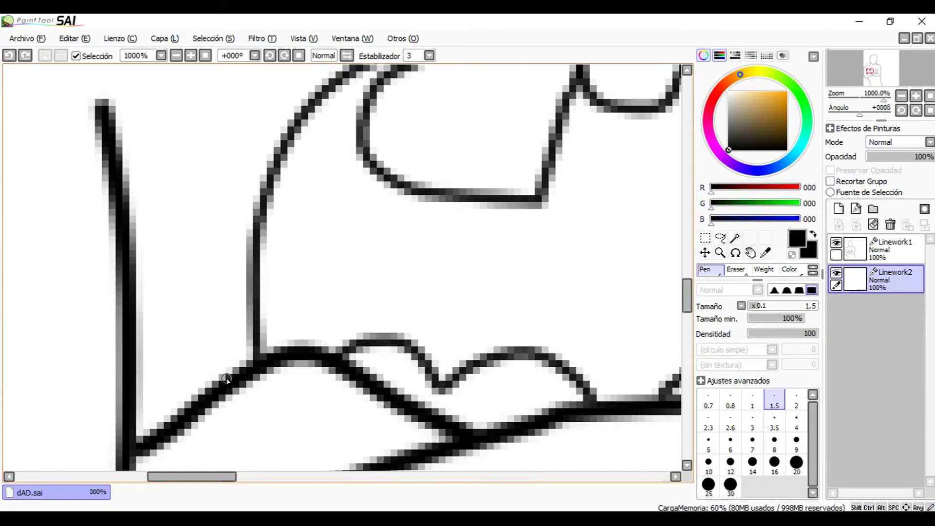
# Step: Draw the left side and upper-left curve of the rounded outline around the bat emblem, starting at the crossed arm
pyautogui.moveTo(216, 352)
pyautogui.mouseDown()
pyautogui.moveTo(200, 144)
pyautogui.moveTo(219, 86)
pyautogui.mouseUp()
pyautogui.moveTo(686, 294)
pyautogui.mouseDown()
pyautogui.moveTo(685, 261)
pyautogui.moveTo(685, 277)
pyautogui.mouseUp()
pyautogui.moveTo(211, 305)
pyautogui.mouseDown()
pyautogui.moveTo(307, 210)
pyautogui.moveTo(448, 180)
pyautogui.mouseUp()
# Step: Draw the right side of the emblem's rounded outline and join both sides with a top edge above the bat
pyautogui.moveTo(214, 477); pyautogui.dragTo(301, 477)
pyautogui.moveTo(686, 278); pyautogui.dragTo(686, 298)
pyautogui.moveTo(249, 475); pyautogui.dragTo(247, 475)
pyautogui.moveTo(687, 302); pyautogui.dragTo(687, 307)
pyautogui.moveTo(293, 411)
pyautogui.mouseDown()
pyautogui.moveTo(343, 359)
pyautogui.moveTo(365, 307)
pyautogui.moveTo(379, 150)
pyautogui.moveTo(371, 89)
pyautogui.mouseUp()
pyautogui.moveTo(685, 302); pyautogui.dragTo(685, 279)
pyautogui.moveTo(288, 478); pyautogui.dragTo(265, 478)
pyautogui.moveTo(539, 372)
pyautogui.mouseDown()
pyautogui.moveTo(534, 347)
pyautogui.moveTo(484, 261)
pyautogui.mouseUp()
pyautogui.moveTo(270, 478); pyautogui.dragTo(269, 478)
pyautogui.moveTo(507, 263); pyautogui.dragTo(400, 198)
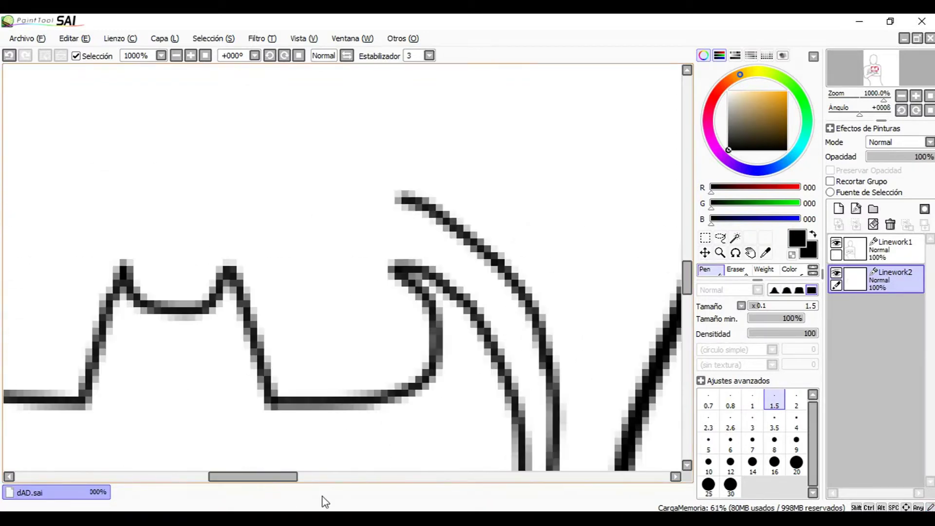
pyautogui.moveTo(285, 477); pyautogui.dragTo(259, 477)
pyautogui.moveTo(604, 200)
pyautogui.mouseDown()
pyautogui.moveTo(480, 178)
pyautogui.moveTo(188, 173)
pyautogui.mouseUp()
pyautogui.scroll(-8, 441, 350)
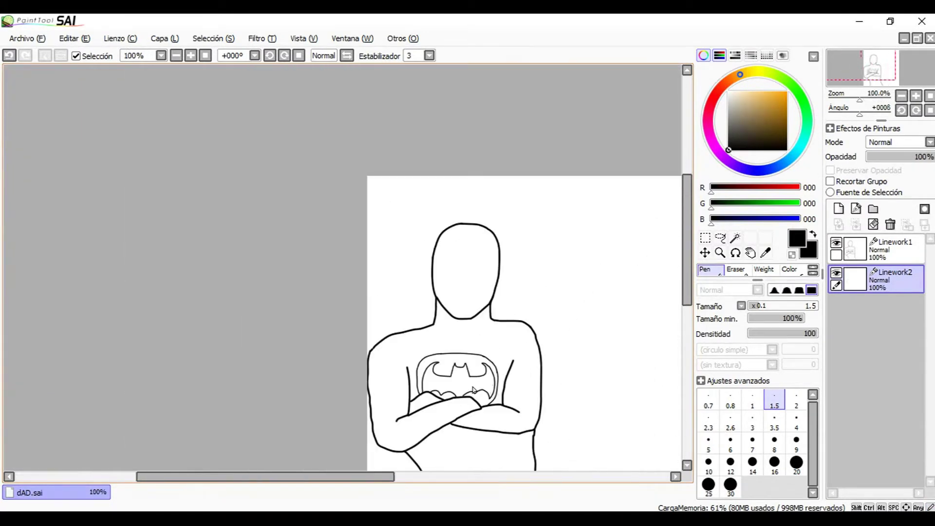
# Step: Undo the left side of the emblem's outline and redraw it from the forearm up to the top curve
pyautogui.scroll(6, 473, 389)
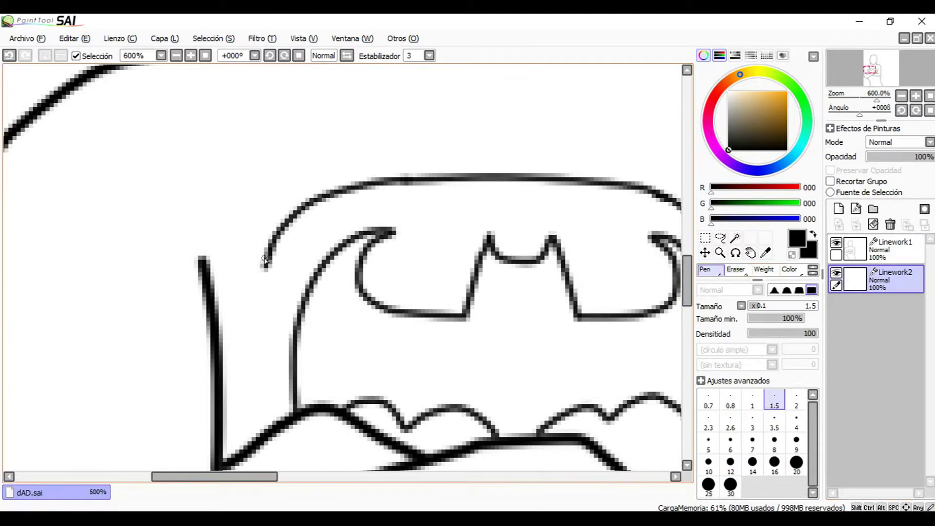
pyautogui.hotkey('ctrl', 'z')
pyautogui.scroll(-6, 511, 371)
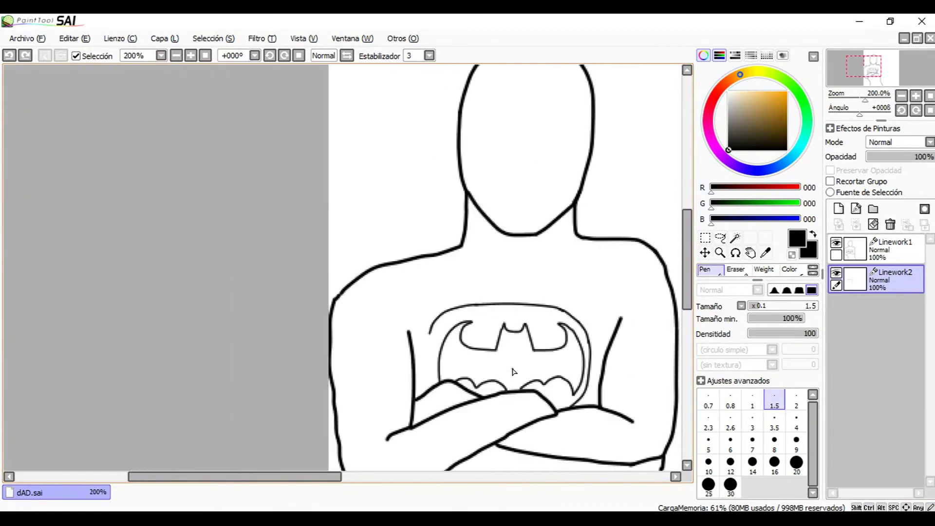
pyautogui.scroll(7, 399, 436)
pyautogui.moveTo(402, 431); pyautogui.dragTo(386, 296)
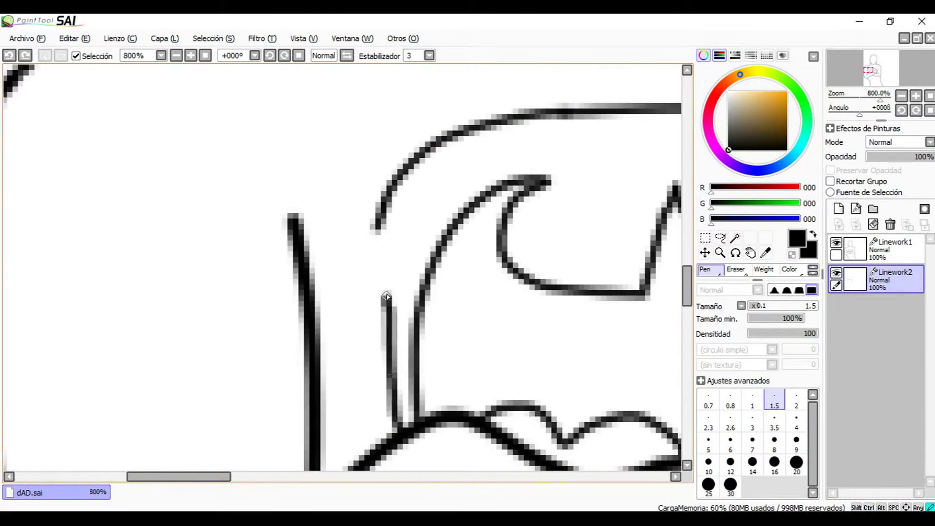
pyautogui.moveTo(409, 169); pyautogui.dragTo(412, 163)
# Step: Erase the uneven line ends where the outline's left side joins the upper-left curve
pyautogui.press('e')
pyautogui.scroll(3, 358, 172)
pyautogui.moveTo(393, 273)
pyautogui.mouseDown()
pyautogui.moveTo(379, 242)
pyautogui.moveTo(387, 207)
pyautogui.mouseUp()
pyautogui.scroll(-5, 463, 292)
pyautogui.scroll(5, 423, 251)
pyautogui.scroll(-9, 498, 289)
pyautogui.scroll(9, 559, 313)
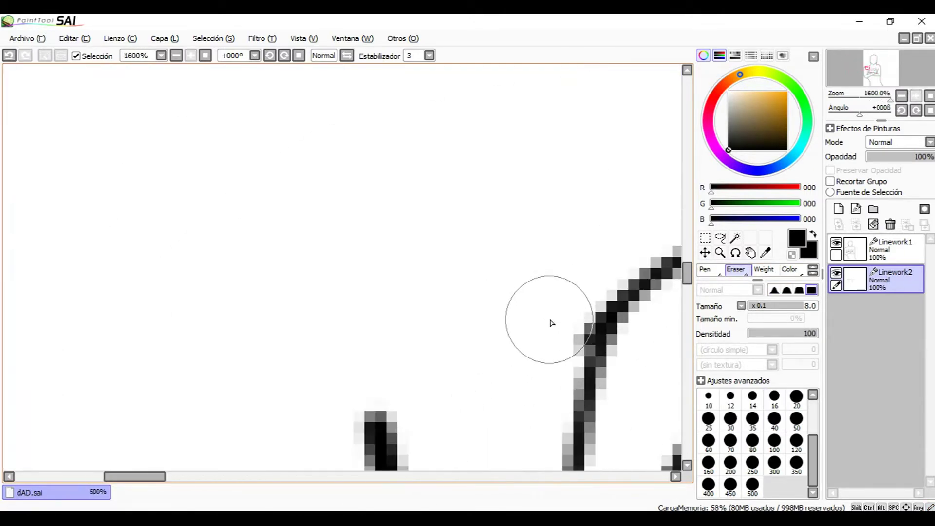
pyautogui.scroll(-5, 629, 396)
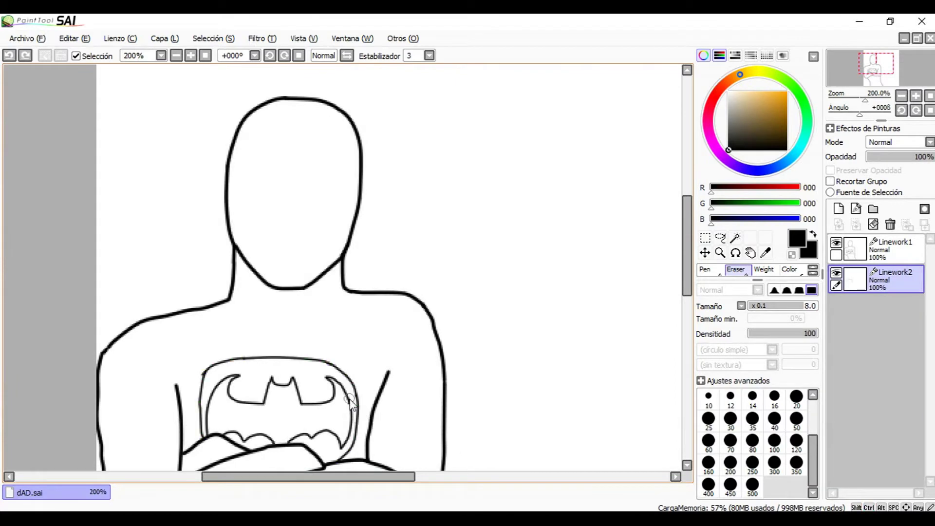
# Step: Draw the outline's left side again with the 1.5 pen, between the upper-left curve and the crossed arm
pyautogui.press('n')
pyautogui.scroll(3, 201, 420)
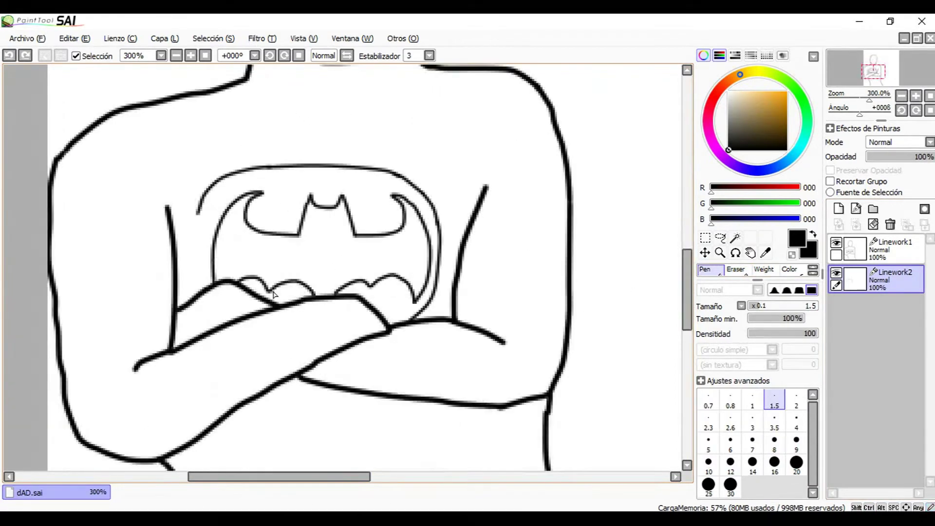
pyautogui.moveTo(180, 152); pyautogui.dragTo(178, 132)
pyautogui.scroll(-2, 354, 236)
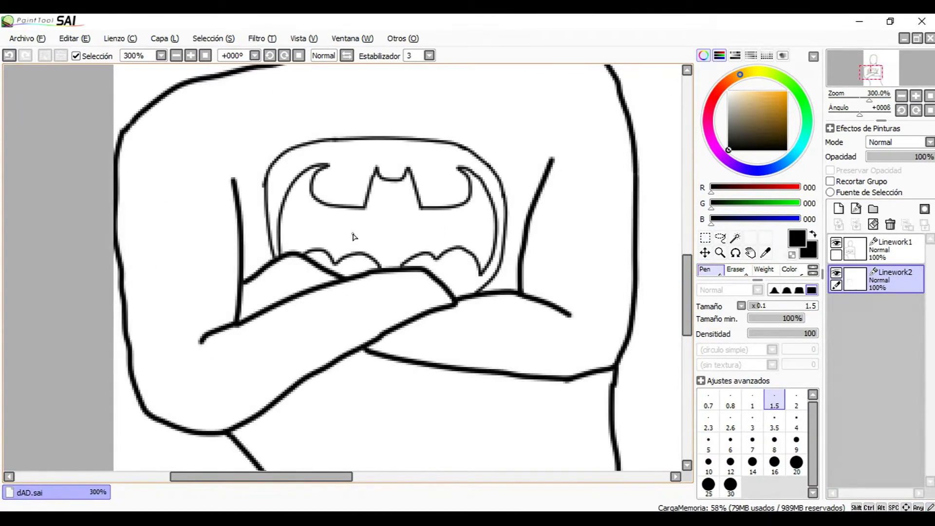
# Step: Erase the top edge of the emblem's outline and try to redraw it in a single stroke
pyautogui.press('e')
pyautogui.scroll(2, 444, 146)
pyautogui.moveTo(444, 146); pyautogui.dragTo(269, 138)
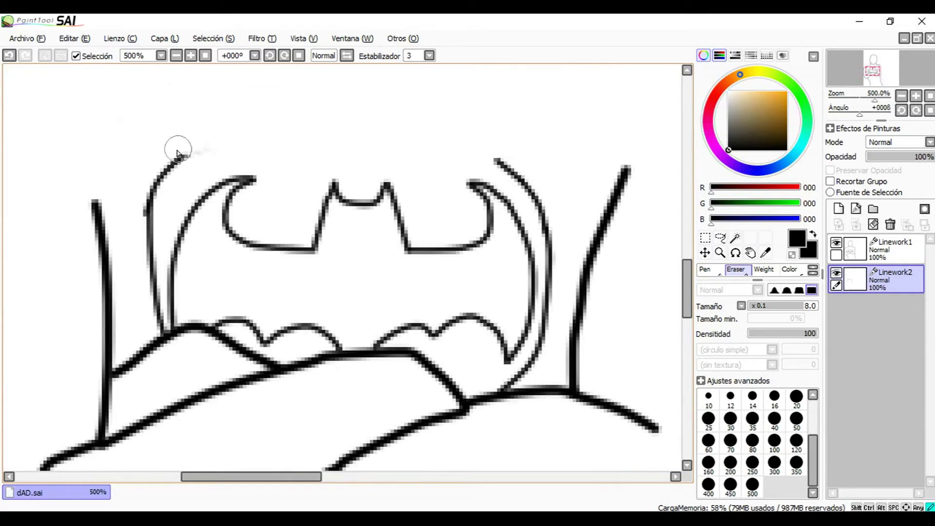
pyautogui.press('n')
pyautogui.moveTo(150, 207)
pyautogui.mouseDown()
pyautogui.moveTo(182, 176)
pyautogui.moveTo(314, 151)
pyautogui.moveTo(497, 162)
pyautogui.mouseUp()
pyautogui.scroll(-3, 435, 236)
pyautogui.hotkey('ctrl', 'z')
# Step: Redraw the outline's upper-left and upper-right curves as smooth arcs running toward the middle above the bat
pyautogui.scroll(5, 357, 213)
pyautogui.moveTo(261, 255); pyautogui.dragTo(463, 163)
pyautogui.scroll(-3, 464, 163)
pyautogui.scroll(3, 488, 220)
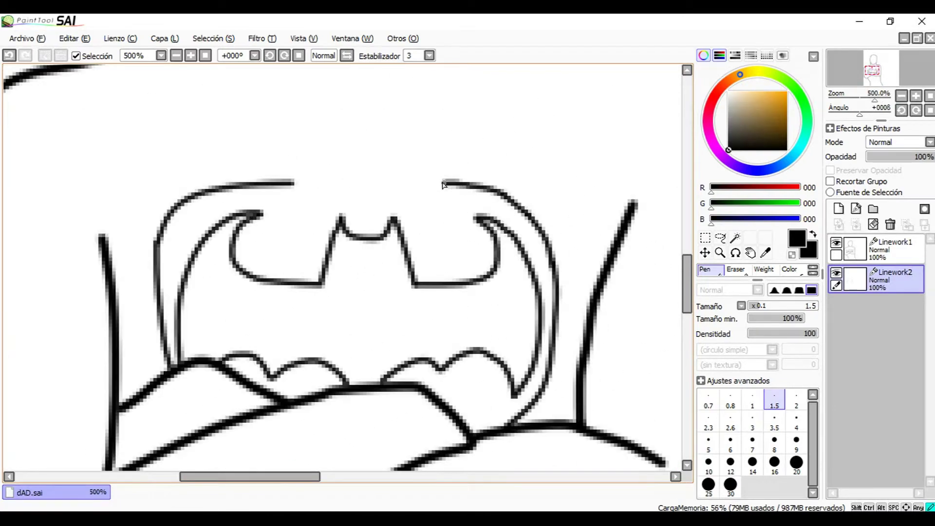
pyautogui.scroll(-4, 365, 254)
pyautogui.scroll(8, 343, 233)
# Step: Trim the stroke end on the top edge and close the gap above the bat's head with a straight line
pyautogui.click(735, 273)
pyautogui.moveTo(372, 253)
pyautogui.mouseDown()
pyautogui.moveTo(382, 252)
pyautogui.moveTo(305, 248)
pyautogui.mouseUp()
pyautogui.click(711, 275)
pyautogui.moveTo(246, 242); pyautogui.dragTo(416, 229)
pyautogui.scroll(-8, 519, 295)
# Step: Erase the outline's left side and redraw it as a rounder curve ending at the crossed arm
pyautogui.moveTo(687, 294); pyautogui.dragTo(688, 312)
pyautogui.scroll(4, 229, 460)
pyautogui.click(736, 269)
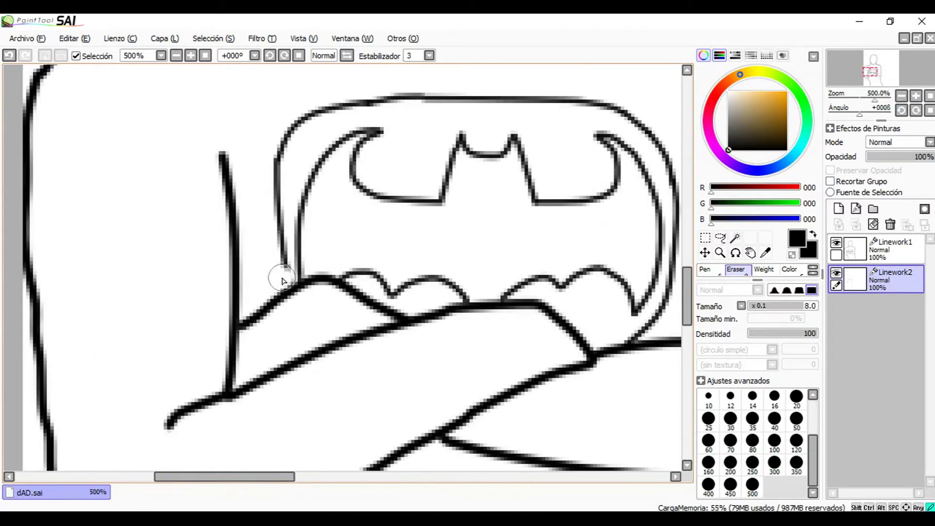
pyautogui.click(710, 271)
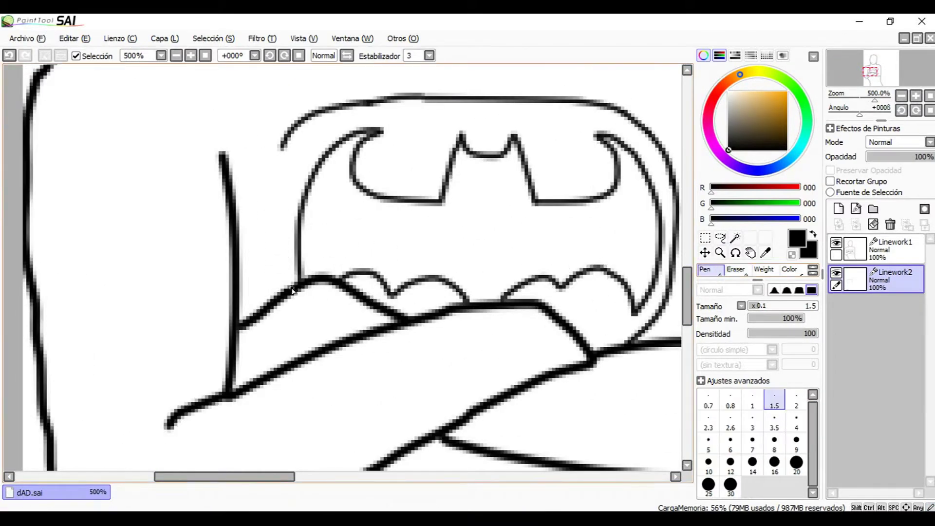
pyautogui.moveTo(277, 156); pyautogui.dragTo(283, 143)
pyautogui.scroll(-3, 526, 310)
# Step: Erase the rough section of the outline's top edge and redraw it with a horizontal stroke
pyautogui.scroll(8, 482, 224)
pyautogui.click(736, 269)
pyautogui.moveTo(475, 274); pyautogui.dragTo(434, 274)
pyautogui.click(710, 270)
pyautogui.moveTo(511, 265); pyautogui.dragTo(387, 270)
pyautogui.scroll(-4, 387, 270)
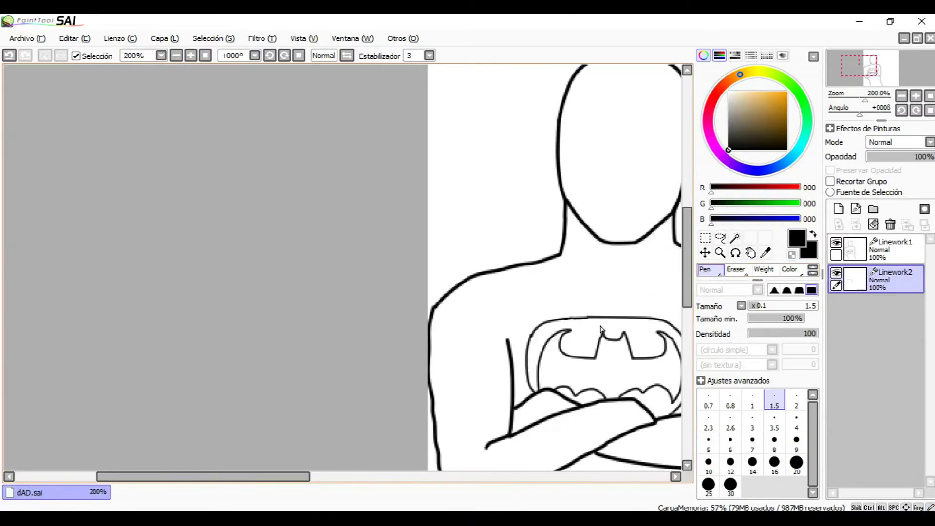
# Step: Erase the uneven bump remaining on the outline's top edge
pyautogui.scroll(4, 350, 260)
pyautogui.scroll(-5, 498, 283)
pyautogui.scroll(5, 442, 313)
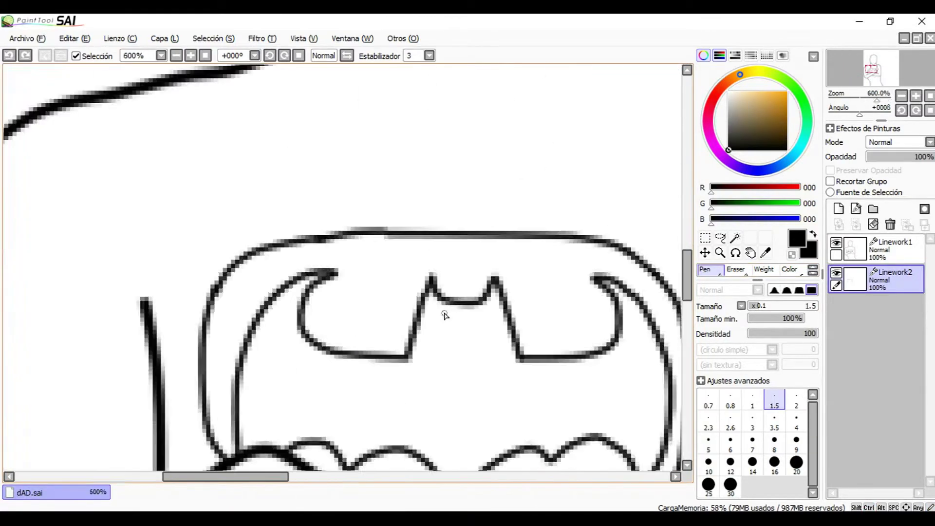
pyautogui.click(735, 270)
pyautogui.moveTo(292, 150); pyautogui.dragTo(267, 154)
# Step: Try to draw a curved neckline between the shoulders on the Linework1 layer with the 2.0 pen
pyautogui.click(710, 271)
pyautogui.scroll(1, 278, 164)
pyautogui.scroll(-3, 342, 161)
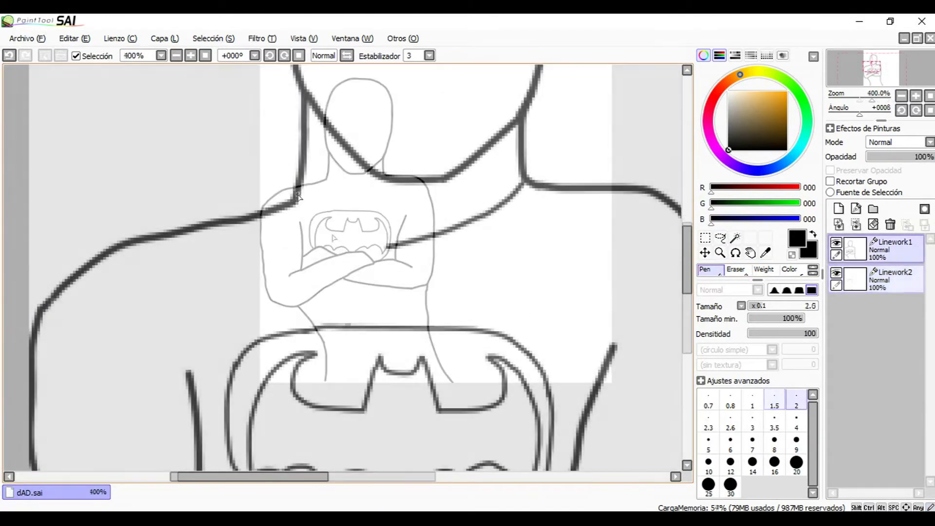
pyautogui.moveTo(299, 197); pyautogui.dragTo(361, 236)
pyautogui.scroll(4, 335, 181)
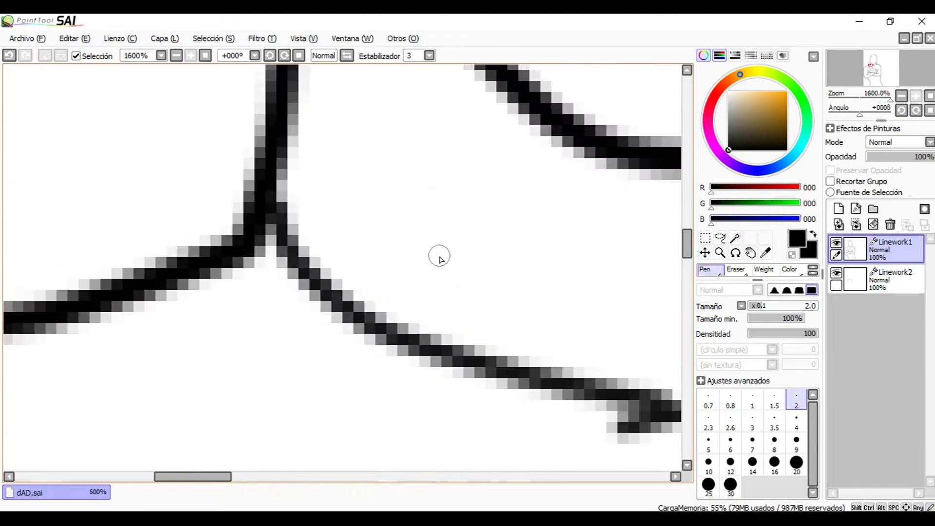
pyautogui.scroll(-4, 440, 258)
pyautogui.moveTo(254, 478); pyautogui.dragTo(283, 478)
pyautogui.scroll(1, 287, 306)
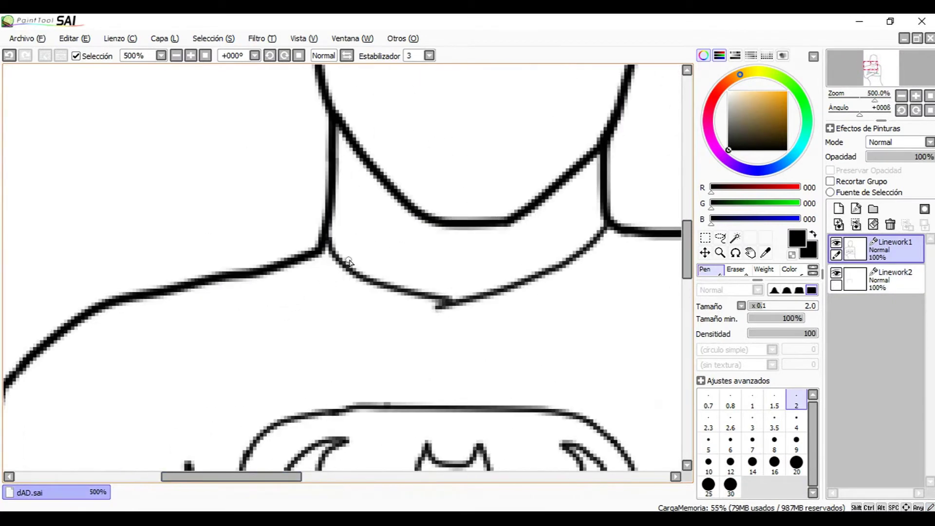
pyautogui.hotkey('ctrl', 'z')
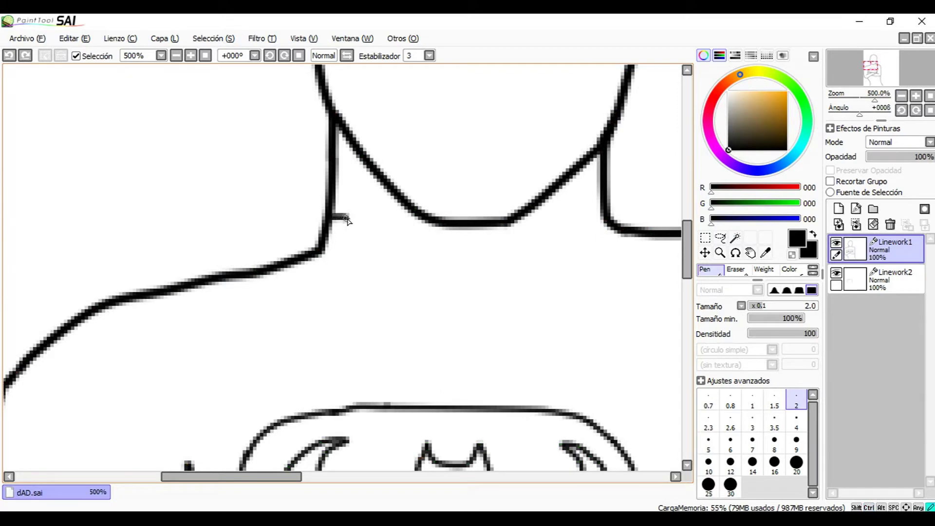
# Step: Draw a collar on the Linework1 layer with the 2.0 pen, curving from both neck sides into a V
pyautogui.moveTo(434, 283); pyautogui.dragTo(462, 291)
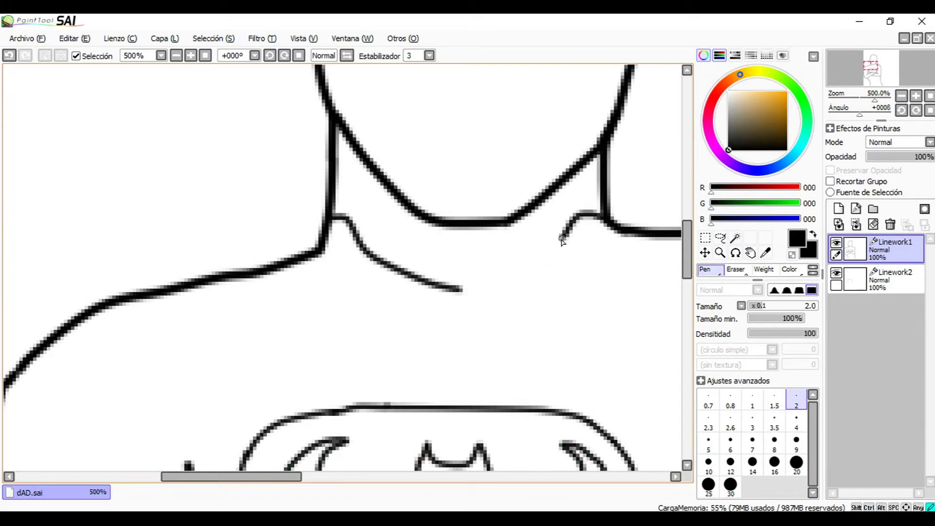
pyautogui.scroll(-5, 460, 291)
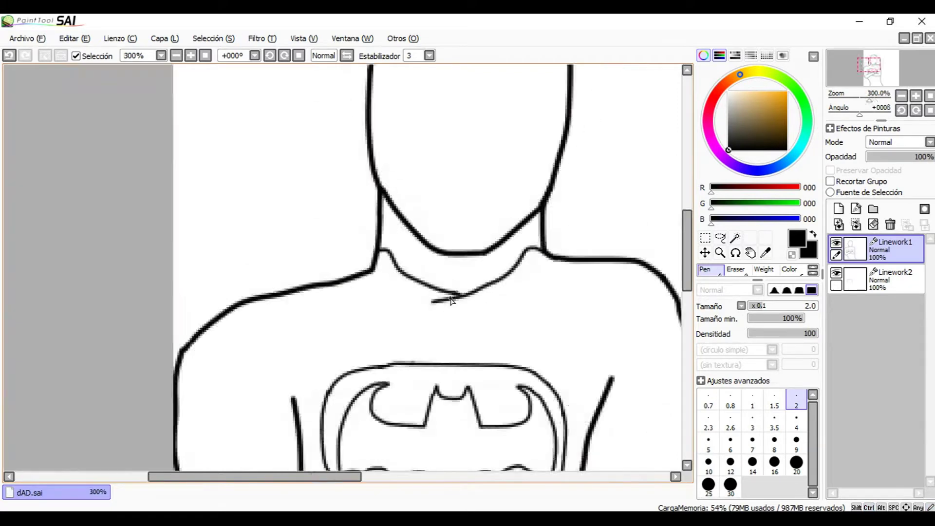
pyautogui.scroll(5, 427, 287)
# Step: Draw a short curved stroke just below the collar's left end and a matching one below its right end
pyautogui.scroll(2, 426, 287)
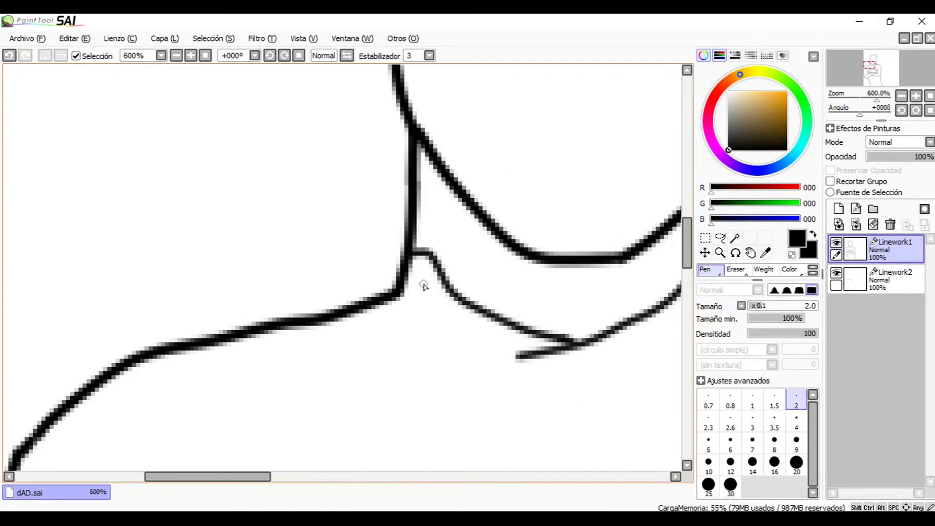
pyautogui.scroll(-4, 517, 398)
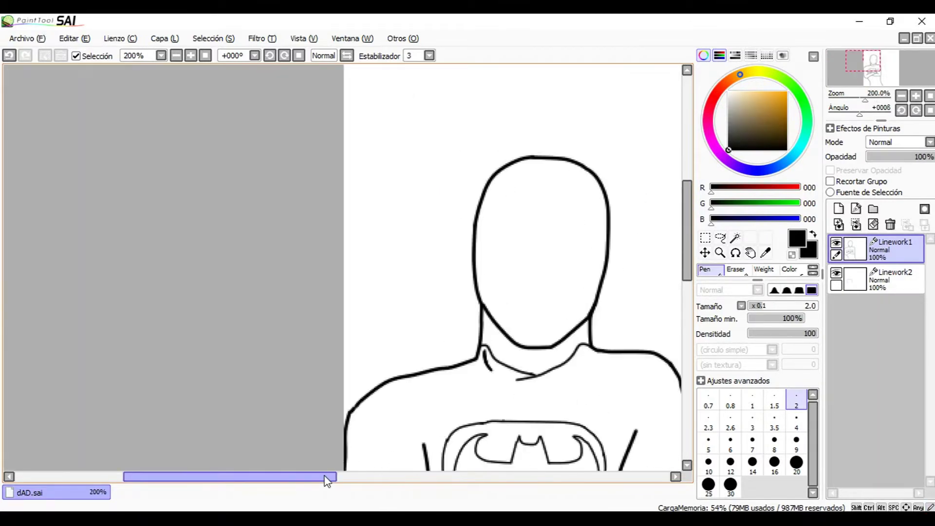
pyautogui.moveTo(319, 479); pyautogui.dragTo(379, 479)
pyautogui.scroll(6, 382, 360)
pyautogui.moveTo(418, 306); pyautogui.dragTo(376, 395)
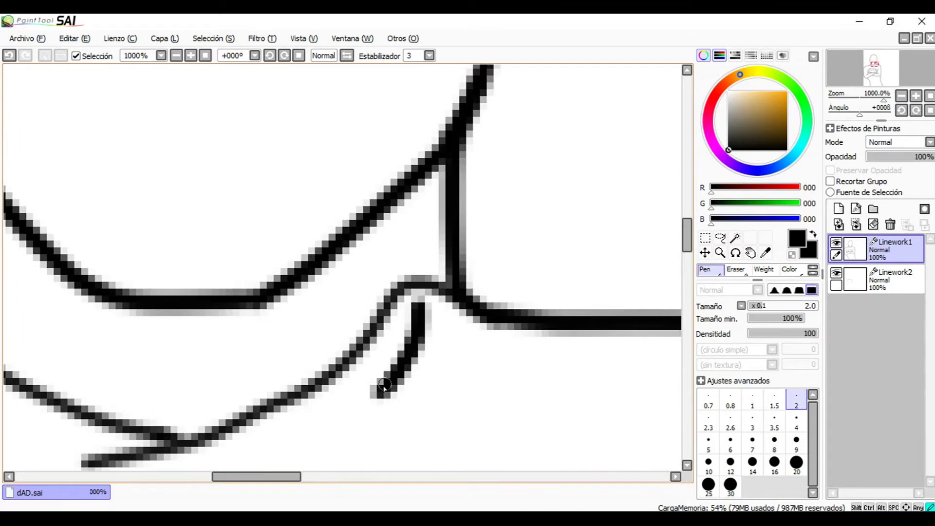
pyautogui.scroll(-6, 375, 395)
# Step: Add a second line along the inside of the collar's left and right halves, meeting in the middle
pyautogui.press('h')
pyautogui.scroll(7, 261, 355)
pyautogui.moveTo(260, 332)
pyautogui.mouseDown()
pyautogui.moveTo(402, 418)
pyautogui.moveTo(507, 437)
pyautogui.mouseUp()
pyautogui.moveTo(221, 478); pyautogui.dragTo(258, 478)
pyautogui.moveTo(233, 436); pyautogui.dragTo(405, 317)
pyautogui.hotkey('ctrl', 'z')
pyautogui.scroll(-4, 386, 401)
pyautogui.scroll(5, 370, 393)
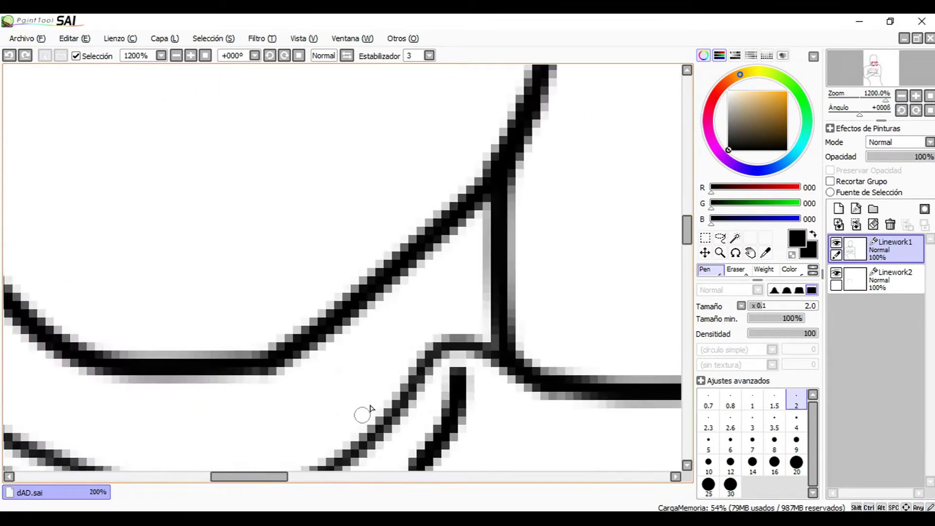
pyautogui.moveTo(688, 233); pyautogui.dragTo(689, 239)
pyautogui.moveTo(442, 252)
pyautogui.mouseDown()
pyautogui.moveTo(265, 362)
pyautogui.moveTo(213, 406)
pyautogui.mouseUp()
pyautogui.scroll(-6, 196, 393)
pyautogui.scroll(-4, 196, 393)
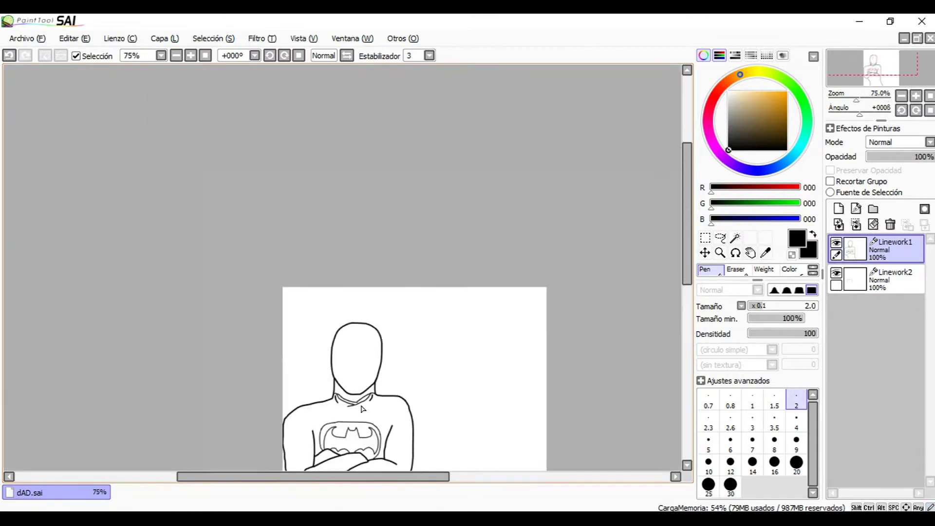
# Step: Extend the two short strokes under the collar into curved drawstrings hanging down toward the emblem
pyautogui.scroll(9, 355, 293)
pyautogui.moveTo(444, 197)
pyautogui.mouseDown()
pyautogui.moveTo(457, 239)
pyautogui.moveTo(448, 365)
pyautogui.moveTo(375, 449)
pyautogui.mouseUp()
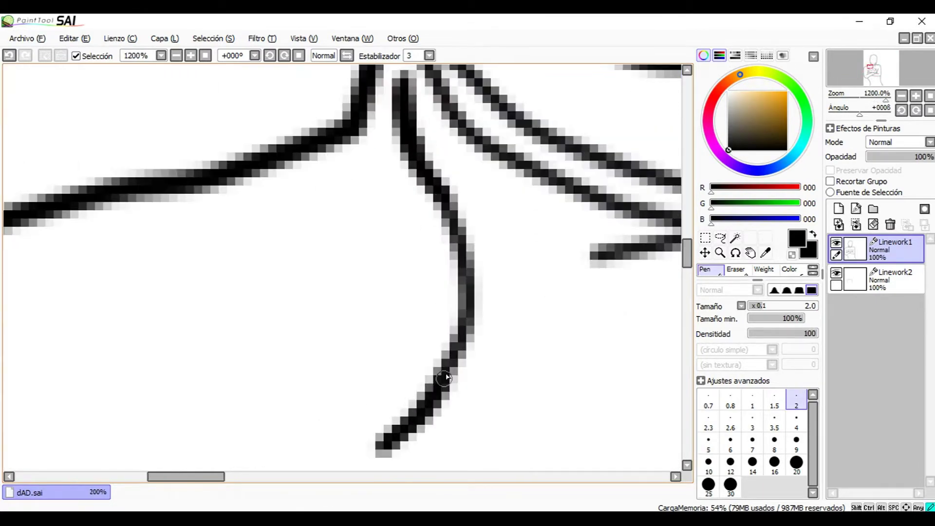
pyautogui.scroll(-5, 521, 225)
pyautogui.moveTo(298, 477); pyautogui.dragTo(359, 478)
pyautogui.scroll(5, 383, 178)
pyautogui.moveTo(424, 144); pyautogui.dragTo(487, 391)
pyautogui.moveTo(482, 356)
pyautogui.mouseDown()
pyautogui.moveTo(432, 273)
pyautogui.moveTo(408, 170)
pyautogui.mouseUp()
pyautogui.scroll(-2, 376, 216)
pyautogui.scroll(-3, 377, 219)
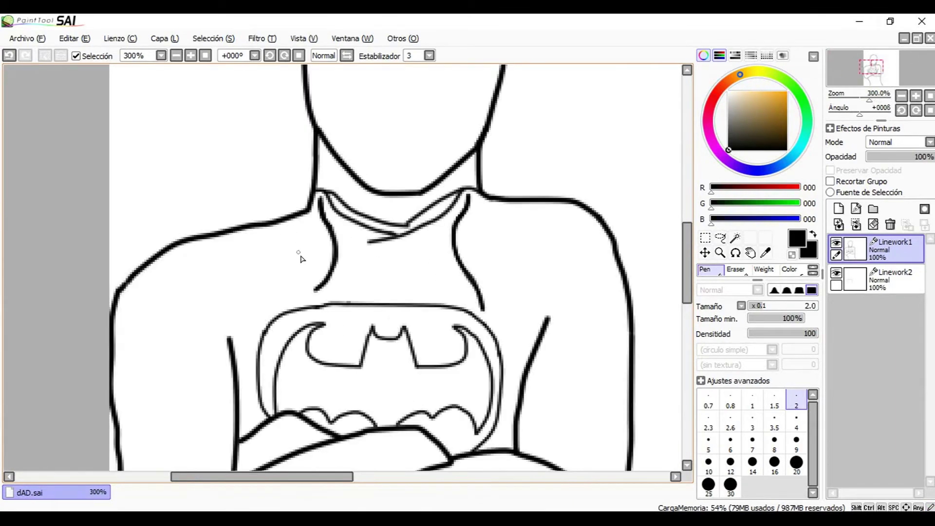
# Step: Add solid round tips to the lower ends of both drawstrings
pyautogui.scroll(4, 314, 298)
pyautogui.scroll(-6, 352, 312)
pyautogui.scroll(7, 391, 315)
pyautogui.moveTo(456, 298)
pyautogui.mouseDown()
pyautogui.moveTo(422, 302)
pyautogui.moveTo(424, 286)
pyautogui.moveTo(444, 295)
pyautogui.mouseUp()
pyautogui.scroll(-7, 444, 295)
pyautogui.scroll(1, 447, 299)
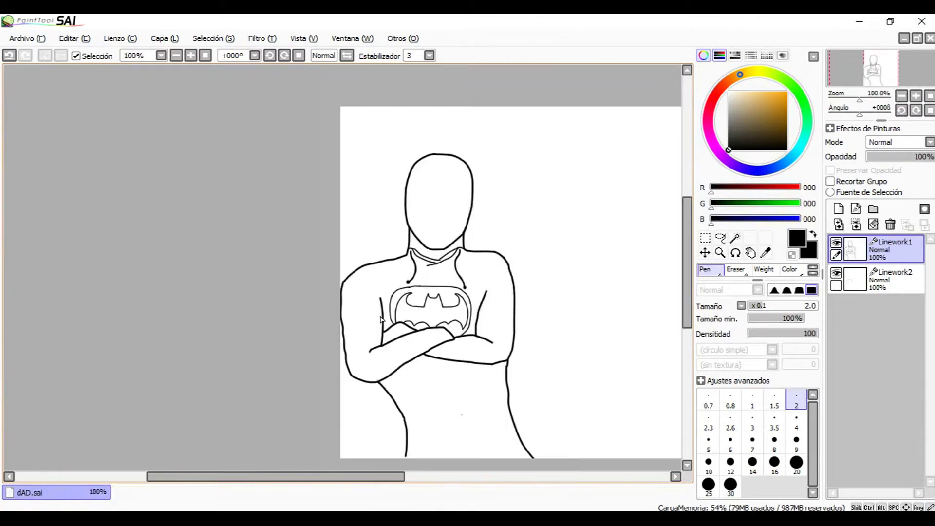
# Step: Draw two parallel curved lines across the wrist of the front forearm to form a band
pyautogui.scroll(4, 392, 173)
pyautogui.scroll(2, 412, 193)
pyautogui.scroll(-3, 413, 194)
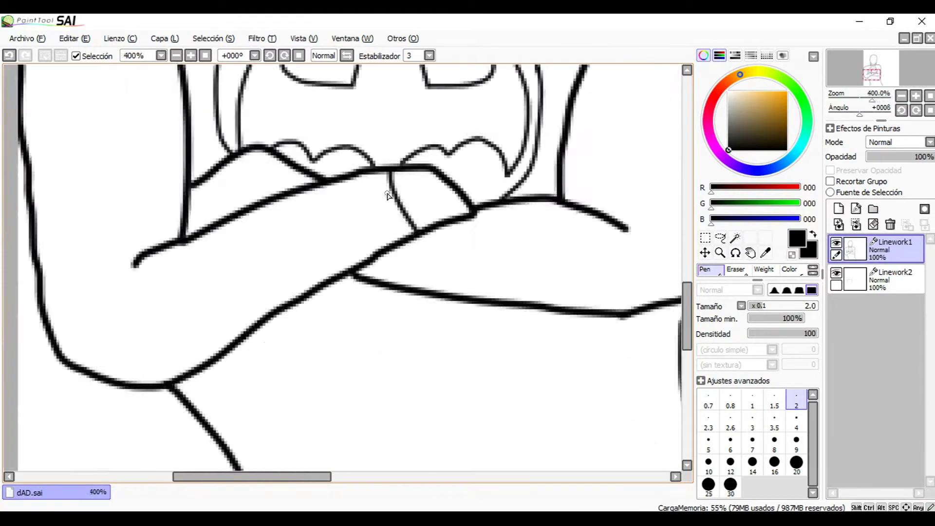
pyautogui.scroll(4, 389, 180)
pyautogui.moveTo(363, 155)
pyautogui.mouseDown()
pyautogui.moveTo(406, 306)
pyautogui.moveTo(447, 351)
pyautogui.mouseUp()
pyautogui.scroll(-8, 330, 242)
# Step: Draw two short parallel lines across the visible part of the rear arm to form its wristband
pyautogui.scroll(5, 312, 229)
pyautogui.scroll(-4, 371, 349)
pyautogui.scroll(4, 382, 357)
pyautogui.scroll(3, 373, 344)
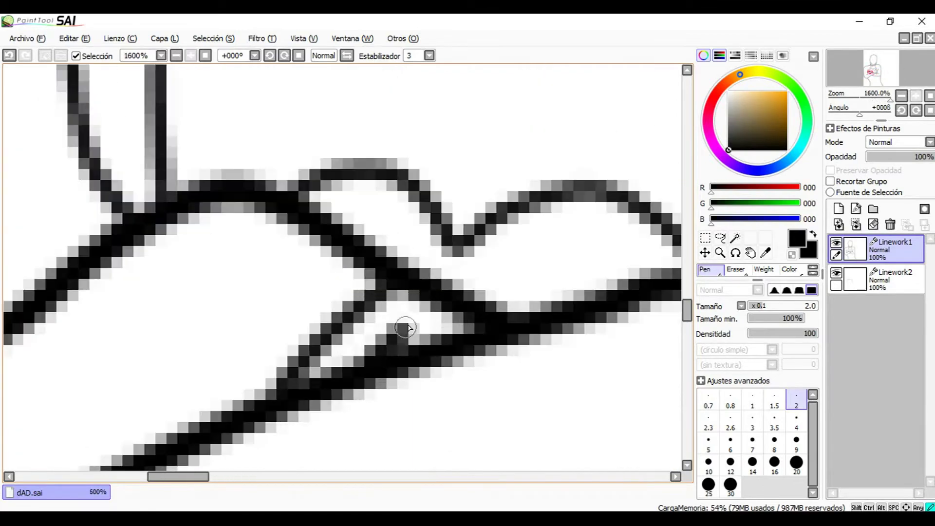
pyautogui.scroll(-6, 390, 338)
# Step: Set the pen size to 3.0 and draw a curved sleeve hem across the left upper arm
pyautogui.scroll(5, 345, 317)
pyautogui.scroll(-3, 344, 316)
pyautogui.scroll(2, 344, 313)
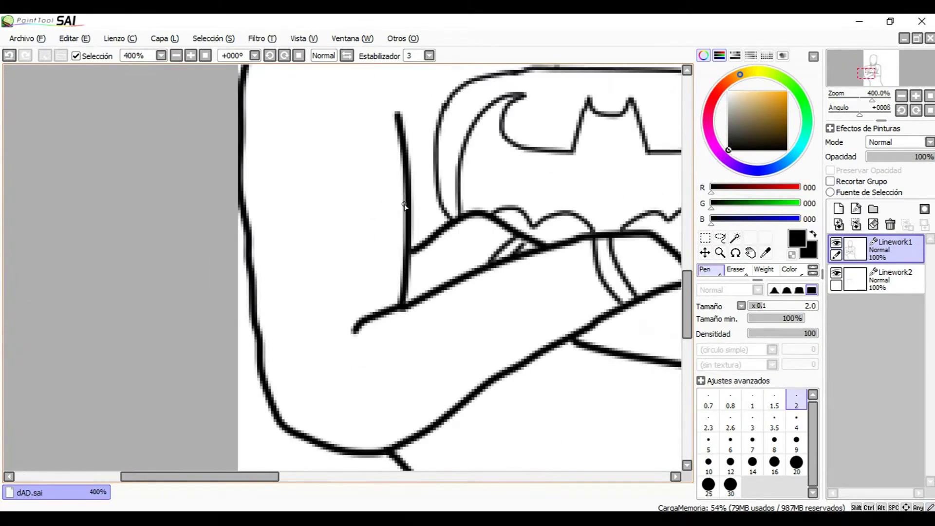
pyautogui.press(']')
pyautogui.moveTo(402, 179); pyautogui.dragTo(282, 227)
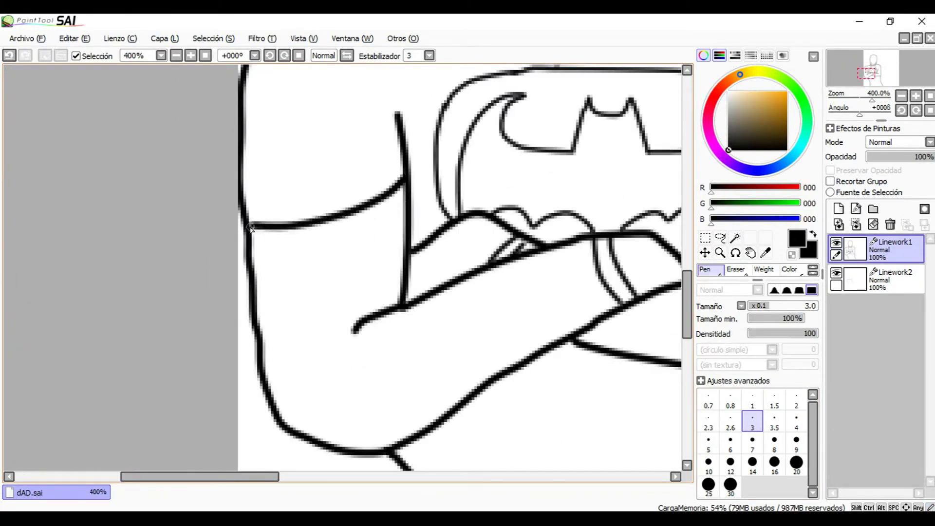
pyautogui.scroll(5, 309, 213)
pyautogui.moveTo(165, 231); pyautogui.dragTo(212, 146)
pyautogui.scroll(-8, 340, 190)
pyautogui.hotkey('ctrl', 'z')
# Step: Erase small stray marks on the line art and retouch the spot with a short pen stroke
pyautogui.scroll(5, 324, 185)
pyautogui.scroll(4, 334, 243)
pyautogui.press('e')
pyautogui.click(306, 206)
pyautogui.click(287, 247)
pyautogui.press('n')
pyautogui.moveTo(300, 266)
pyautogui.mouseDown()
pyautogui.moveTo(296, 171)
pyautogui.moveTo(293, 264)
pyautogui.mouseUp()
# Step: Draw a curved sleeve hem across the upper arm on the right side of the figure
pyautogui.scroll(-9, 422, 273)
pyautogui.scroll(6, 422, 249)
pyautogui.scroll(-6, 412, 411)
pyautogui.scroll(3, 444, 399)
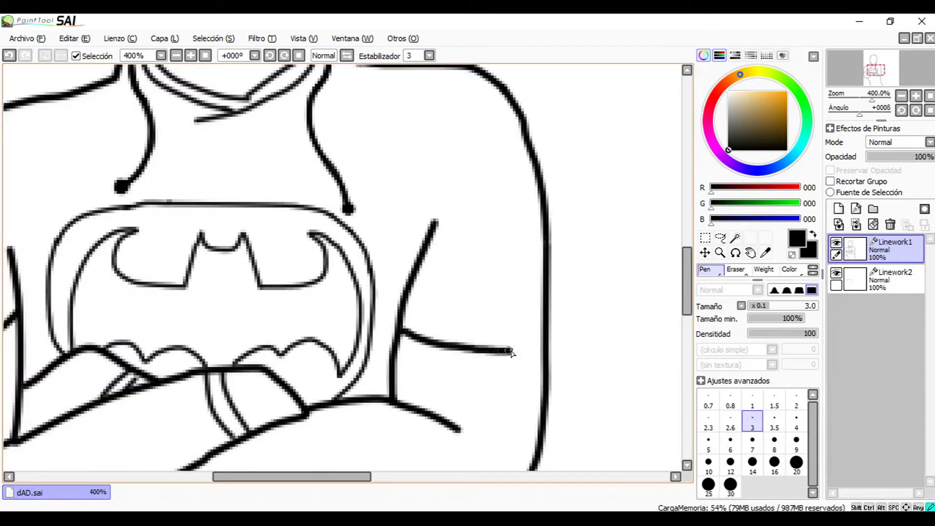
# Step: Set the eraser size to 12 and erase the overshooting lines where the new sleeve hem meets the outer arm outline
pyautogui.scroll(3, 557, 361)
pyautogui.press('e')
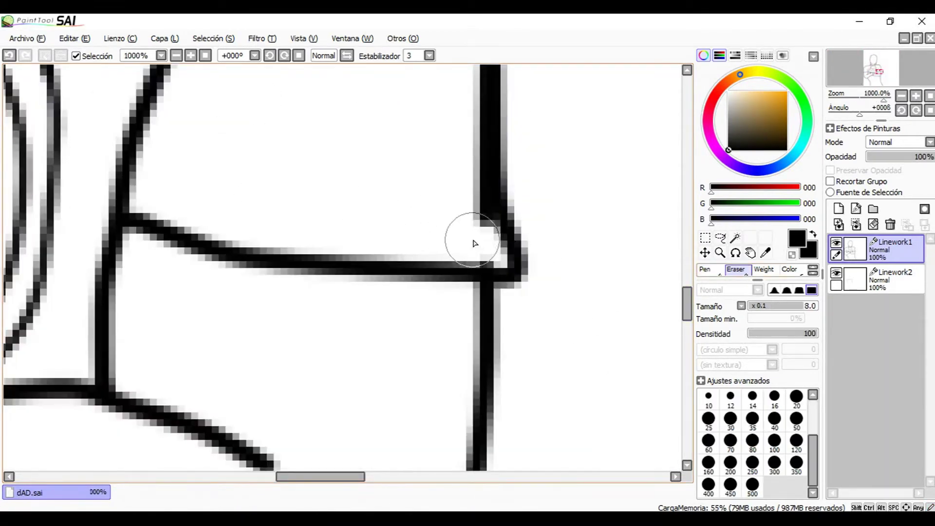
pyautogui.scroll(-4, 482, 249)
pyautogui.scroll(4, 484, 244)
pyautogui.press(']')
pyautogui.press(']')
pyautogui.press(']')
pyautogui.moveTo(499, 313); pyautogui.dragTo(499, 276)
pyautogui.scroll(-3, 485, 244)
pyautogui.scroll(2, 529, 212)
pyautogui.click(504, 233)
pyautogui.click(489, 276)
# Step: Redraw the outer arm outline through the sleeve hem junction and trim its excess thickness
pyautogui.click(706, 271)
pyautogui.moveTo(484, 213); pyautogui.dragTo(490, 308)
pyautogui.click(740, 273)
pyautogui.click(479, 209)
pyautogui.click(702, 273)
pyautogui.moveTo(479, 250); pyautogui.dragTo(478, 163)
# Step: Erase the corners where the neck meets the shoulders and redraw them with the pen as collar edges
pyautogui.scroll(-6, 354, 239)
pyautogui.moveTo(373, 477); pyautogui.dragTo(339, 477)
pyautogui.scroll(2, 354, 176)
pyautogui.scroll(1, 357, 179)
pyautogui.press('e')
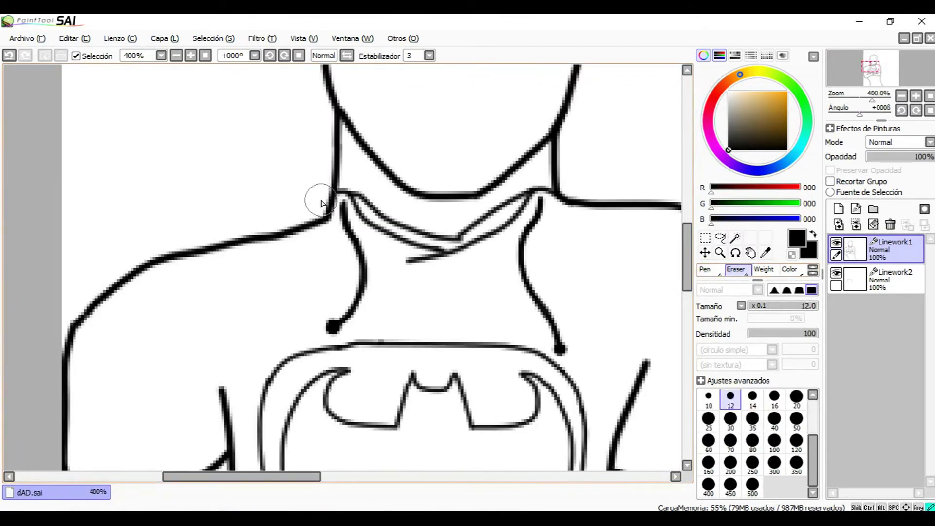
pyautogui.press('n')
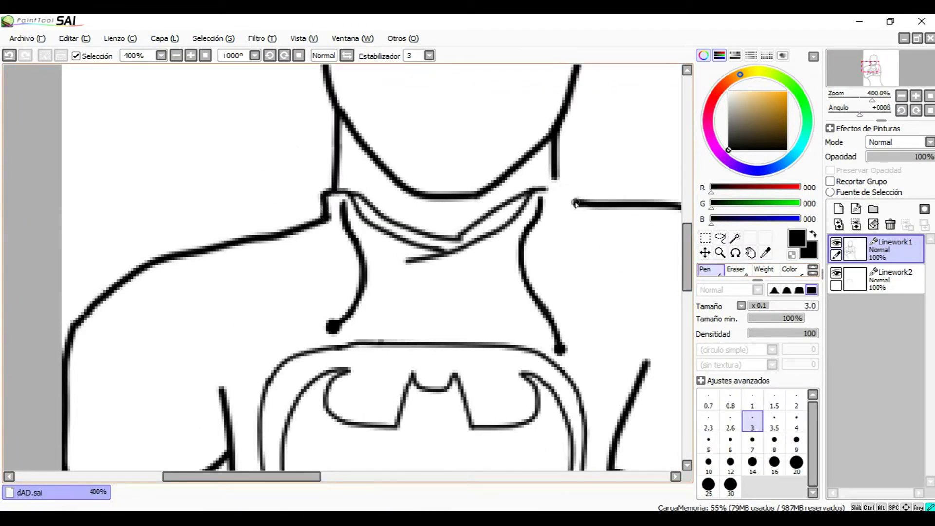
pyautogui.moveTo(550, 185); pyautogui.dragTo(559, 179)
# Step: Set the pen size to 1.0 and add short crease lines on the neck above the collar
pyautogui.scroll(-4, 580, 205)
pyautogui.moveTo(345, 477); pyautogui.dragTo(384, 477)
pyautogui.scroll(5, 423, 206)
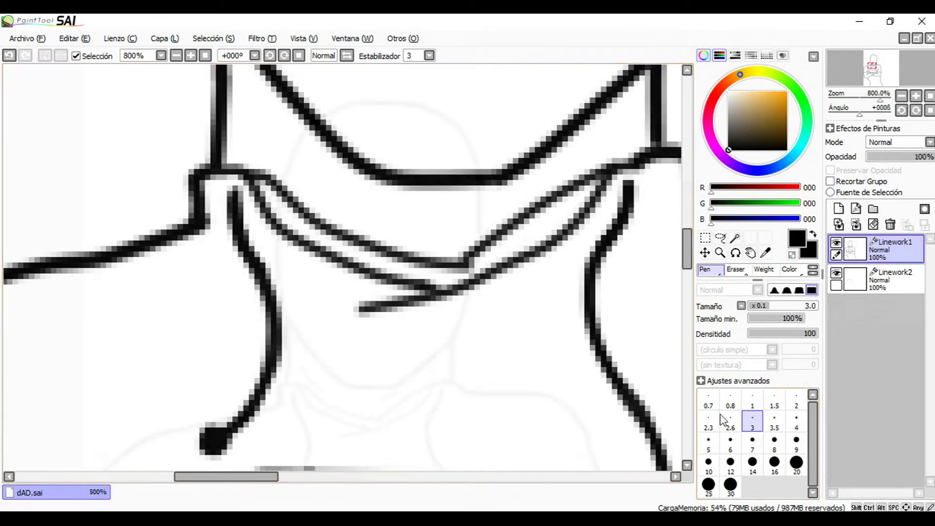
pyautogui.click(752, 401)
pyautogui.moveTo(296, 145); pyautogui.dragTo(295, 150)
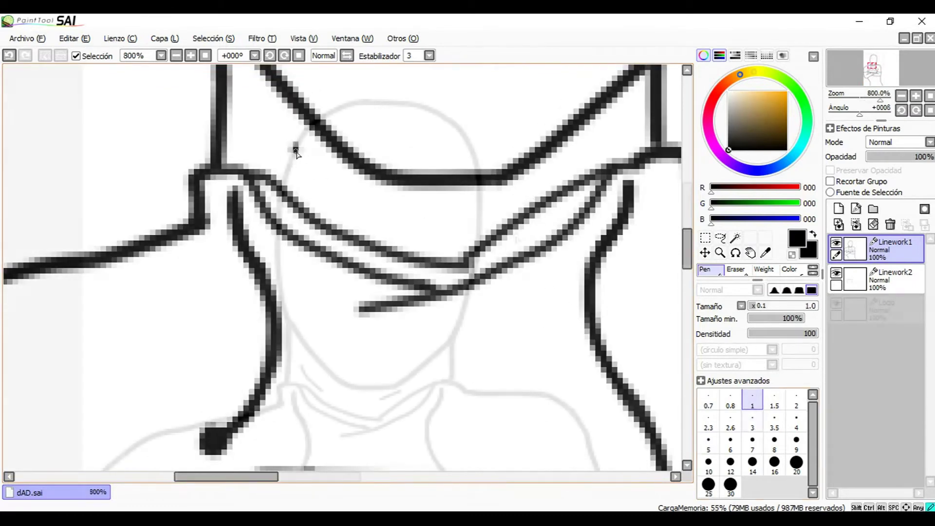
# Step: Draw a small rounded ear on each side of the head with the pen at size 3.0
pyautogui.scroll(-2, 295, 151)
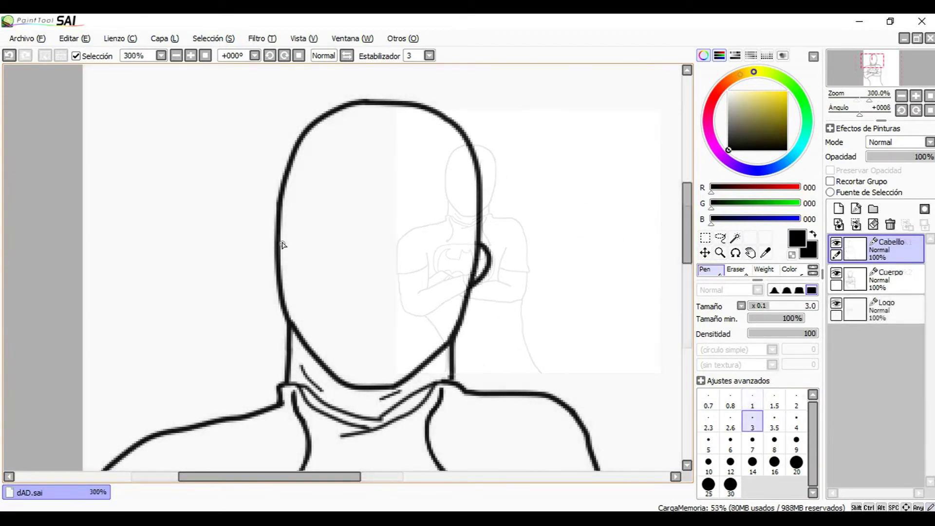
pyautogui.scroll(1, 271, 271)
pyautogui.scroll(-2, 321, 281)
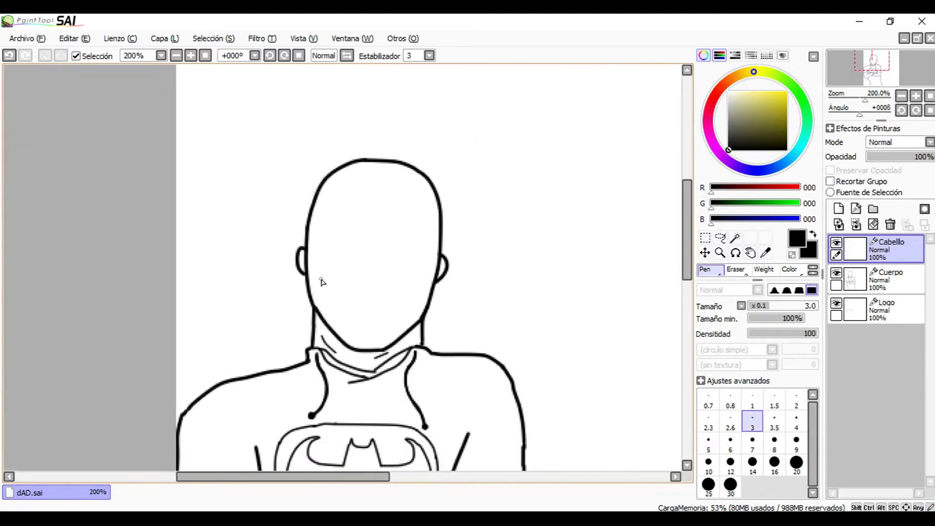
pyautogui.scroll(-1, 436, 264)
pyautogui.scroll(1, 374, 212)
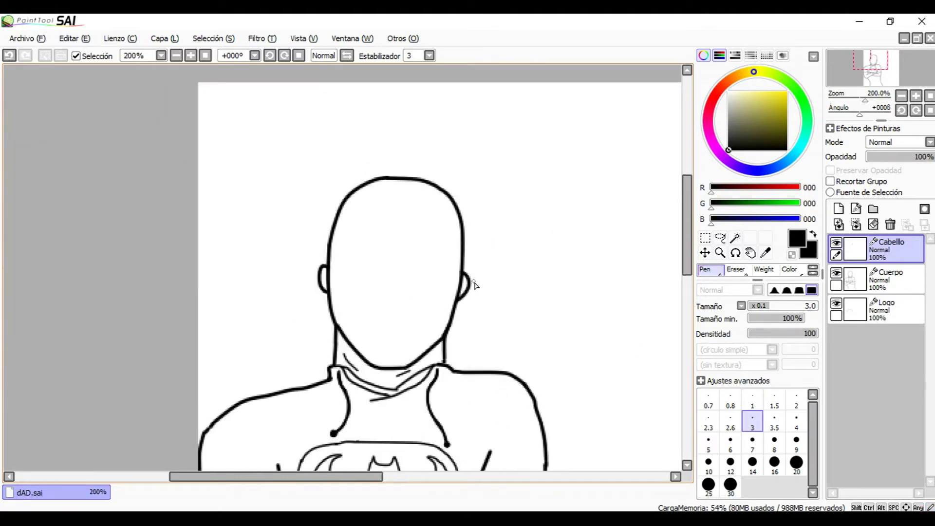
# Step: Draw a spiky outer hair outline from ear to ear at pen size 2.3, erasing and redrawing its lower right end
pyautogui.hotkey('ctrl', 'z')
pyautogui.scroll(1, 495, 263)
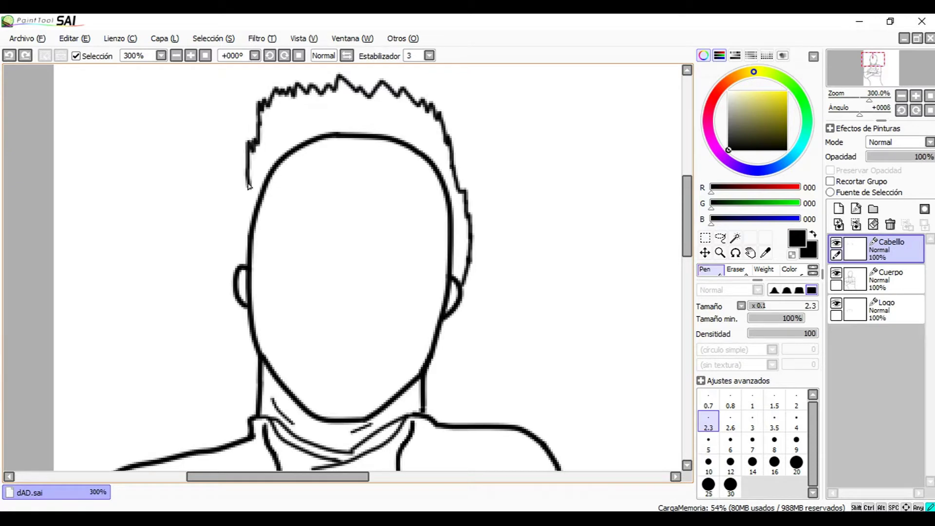
pyautogui.press('e')
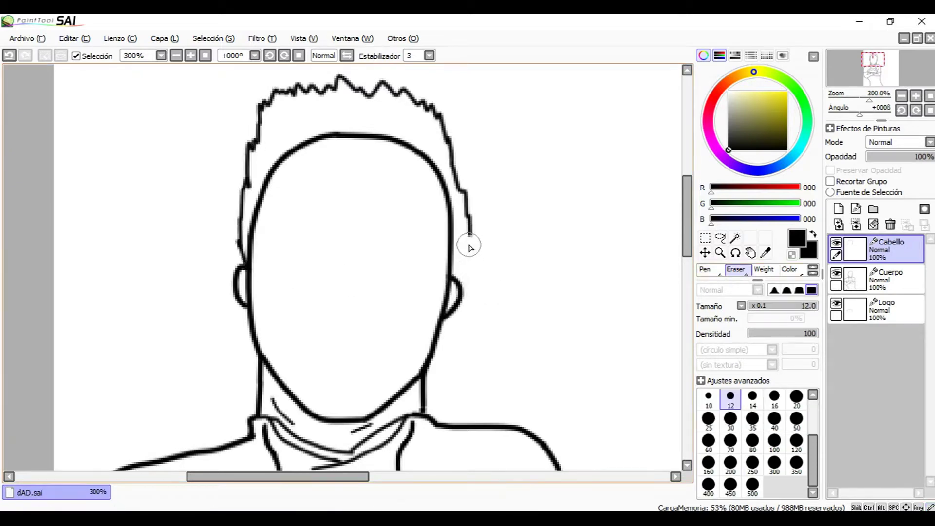
pyautogui.press('n')
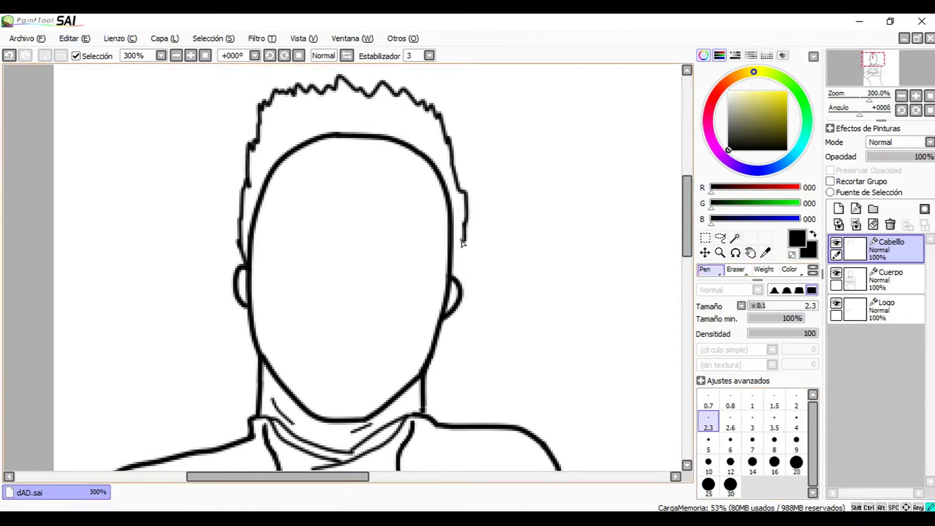
# Step: On the Cuerpo layer, erase the top of the head outline and draw a wavy hairline across the forehead
pyautogui.click(884, 279)
pyautogui.click(735, 269)
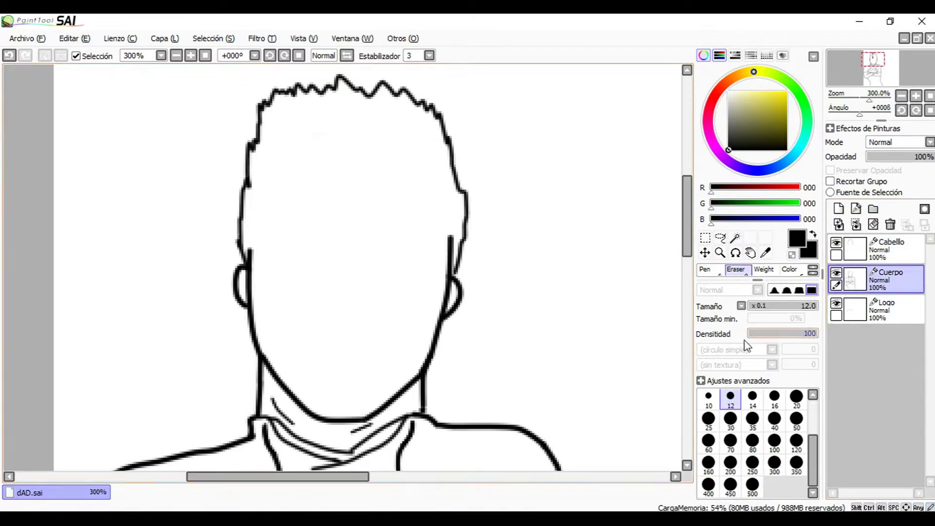
pyautogui.press('n')
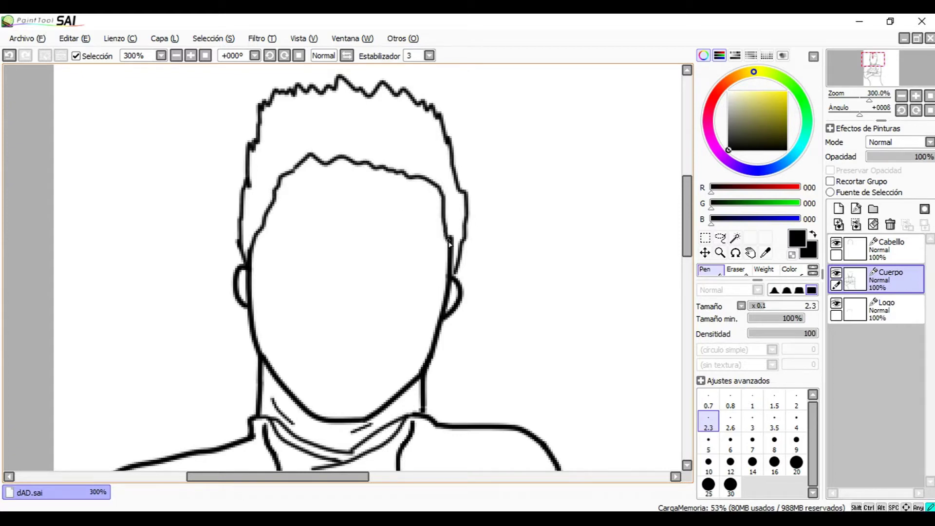
pyautogui.moveTo(439, 187); pyautogui.dragTo(440, 203)
# Step: Erase and redraw the right corner of the hairline so it joins the side of the face
pyautogui.scroll(7, 450, 193)
pyautogui.press('e')
pyautogui.click(388, 167)
pyautogui.press('n')
pyautogui.moveTo(344, 154); pyautogui.dragTo(359, 200)
pyautogui.scroll(-6, 271, 244)
pyautogui.moveTo(341, 477); pyautogui.dragTo(296, 477)
pyautogui.scroll(3, 307, 190)
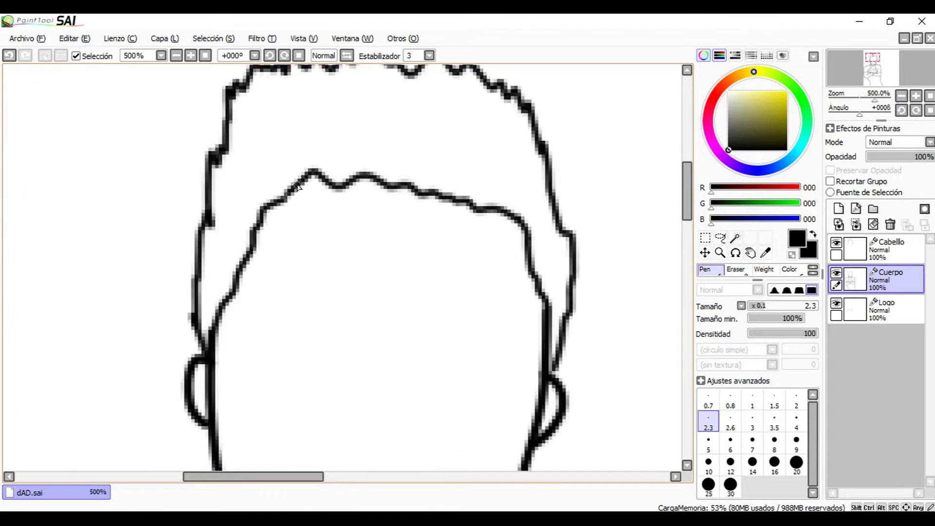
# Step: Draw several short jagged strand strokes inside the hair above the wavy hairline
pyautogui.scroll(-2, 316, 170)
pyautogui.moveTo(324, 165); pyautogui.dragTo(314, 117)
pyautogui.moveTo(328, 169); pyautogui.dragTo(402, 139)
pyautogui.scroll(1, 359, 159)
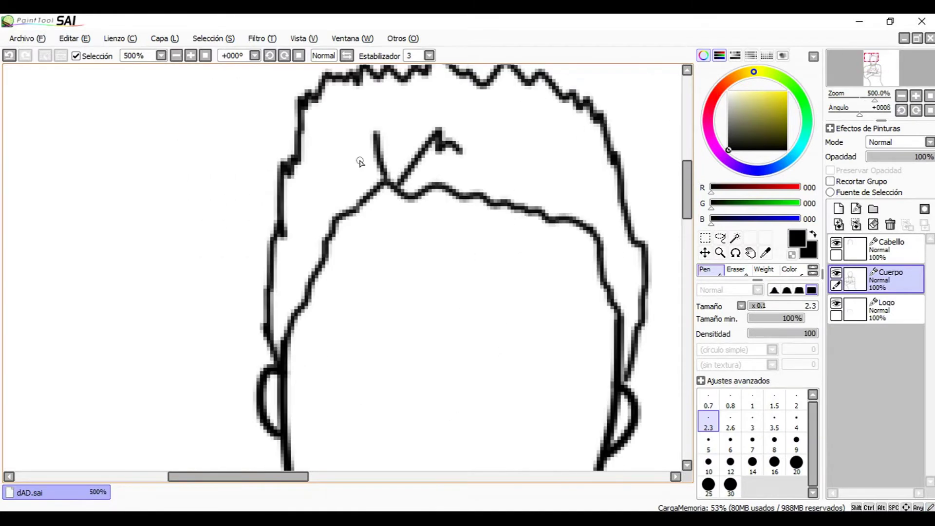
pyautogui.moveTo(273, 477); pyautogui.dragTo(317, 477)
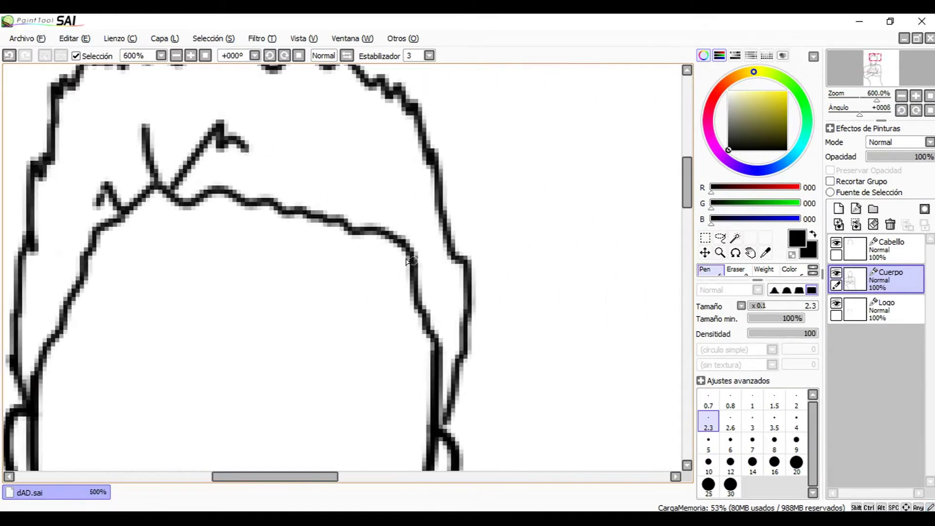
pyautogui.moveTo(356, 182); pyautogui.dragTo(330, 175)
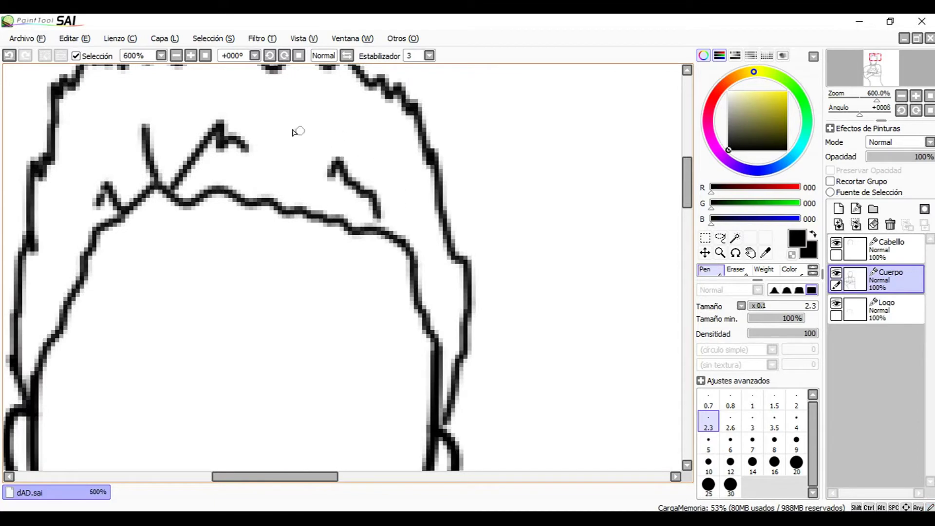
pyautogui.moveTo(223, 170); pyautogui.dragTo(288, 114)
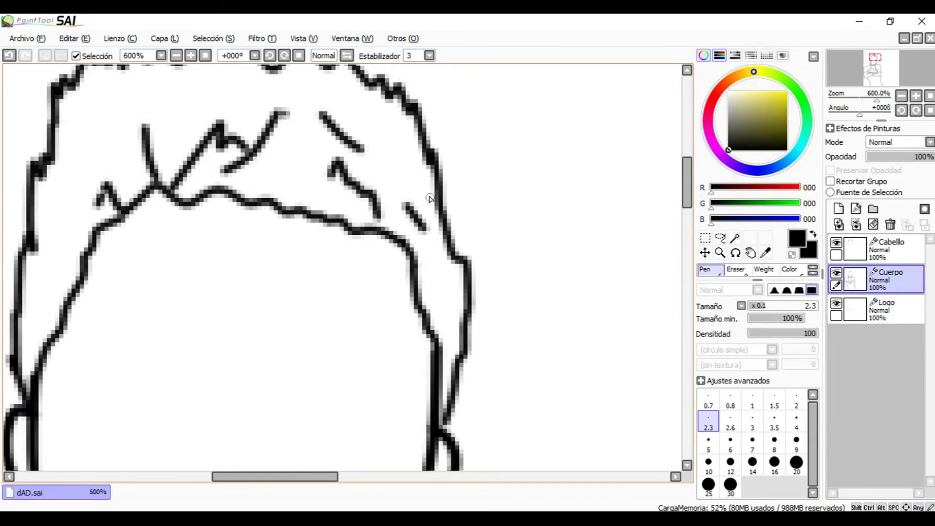
pyautogui.moveTo(430, 197); pyautogui.dragTo(387, 213)
pyautogui.scroll(-3, 294, 197)
pyautogui.moveTo(303, 477); pyautogui.dragTo(280, 477)
pyautogui.scroll(3, 281, 193)
pyautogui.moveTo(326, 210); pyautogui.dragTo(429, 107)
# Step: Undo the strand strokes inside the hair
pyautogui.scroll(-4, 408, 198)
pyautogui.hotkey('ctrl', 'z')
pyautogui.hotkey('ctrl', 'z')
pyautogui.hotkey('ctrl', 'z')
pyautogui.scroll(3, 411, 185)
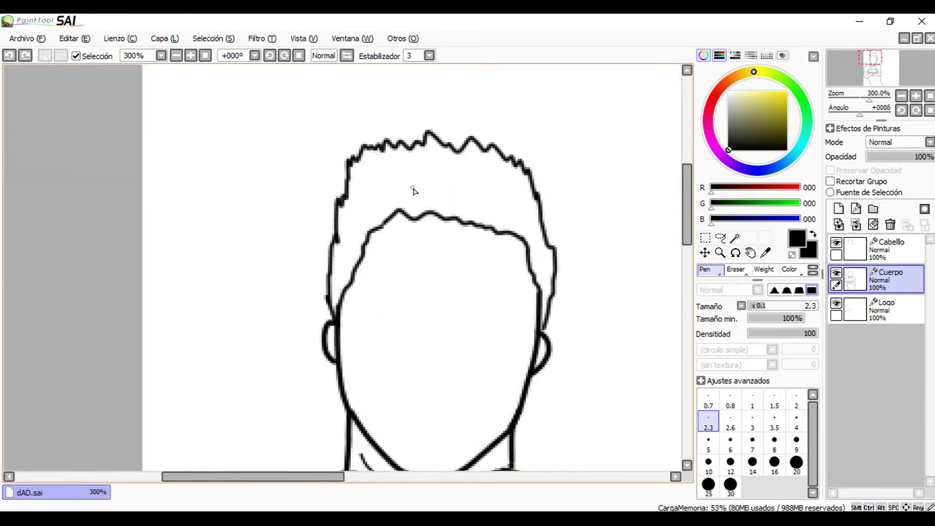
# Step: Erase the left part of the hairline and redraw it with a small spike
pyautogui.click(736, 270)
pyautogui.moveTo(409, 236); pyautogui.dragTo(361, 251)
pyautogui.click(701, 270)
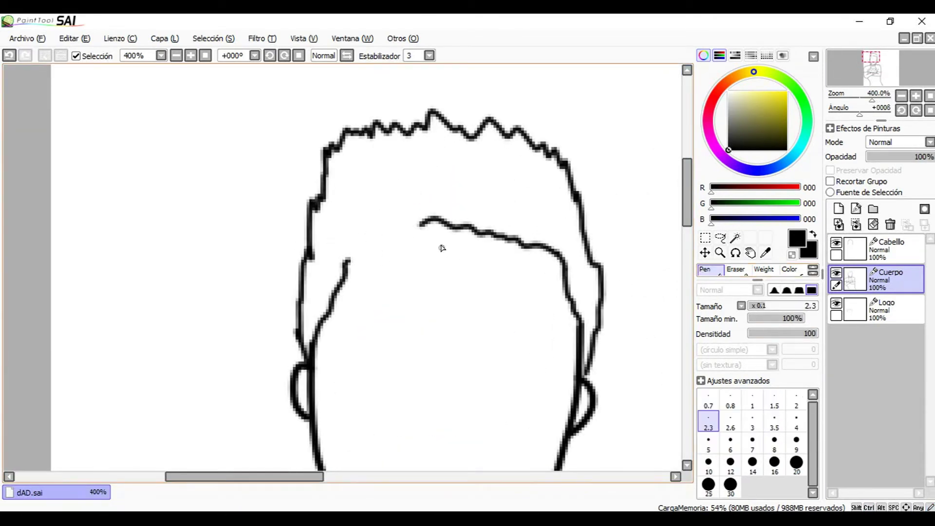
pyautogui.moveTo(359, 254); pyautogui.dragTo(347, 262)
pyautogui.scroll(-3, 459, 283)
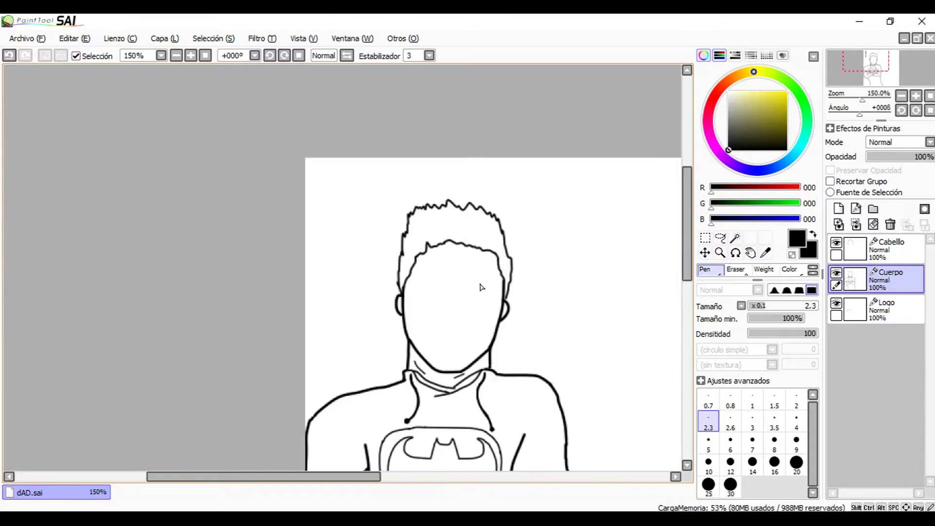
# Step: Erase the whole hairline and redraw it jagged, with a raised spike on the left side of the forehead
pyautogui.click(733, 273)
pyautogui.scroll(3, 497, 275)
pyautogui.moveTo(504, 267)
pyautogui.mouseDown()
pyautogui.moveTo(496, 227)
pyautogui.moveTo(298, 195)
pyautogui.moveTo(265, 280)
pyautogui.mouseUp()
pyautogui.press('n')
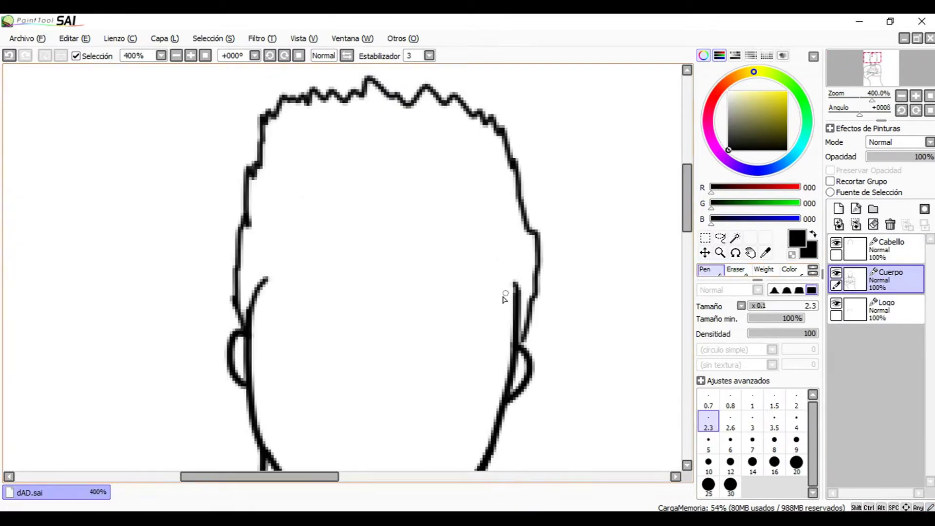
pyautogui.moveTo(294, 247); pyautogui.dragTo(260, 286)
# Step: Draw short pointed and wavy strand strokes inside the hair above the new hairline
pyautogui.scroll(-4, 382, 314)
pyautogui.moveTo(687, 265); pyautogui.dragTo(688, 299)
pyautogui.scroll(3, 384, 230)
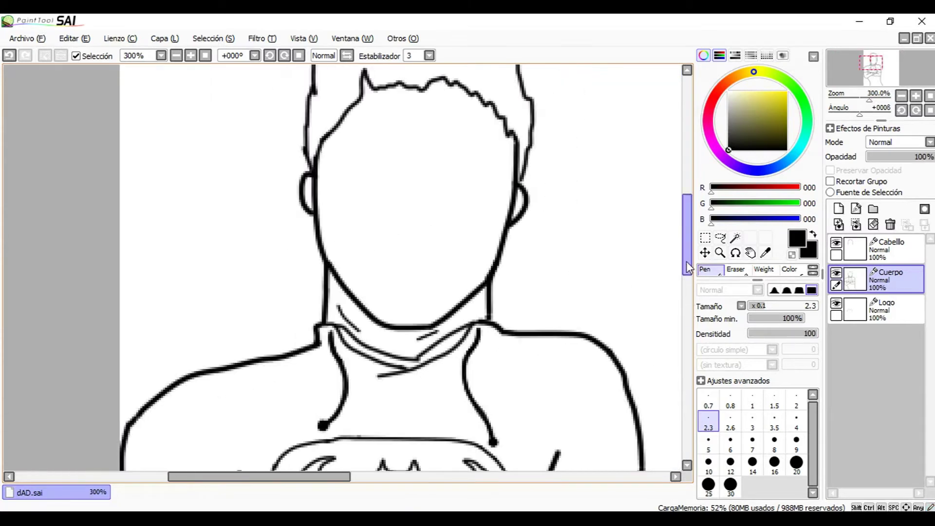
pyautogui.scroll(1, 689, 269)
pyautogui.scroll(4, 462, 235)
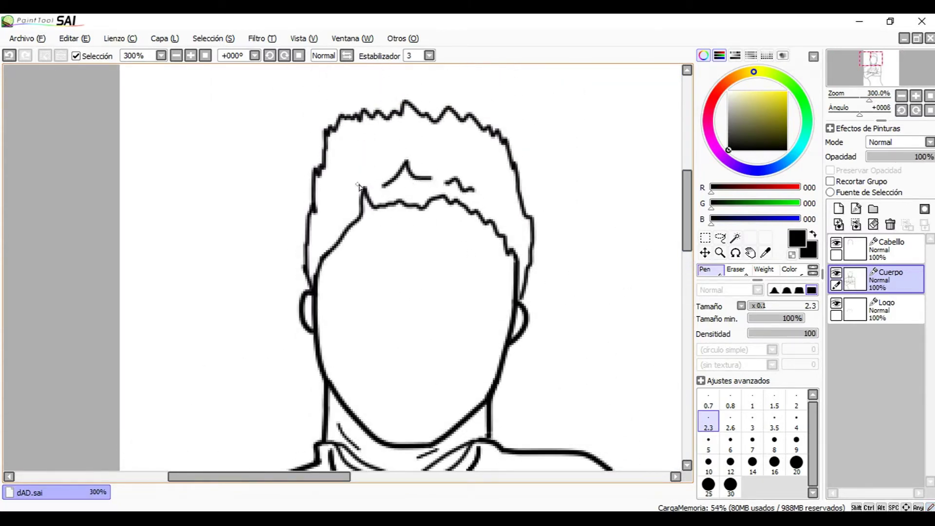
# Step: Paint a selection over the forehead and cheeks with the Select brush at size 8.0 on the Linework1 layer
pyautogui.scroll(-3, 352, 270)
pyautogui.scroll(5, 257, 185)
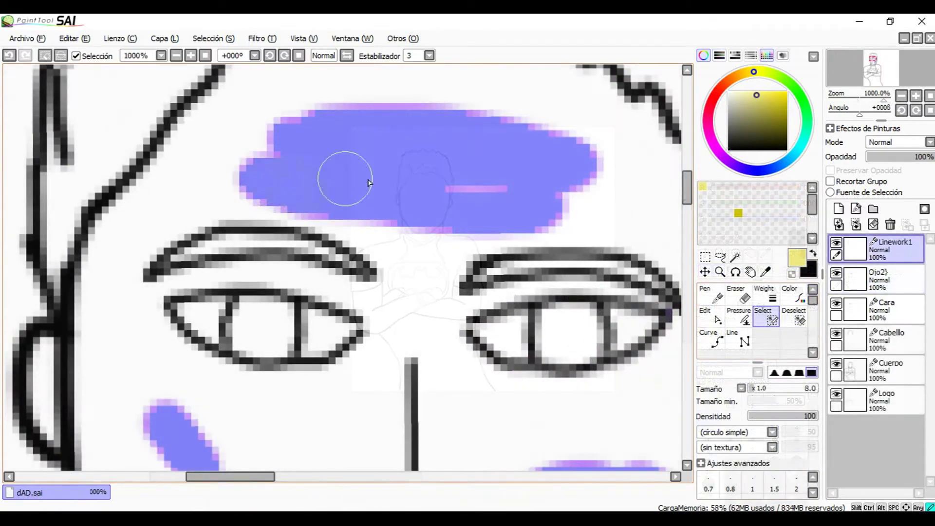
pyautogui.moveTo(344, 177)
pyautogui.mouseDown()
pyautogui.moveTo(544, 183)
pyautogui.moveTo(184, 163)
pyautogui.mouseUp()
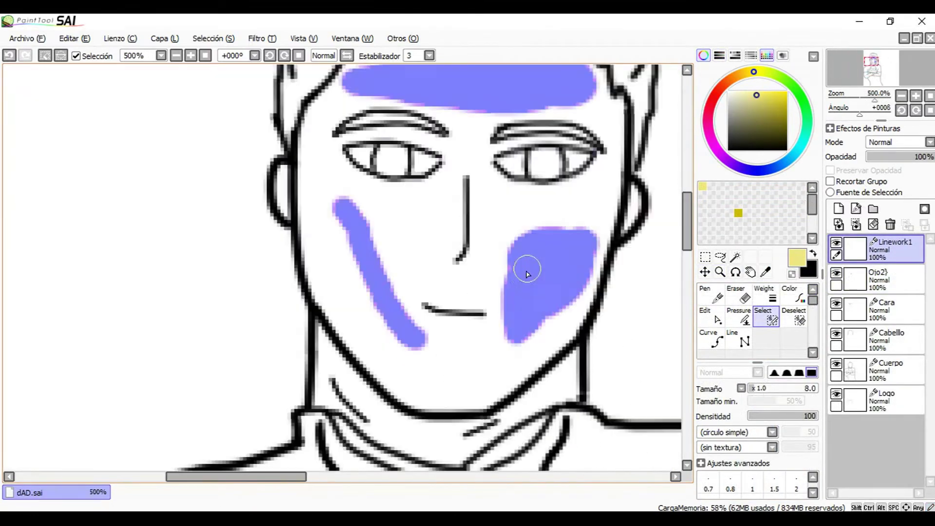
pyautogui.moveTo(528, 267)
pyautogui.mouseDown()
pyautogui.moveTo(351, 309)
pyautogui.moveTo(507, 329)
pyautogui.moveTo(417, 324)
pyautogui.moveTo(494, 297)
pyautogui.moveTo(322, 289)
pyautogui.moveTo(392, 382)
pyautogui.moveTo(512, 371)
pyautogui.moveTo(554, 333)
pyautogui.mouseUp()
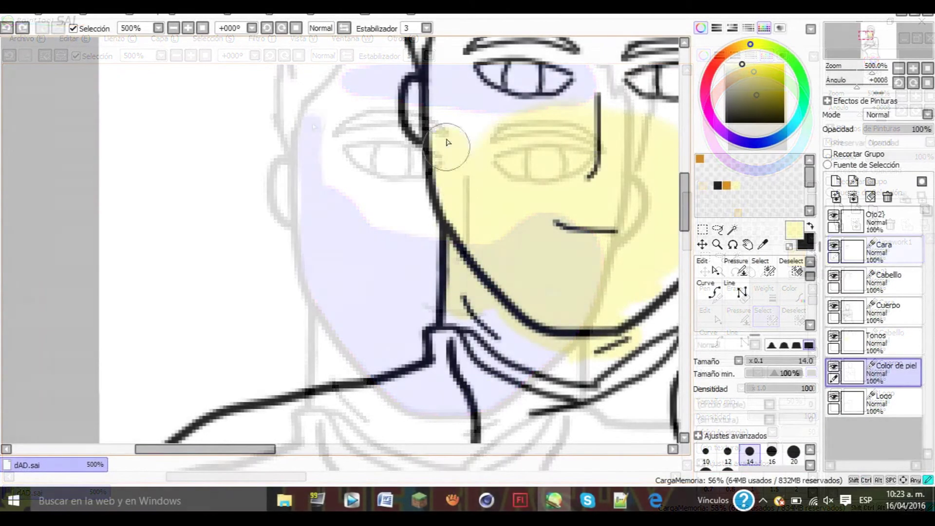
# Step: Paint pale yellow skin along the left cheek, jaw and side of the neck on the Color de piel layer at size 14
pyautogui.moveTo(428, 101); pyautogui.dragTo(512, 277)
pyautogui.scroll(3, 519, 337)
pyautogui.moveTo(518, 337); pyautogui.dragTo(407, 261)
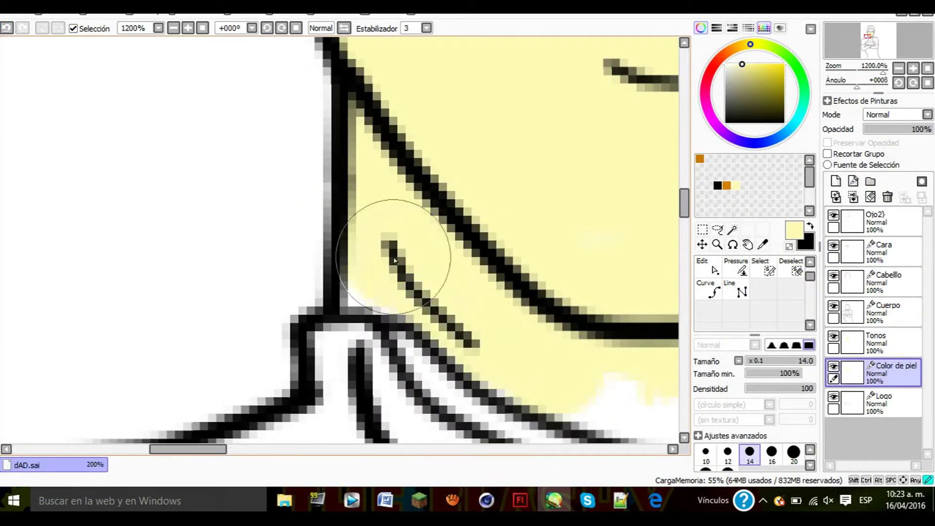
# Step: Fill the neck between the jaw and the collar with pale yellow and undo the stray dab below it
pyautogui.scroll(-3, 549, 319)
pyautogui.moveTo(222, 449); pyautogui.dragTo(273, 449)
pyautogui.scroll(3, 287, 312)
pyautogui.moveTo(683, 204); pyautogui.dragTo(677, 217)
pyautogui.moveTo(268, 204)
pyautogui.mouseDown()
pyautogui.moveTo(307, 223)
pyautogui.moveTo(358, 225)
pyautogui.moveTo(499, 118)
pyautogui.mouseUp()
pyautogui.click(223, 442)
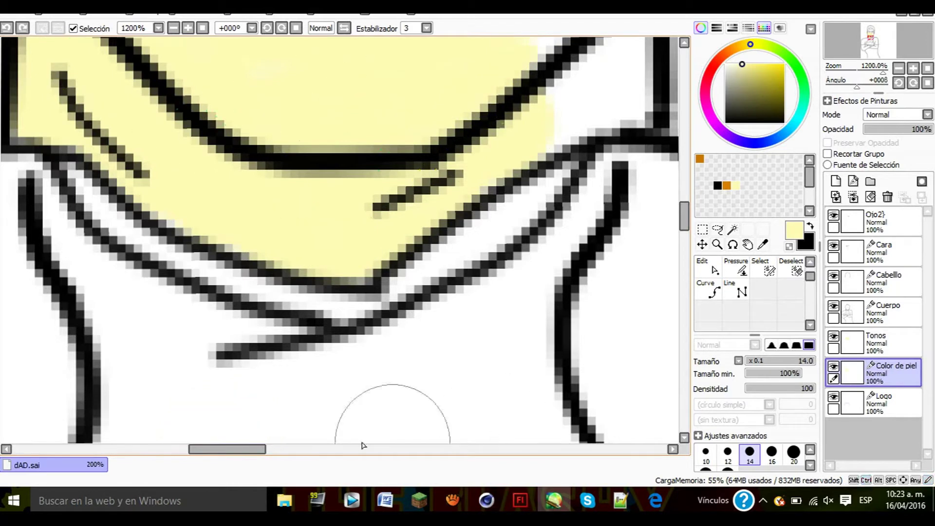
pyautogui.hotkey('ctrl', 'z')
# Step: Paint pale yellow over the right end of the neck and up along the right jaw and cheek
pyautogui.moveTo(232, 449); pyautogui.dragTo(243, 449)
pyautogui.moveTo(685, 218); pyautogui.dragTo(684, 204)
pyautogui.moveTo(463, 282); pyautogui.dragTo(505, 214)
pyautogui.moveTo(683, 203); pyautogui.dragTo(683, 185)
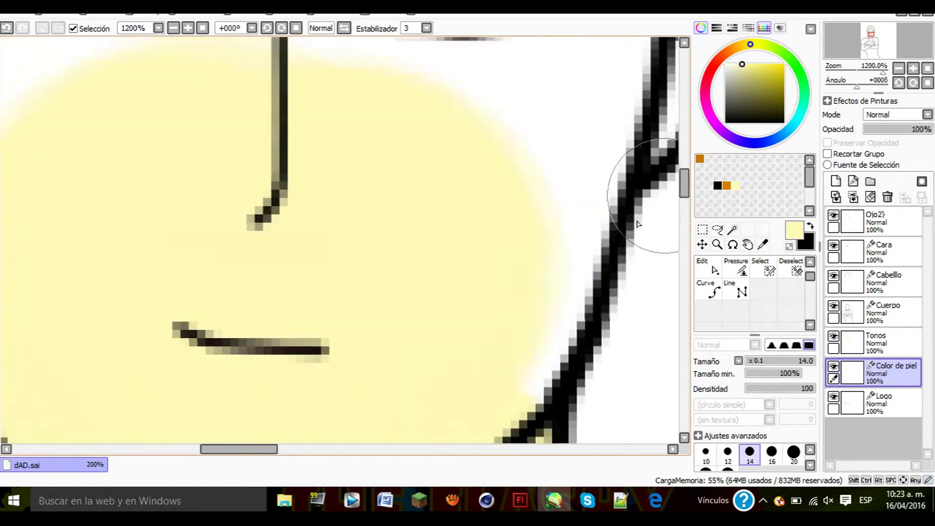
pyautogui.moveTo(558, 333); pyautogui.dragTo(556, 85)
# Step: Fill the forehead with pale yellow up to the jagged hairline, working around the eyebrows and eyes
pyautogui.scroll(-4, 499, 188)
pyautogui.scroll(3, 498, 151)
pyautogui.moveTo(320, 188); pyautogui.dragTo(280, 206)
pyautogui.moveTo(329, 318)
pyautogui.mouseDown()
pyautogui.moveTo(404, 282)
pyautogui.moveTo(404, 164)
pyautogui.mouseUp()
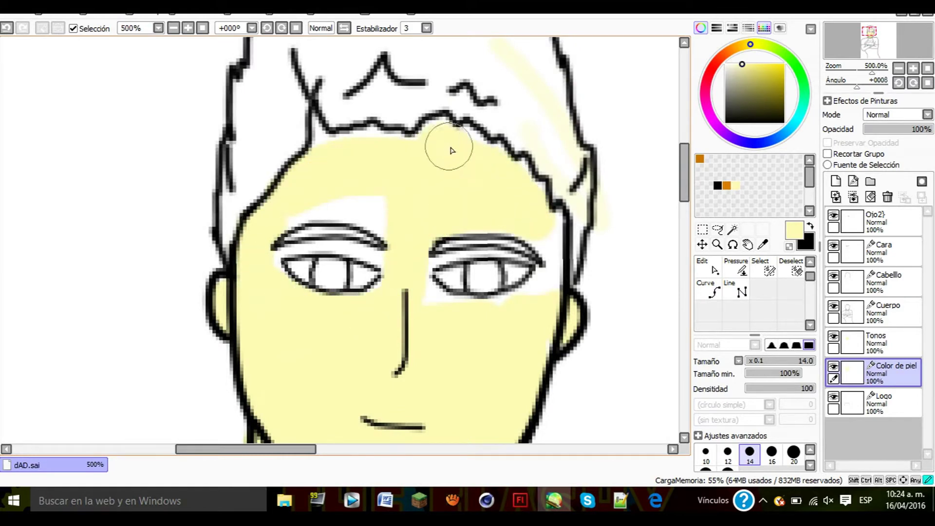
pyautogui.scroll(3, 371, 280)
pyautogui.scroll(-3, 341, 307)
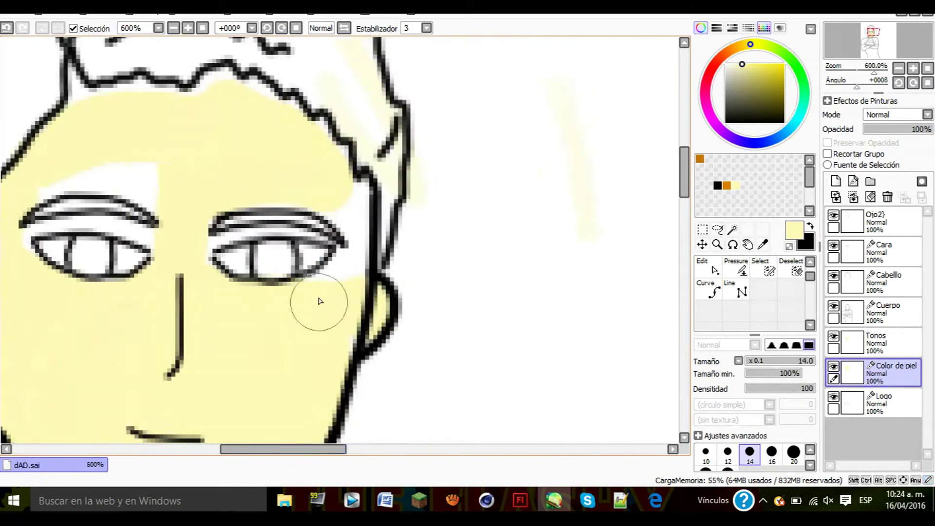
# Step: Reduce the brush size to 10 and fill the gap between the right eye and the side of the face with pale yellow
pyautogui.scroll(4, 317, 299)
pyautogui.press('[')
pyautogui.press('[')
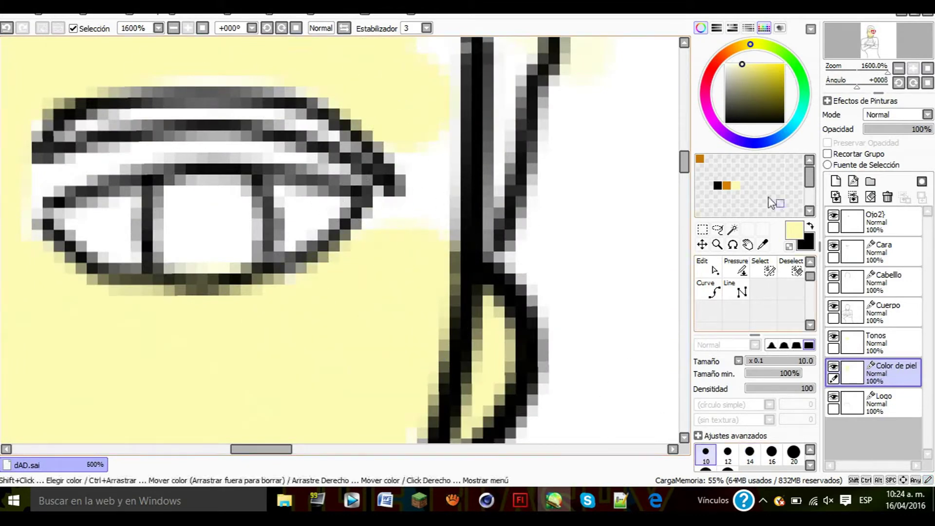
pyautogui.scroll(2, 263, 146)
pyautogui.moveTo(413, 142); pyautogui.dragTo(417, 304)
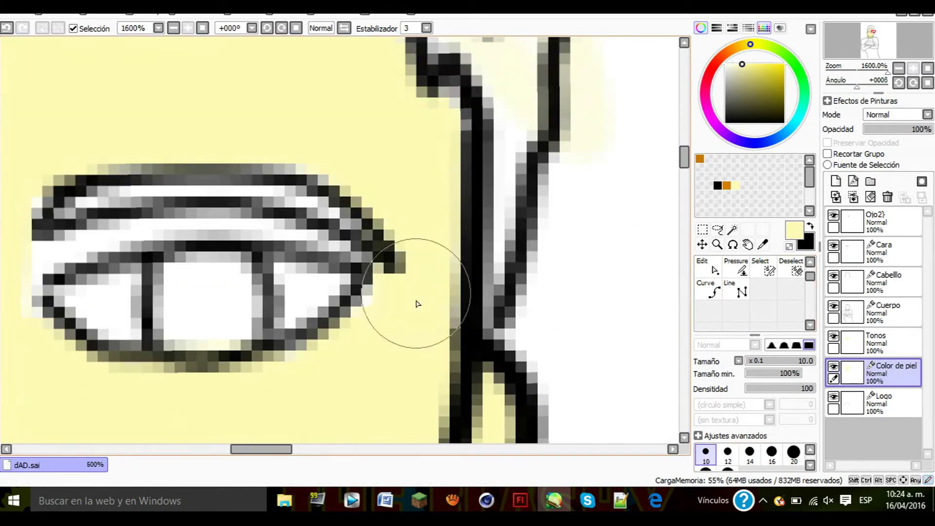
# Step: Fill the remaining white area above the left eyebrow and beside the left eye with pale yellow
pyautogui.moveTo(277, 448); pyautogui.dragTo(222, 440)
pyautogui.hscroll(6, 370, 305)
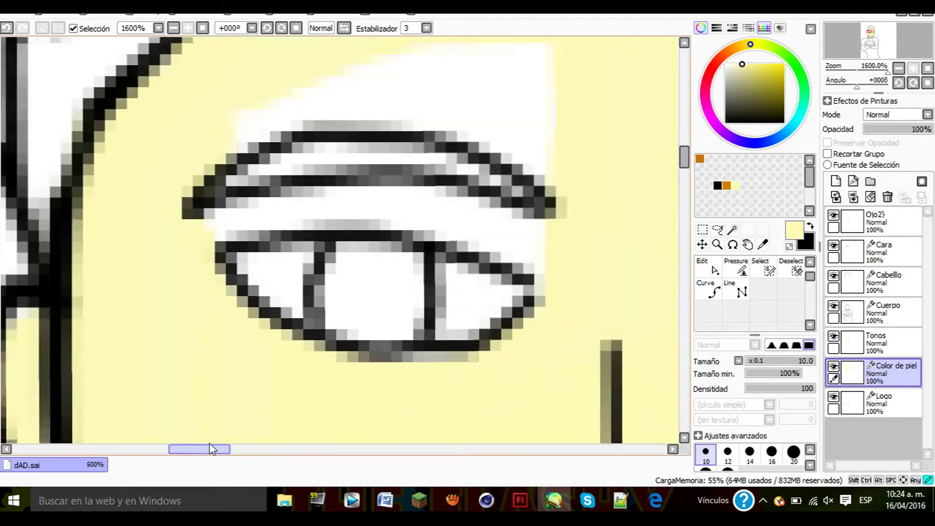
pyautogui.scroll(4, 160, 274)
pyautogui.moveTo(433, 278); pyautogui.dragTo(349, 247)
pyautogui.scroll(-2, 442, 250)
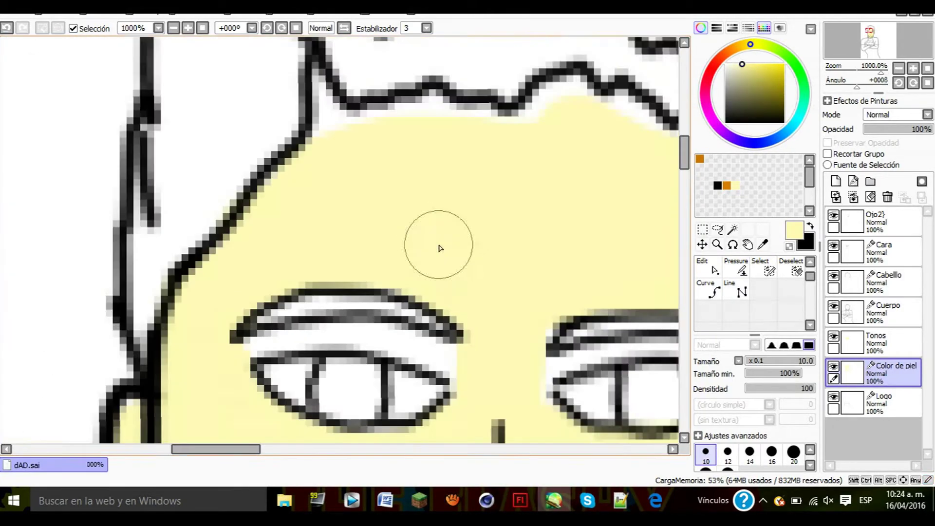
# Step: Reduce the brush size to 5 and fill the gap between the left eyebrow and the left eye with pale yellow
pyautogui.press('[')
pyautogui.press('[')
pyautogui.press('[')
pyautogui.scroll(1, 375, 366)
pyautogui.press('[')
pyautogui.press('[')
pyautogui.scroll(1, 483, 346)
pyautogui.moveTo(462, 365); pyautogui.dragTo(156, 334)
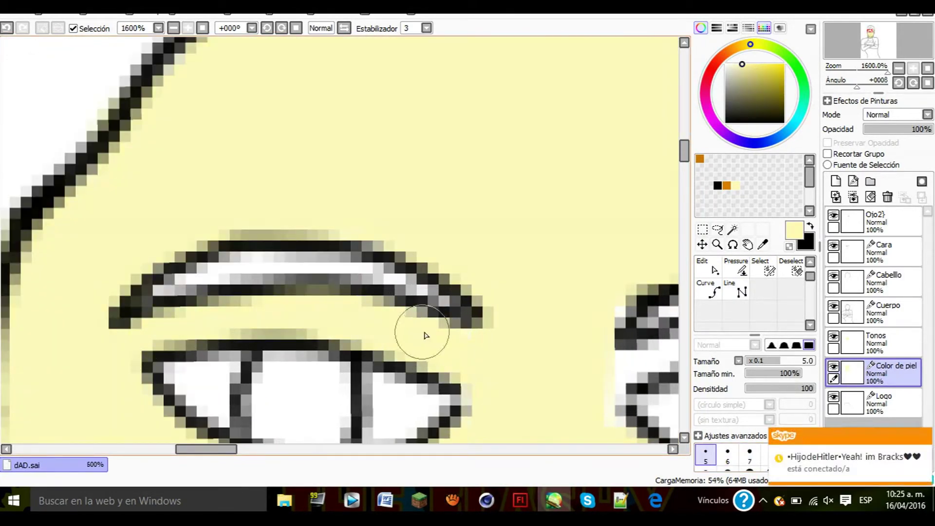
# Step: Reduce the brush size to 3 and fill the gap between the right eyebrow and the right eye with pale yellow
pyautogui.scroll(-1, 524, 376)
pyautogui.moveTo(236, 449); pyautogui.dragTo(312, 449)
pyautogui.scroll(1, 110, 402)
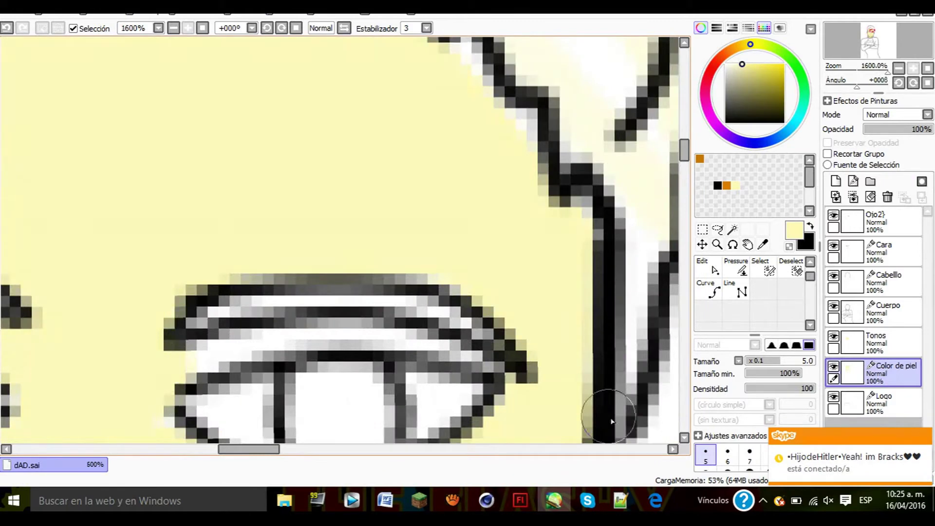
pyautogui.press('[')
pyautogui.press('[')
pyautogui.press('[')
pyautogui.moveTo(181, 369)
pyautogui.mouseDown()
pyautogui.moveTo(289, 342)
pyautogui.moveTo(474, 350)
pyautogui.mouseUp()
pyautogui.scroll(-3, 502, 389)
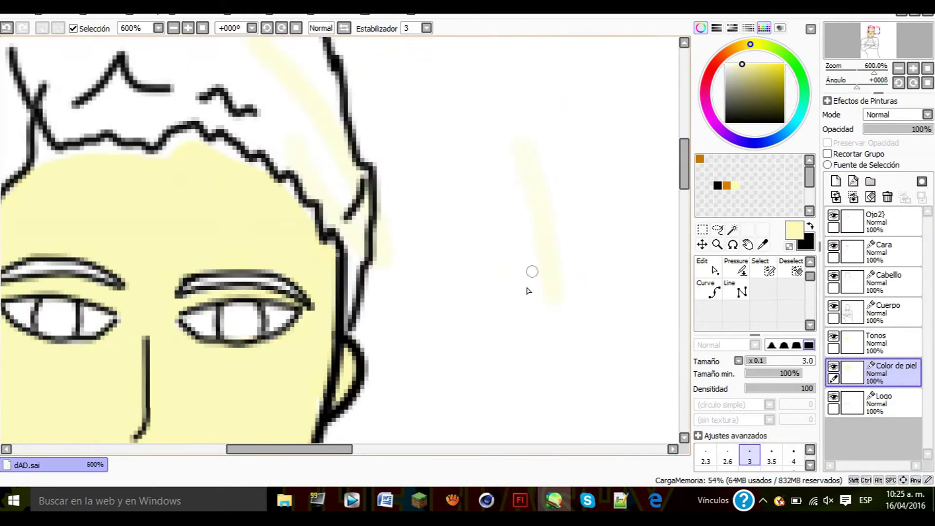
# Step: Fill the white slivers between the forehead and the jagged hairline with pale yellow
pyautogui.scroll(2, 464, 270)
pyautogui.moveTo(684, 151); pyautogui.dragTo(685, 143)
pyautogui.moveTo(261, 448); pyautogui.dragTo(241, 448)
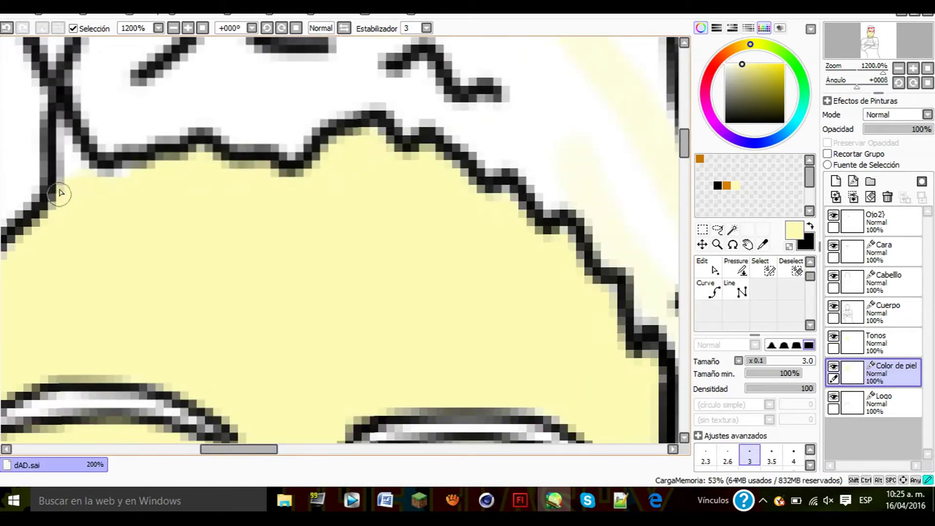
pyautogui.scroll(-3, 248, 290)
# Step: Set the brush size to 7 and fill the left skin patch between the crossed arms with pale yellow
pyautogui.moveTo(685, 192); pyautogui.dragTo(676, 314)
pyautogui.moveTo(270, 452); pyautogui.dragTo(246, 450)
pyautogui.scroll(4, 165, 214)
pyautogui.click(750, 455)
pyautogui.moveTo(188, 146)
pyautogui.mouseDown()
pyautogui.moveTo(38, 317)
pyautogui.moveTo(88, 234)
pyautogui.moveTo(249, 170)
pyautogui.mouseUp()
pyautogui.scroll(3, 209, 233)
pyautogui.moveTo(209, 234)
pyautogui.mouseDown()
pyautogui.moveTo(375, 153)
pyautogui.moveTo(250, 141)
pyautogui.mouseUp()
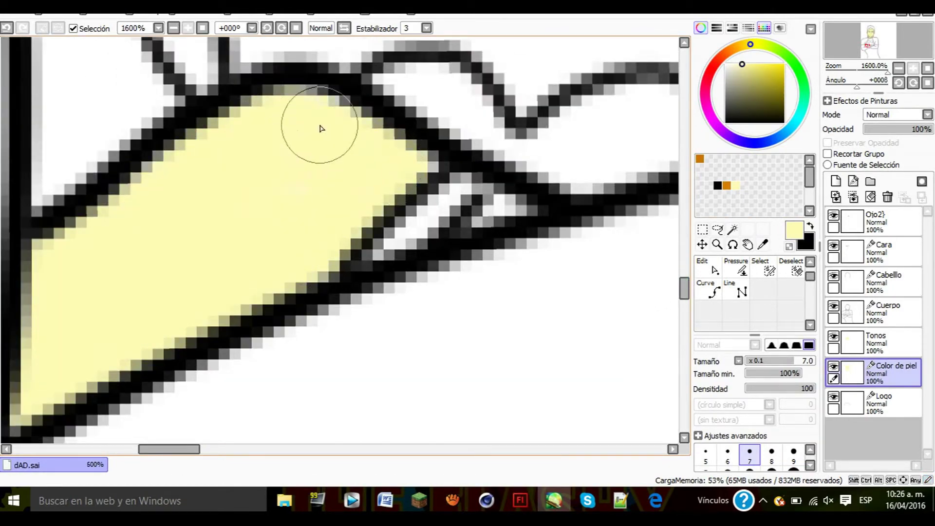
# Step: Fill the right hand area beside the cuff on the crossed arms with pale yellow
pyautogui.scroll(-3, 320, 125)
pyautogui.moveTo(263, 449); pyautogui.dragTo(308, 448)
pyautogui.scroll(3, 311, 272)
pyautogui.moveTo(303, 263)
pyautogui.mouseDown()
pyautogui.moveTo(236, 152)
pyautogui.moveTo(459, 222)
pyautogui.moveTo(310, 127)
pyautogui.mouseUp()
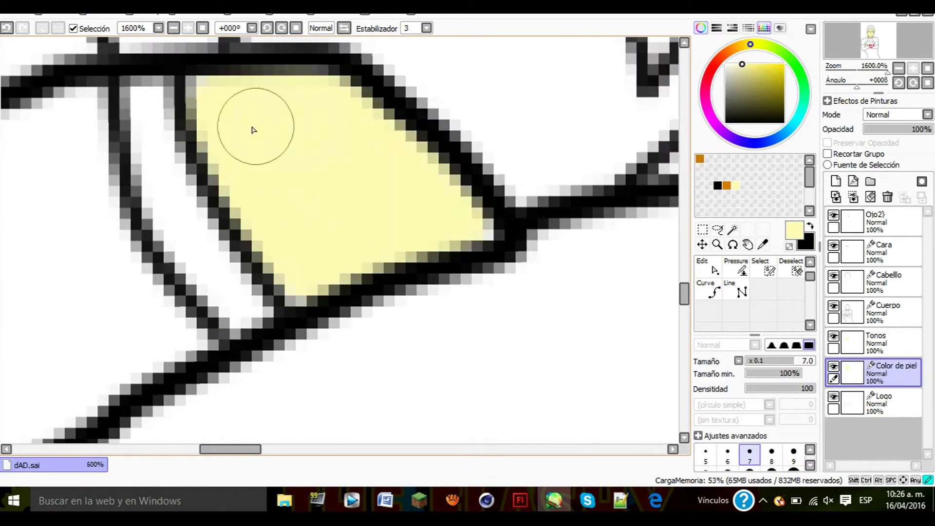
# Step: On the Tonos layer, paint a soft orange shadow under the mouth with the Al Agua brush and undo the last stroke
pyautogui.scroll(-8, 361, 181)
pyautogui.moveTo(686, 322)
pyautogui.mouseDown()
pyautogui.moveTo(687, 284)
pyautogui.moveTo(686, 298)
pyautogui.mouseUp()
pyautogui.click(886, 350)
pyautogui.click(791, 269)
pyautogui.click(727, 185)
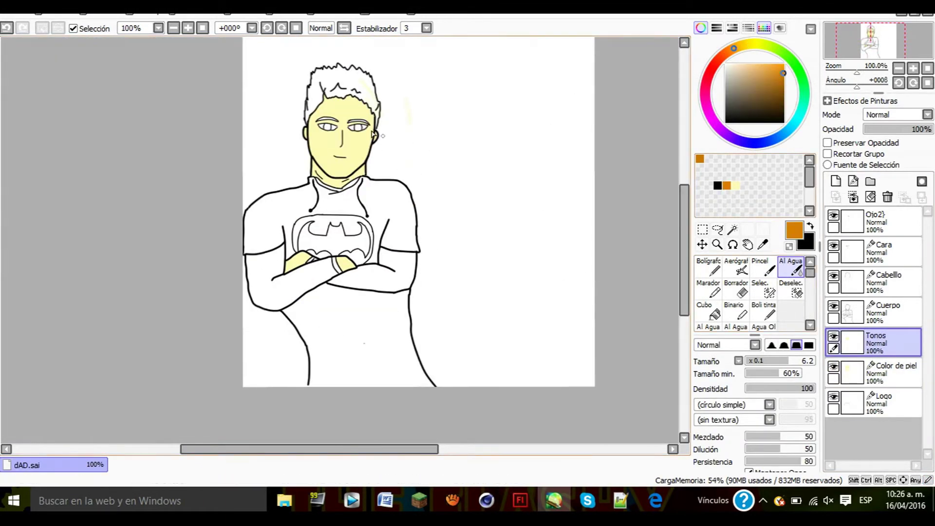
pyautogui.scroll(8, 271, 277)
pyautogui.moveTo(271, 278)
pyautogui.mouseDown()
pyautogui.moveTo(331, 282)
pyautogui.moveTo(241, 246)
pyautogui.mouseUp()
pyautogui.scroll(-5, 344, 282)
pyautogui.hotkey('ctrl', 'z')
pyautogui.scroll(1, 287, 122)
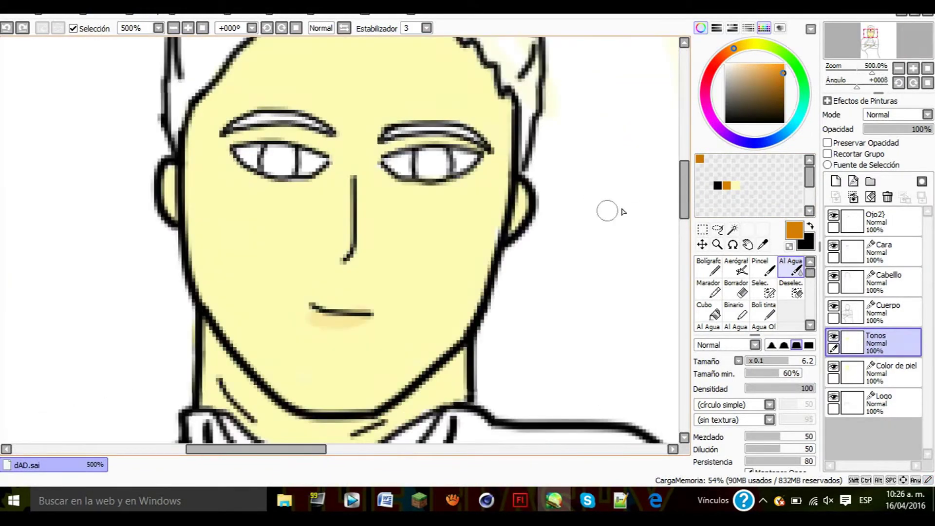
# Step: Darken the colour to brown and shade the pointed notch where the hairline meets the left temple
pyautogui.moveTo(685, 194); pyautogui.dragTo(685, 186)
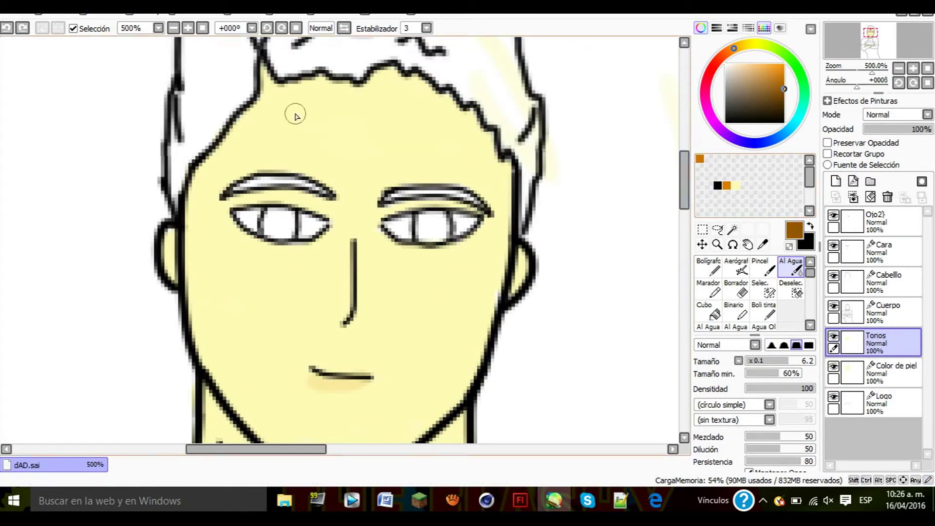
pyautogui.scroll(5, 296, 116)
pyautogui.click(240, 220)
pyautogui.moveTo(281, 276); pyautogui.dragTo(265, 271)
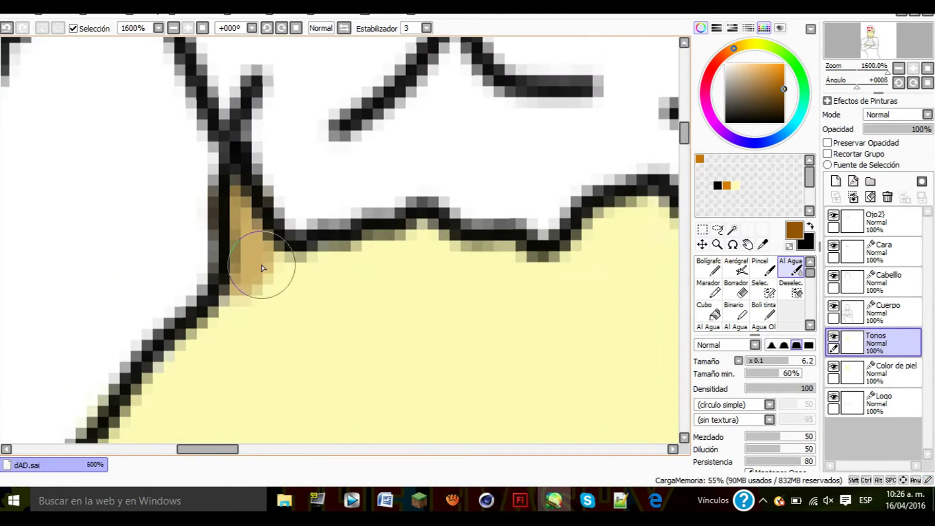
pyautogui.scroll(-4, 265, 271)
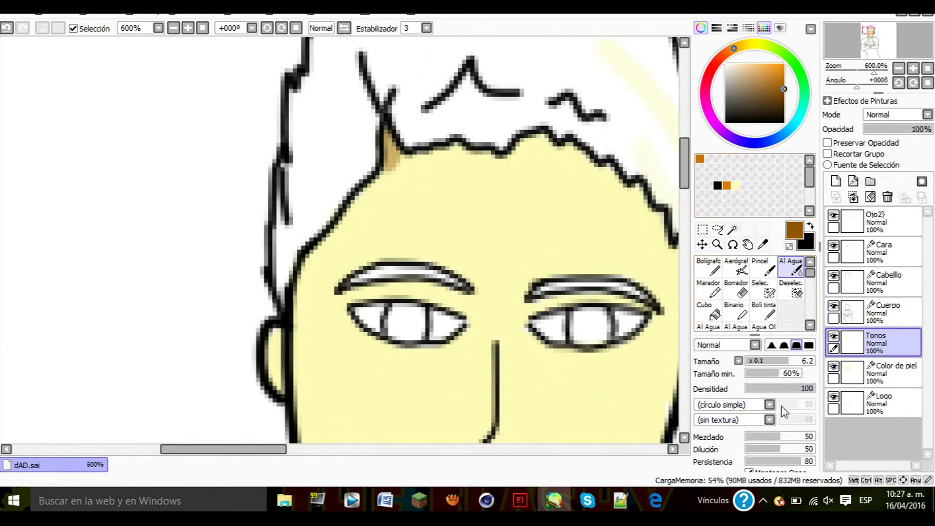
# Step: Shade the forehead in brown along the hairline from the left temple to the right side, using brush size 5
pyautogui.scroll(-3, 784, 411)
pyautogui.scroll(2, 438, 171)
pyautogui.moveTo(176, 385)
pyautogui.mouseDown()
pyautogui.moveTo(359, 161)
pyautogui.moveTo(636, 130)
pyautogui.moveTo(662, 107)
pyautogui.mouseUp()
pyautogui.scroll(-2, 536, 350)
pyautogui.scroll(1, 536, 349)
pyautogui.moveTo(536, 350)
pyautogui.mouseDown()
pyautogui.moveTo(521, 287)
pyautogui.moveTo(444, 153)
pyautogui.moveTo(371, 98)
pyautogui.moveTo(276, 69)
pyautogui.moveTo(287, 62)
pyautogui.moveTo(483, 201)
pyautogui.mouseUp()
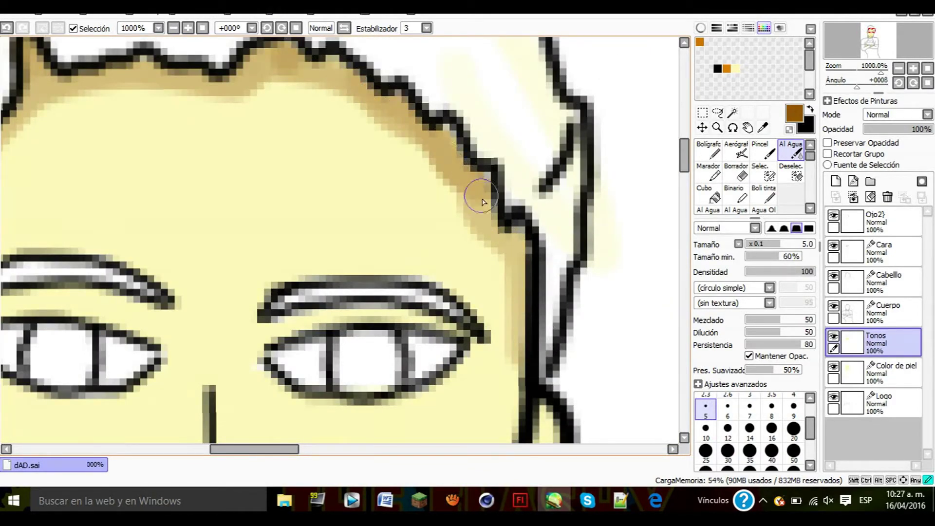
pyautogui.scroll(-3, 517, 321)
# Step: Extend the brown shading down the left edge of the face, undoing and repainting the stray stroke
pyautogui.scroll(2, 268, 365)
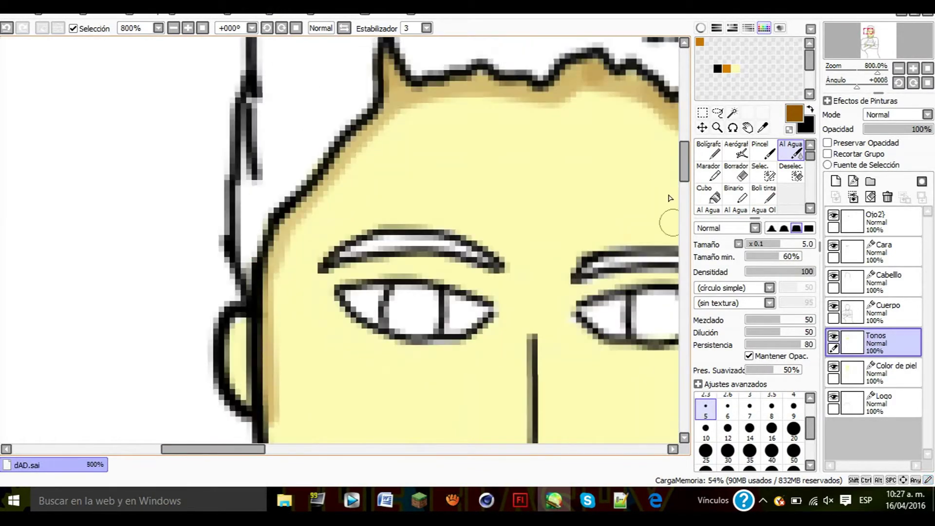
pyautogui.moveTo(684, 171); pyautogui.dragTo(684, 195)
pyautogui.moveTo(269, 200); pyautogui.dragTo(313, 336)
pyautogui.hotkey('ctrl', 'z')
pyautogui.moveTo(270, 54)
pyautogui.mouseDown()
pyautogui.moveTo(291, 328)
pyautogui.moveTo(270, 104)
pyautogui.mouseUp()
pyautogui.scroll(-2, 762, 202)
# Step: Blur the brown shading along the left side of the face and the hairline with the Desenf. brush
pyautogui.click(791, 195)
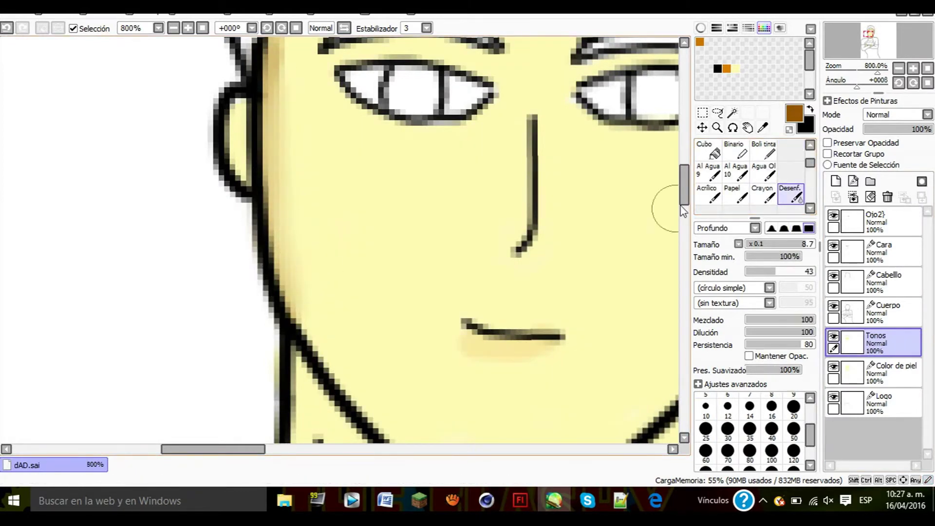
pyautogui.moveTo(684, 188); pyautogui.dragTo(684, 177)
pyautogui.moveTo(273, 177); pyautogui.dragTo(317, 85)
pyautogui.moveTo(684, 176); pyautogui.dragTo(684, 145)
pyautogui.scroll(-1, 444, 309)
pyautogui.scroll(-4, 444, 308)
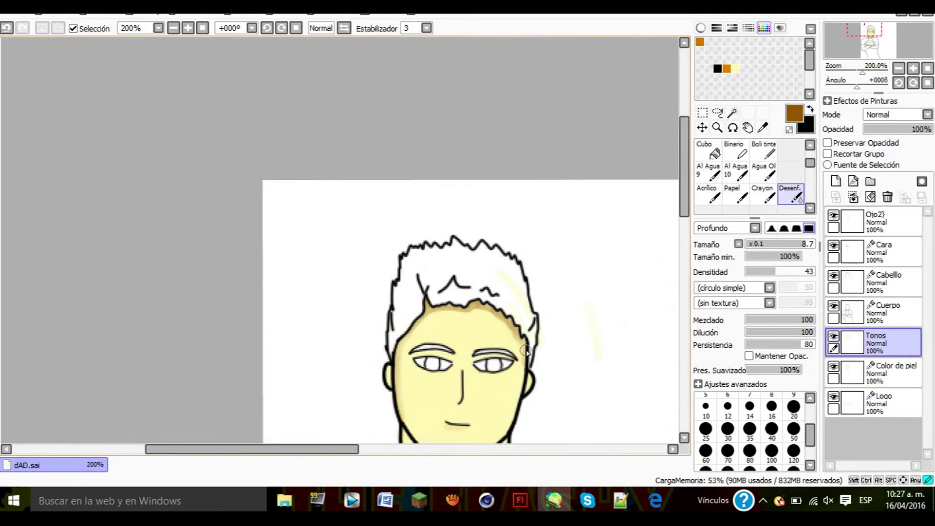
pyautogui.scroll(3, 486, 321)
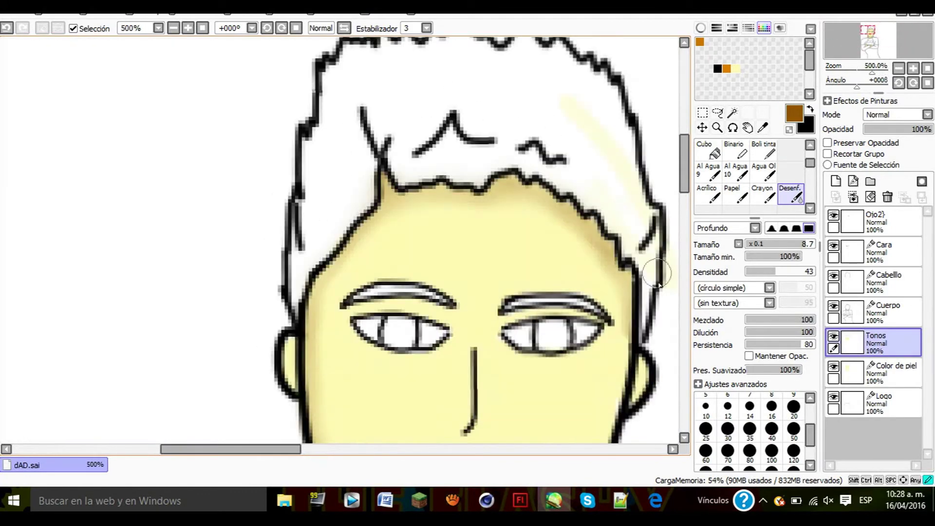
pyautogui.scroll(2, 804, 195)
# Step: Try brown, red and golden shades for the Al Agua brush with the HSV sliders and undo the last stroke
pyautogui.click(792, 150)
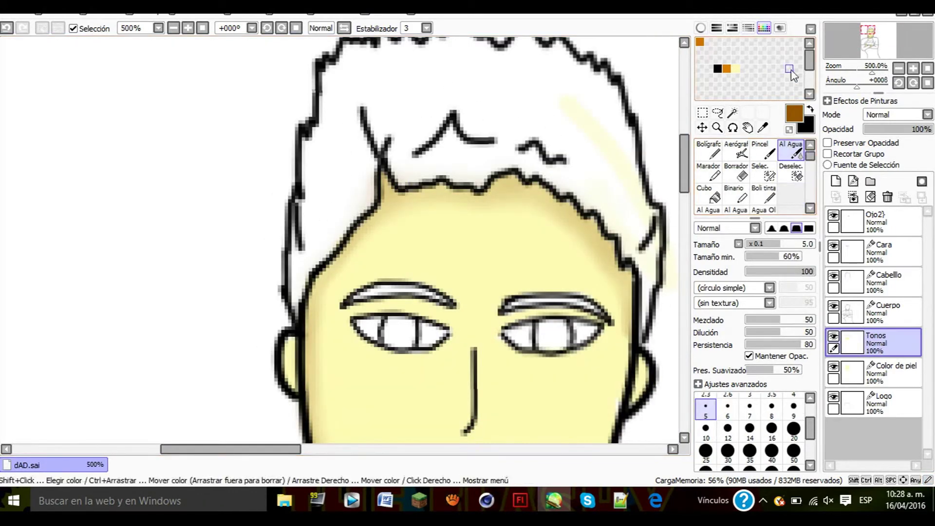
pyautogui.click(700, 28)
pyautogui.click(771, 86)
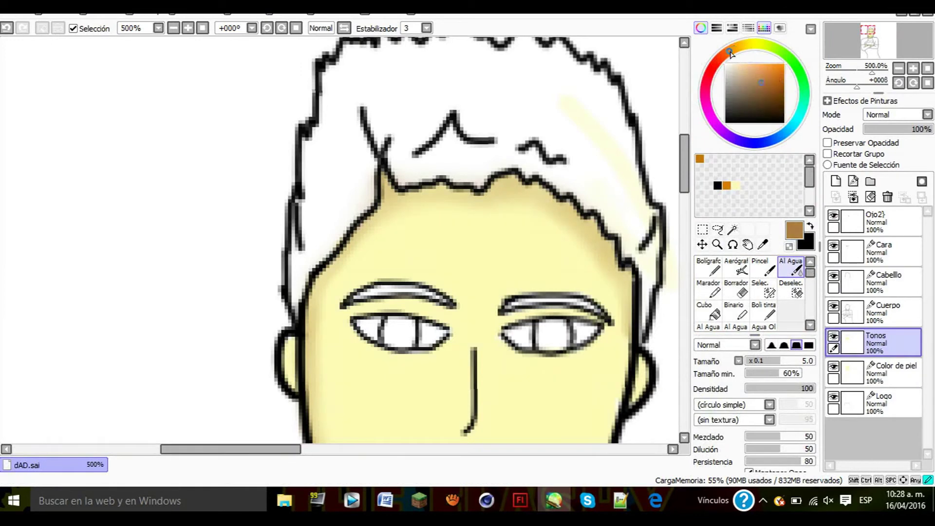
pyautogui.click(734, 29)
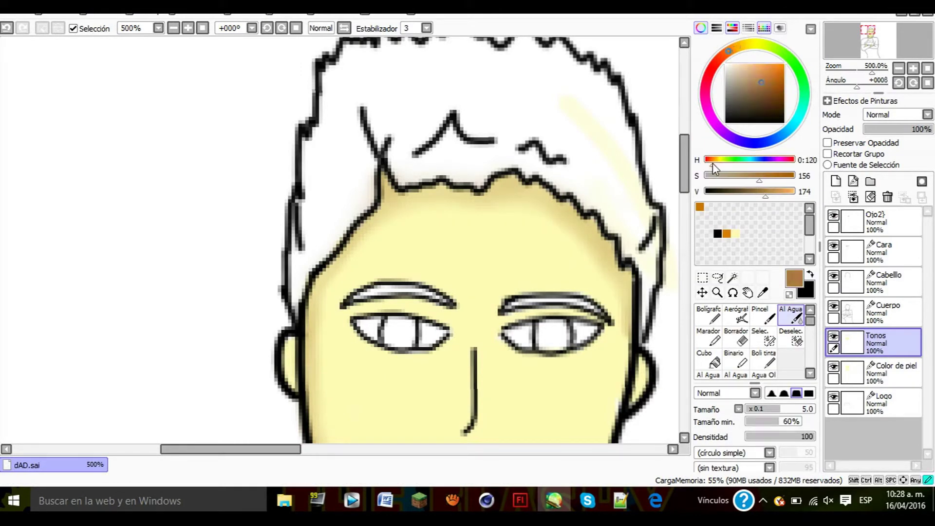
pyautogui.moveTo(719, 167); pyautogui.dragTo(798, 170)
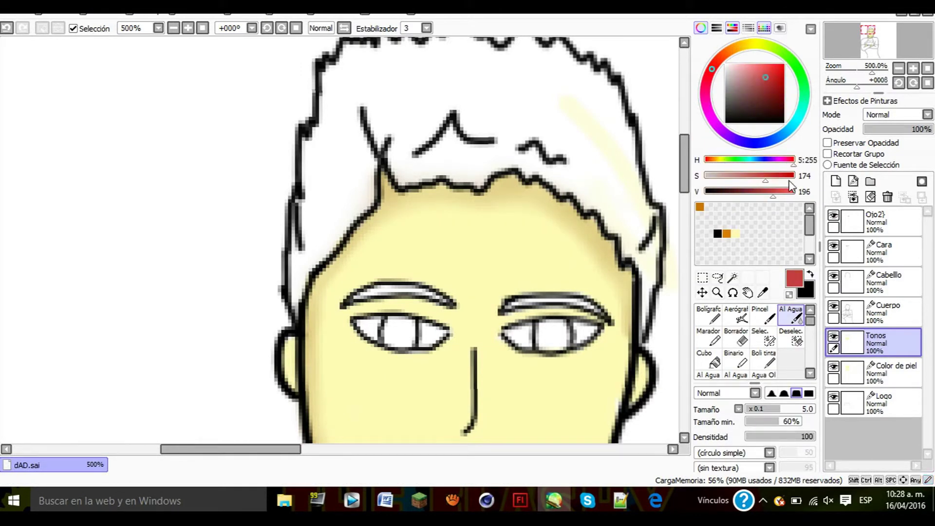
pyautogui.click(709, 161)
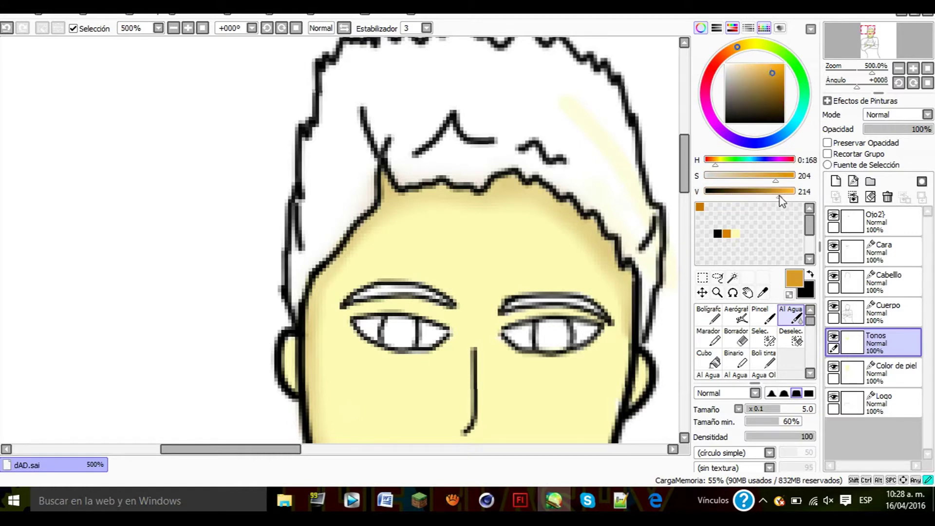
pyautogui.hotkey('ctrl', 'z')
pyautogui.scroll(-3, 565, 228)
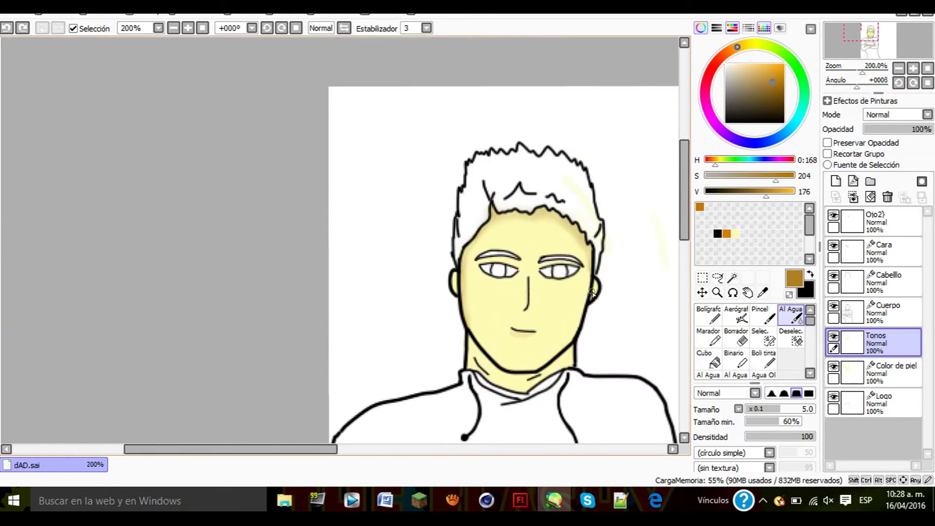
# Step: Shade both sides of the neck and its crease lines in dark orange with the Pincel brush at size 3
pyautogui.click(763, 316)
pyautogui.click(727, 234)
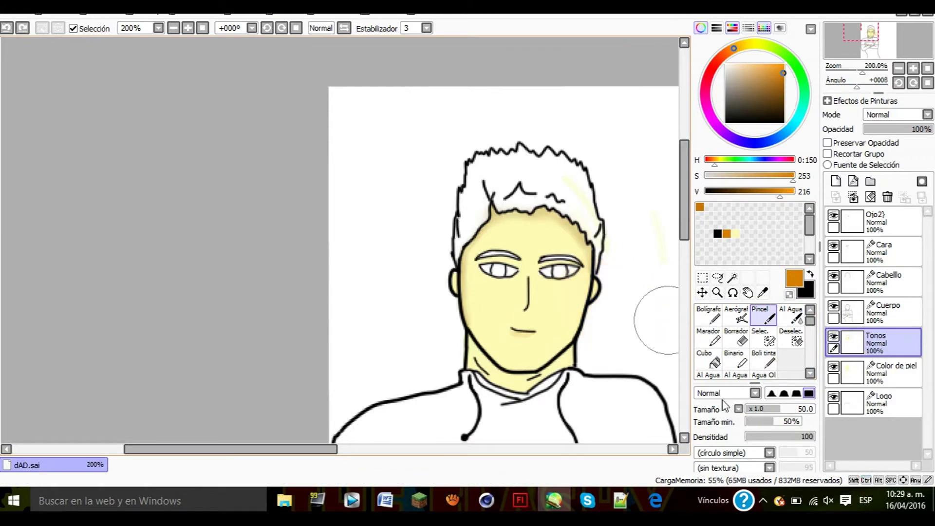
pyautogui.scroll(3, 579, 342)
pyautogui.click(700, 207)
pyautogui.click(701, 27)
pyautogui.click(751, 441)
pyautogui.scroll(3, 311, 291)
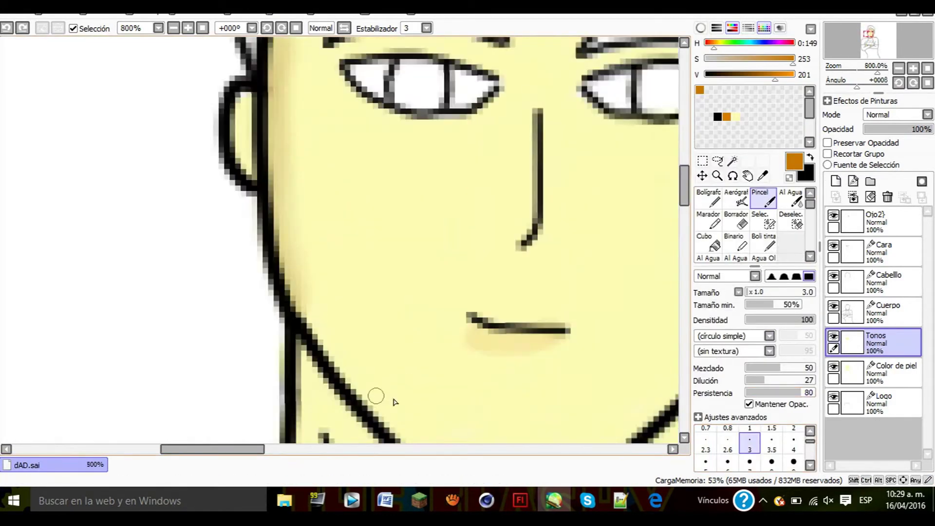
pyautogui.scroll(-4, 443, 396)
pyautogui.moveTo(683, 191); pyautogui.dragTo(682, 211)
pyautogui.scroll(2, 518, 211)
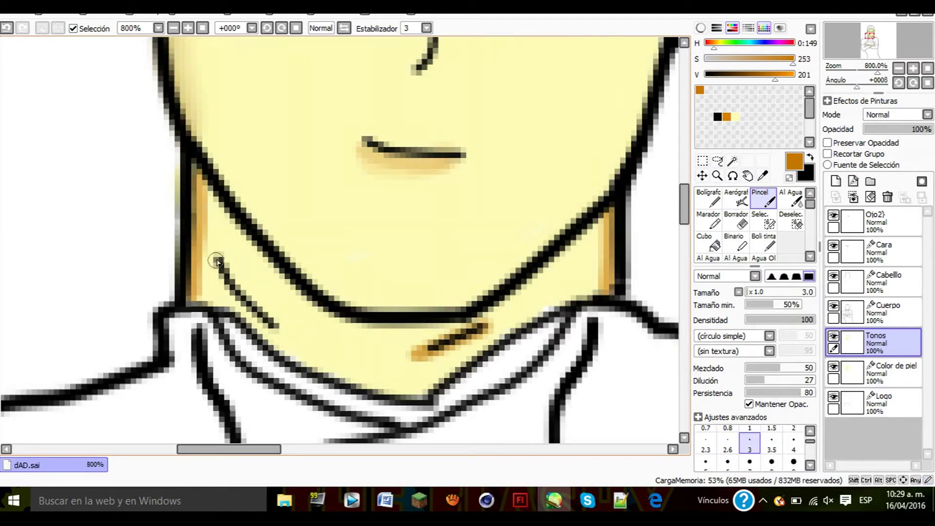
# Step: Shade the nose line and the right edge of the forehead in dark orange, undoing and repainting the first forehead stroke
pyautogui.moveTo(684, 208); pyautogui.dragTo(683, 159)
pyautogui.scroll(-2, 243, 137)
pyautogui.scroll(3, 568, 210)
pyautogui.moveTo(567, 365); pyautogui.dragTo(472, 155)
pyautogui.hotkey('ctrl', 'z')
pyautogui.moveTo(576, 361); pyautogui.dragTo(580, 252)
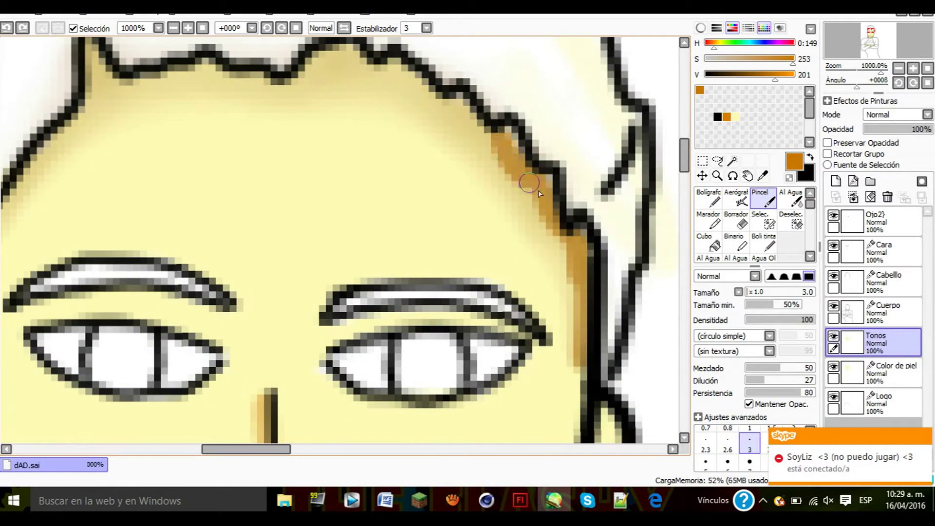
# Step: Continue the dark orange shading along the middle of the hairline and the left temple, repainting the undone stroke
pyautogui.moveTo(431, 89); pyautogui.dragTo(294, 82)
pyautogui.moveTo(246, 449); pyautogui.dragTo(220, 449)
pyautogui.moveTo(125, 296); pyautogui.dragTo(245, 130)
pyautogui.hotkey('ctrl', 'z')
pyautogui.moveTo(280, 53); pyautogui.dragTo(417, 66)
pyautogui.scroll(-5, 499, 254)
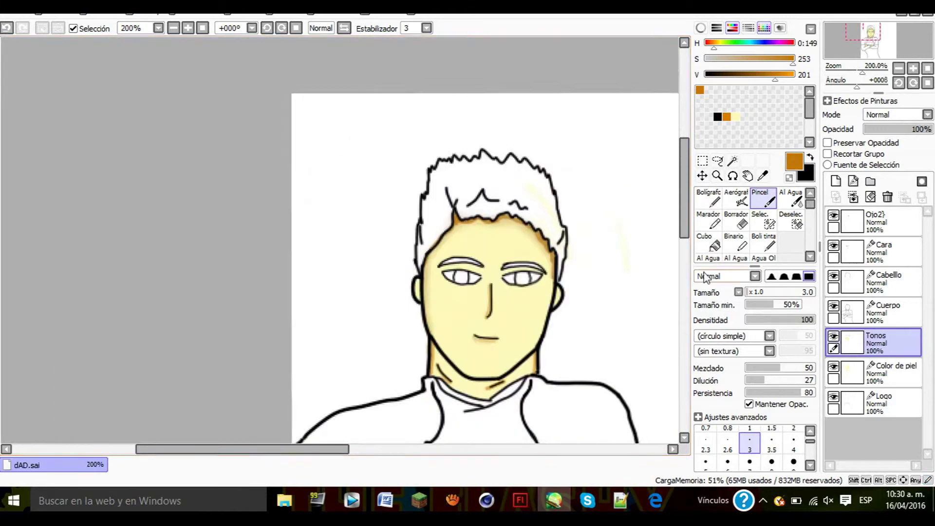
# Step: Blur the orange shading on the neck sides and crease lines with the Desenf. brush
pyautogui.moveTo(684, 239); pyautogui.dragTo(684, 229)
pyautogui.scroll(-1, 760, 246)
pyautogui.click(790, 259)
pyautogui.scroll(5, 498, 313)
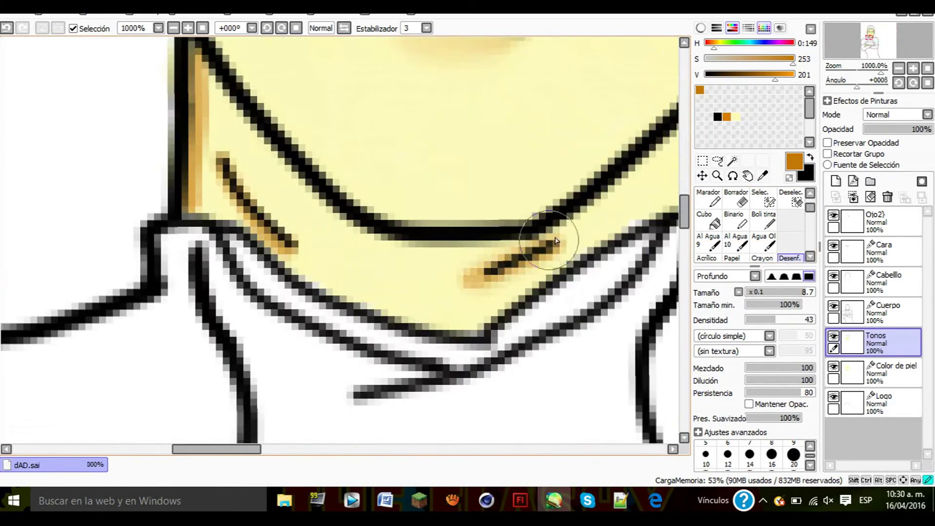
pyautogui.scroll(-5, 224, 152)
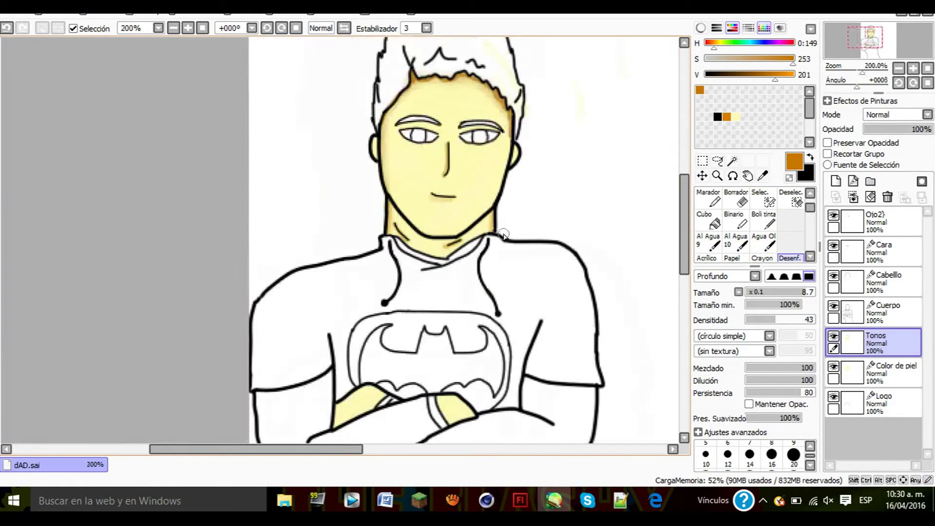
# Step: Blur the orange shading along the forehead's hairline, the temples and the nose
pyautogui.scroll(4, 400, 231)
pyautogui.scroll(3, 417, 150)
pyautogui.scroll(-2, 536, 177)
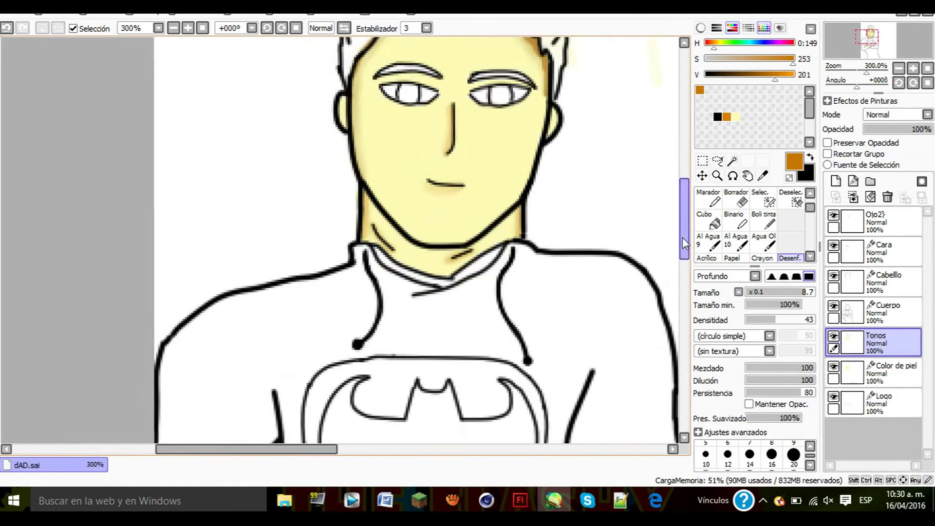
pyautogui.scroll(4, 492, 123)
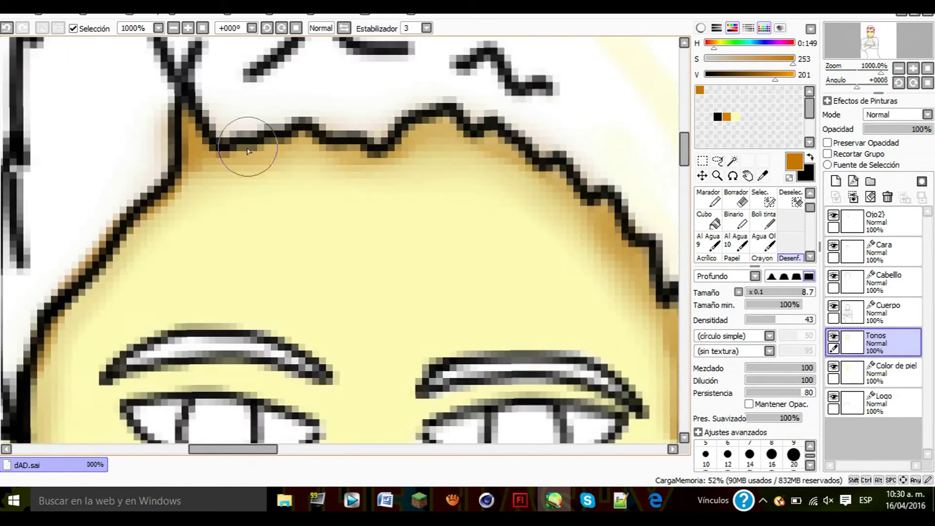
pyautogui.scroll(-4, 249, 147)
pyautogui.scroll(2, 601, 267)
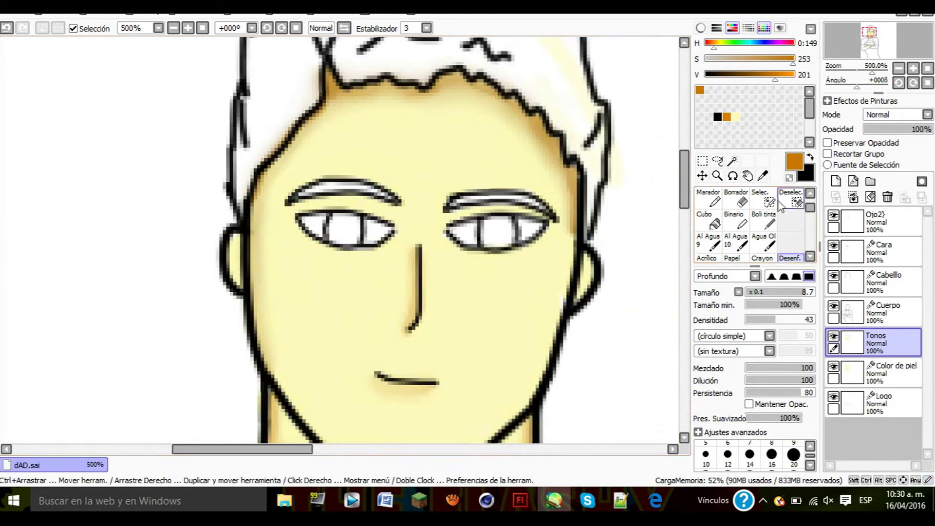
# Step: Paint dark orange shading along the left temple and down the left edge of the face with the Pincel brush
pyautogui.moveTo(810, 208); pyautogui.dragTo(810, 201)
pyautogui.click(763, 198)
pyautogui.scroll(3, 326, 145)
pyautogui.moveTo(182, 321)
pyautogui.mouseDown()
pyautogui.moveTo(182, 258)
pyautogui.moveTo(212, 208)
pyautogui.moveTo(299, 125)
pyautogui.mouseUp()
pyautogui.scroll(-4, 263, 170)
pyautogui.scroll(2, 210, 272)
pyautogui.moveTo(277, 410)
pyautogui.mouseDown()
pyautogui.moveTo(244, 240)
pyautogui.moveTo(286, 429)
pyautogui.mouseUp()
pyautogui.scroll(-3, 313, 383)
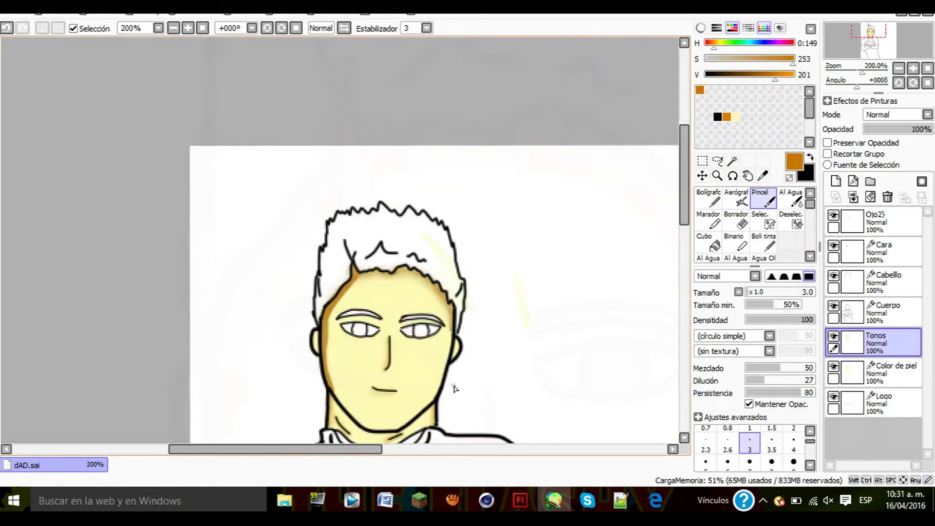
# Step: Continue the dark orange shading along the right side of the hairline and the right temple
pyautogui.scroll(3, 394, 304)
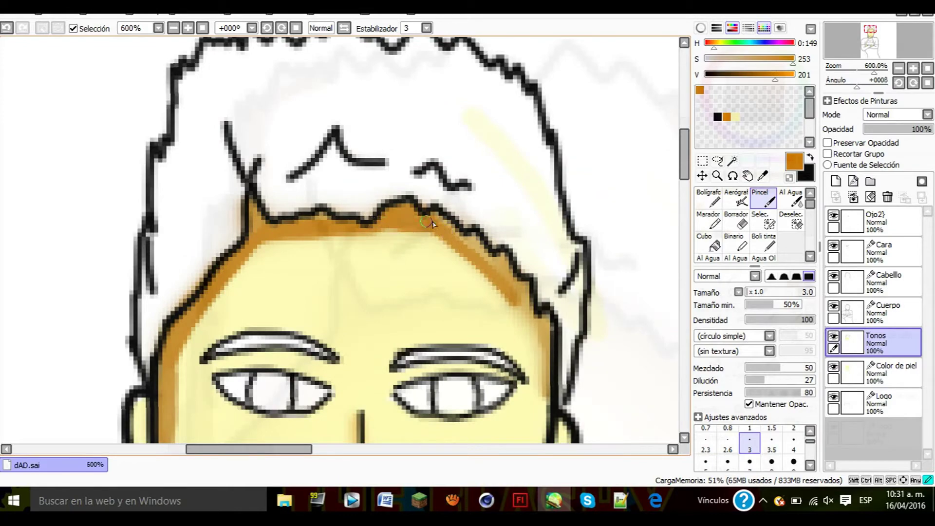
pyautogui.moveTo(539, 374); pyautogui.dragTo(523, 303)
# Step: Paint dark orange shading along the upper edges of the bare skin areas in the crossed arms
pyautogui.scroll(-5, 455, 399)
pyautogui.moveTo(685, 159); pyautogui.dragTo(685, 252)
pyautogui.scroll(5, 355, 282)
pyautogui.scroll(2, 341, 279)
pyautogui.moveTo(178, 179)
pyautogui.mouseDown()
pyautogui.moveTo(172, 266)
pyautogui.moveTo(183, 269)
pyautogui.moveTo(338, 89)
pyautogui.moveTo(199, 176)
pyautogui.mouseUp()
pyautogui.scroll(-3, 282, 160)
pyautogui.moveTo(193, 449); pyautogui.dragTo(273, 449)
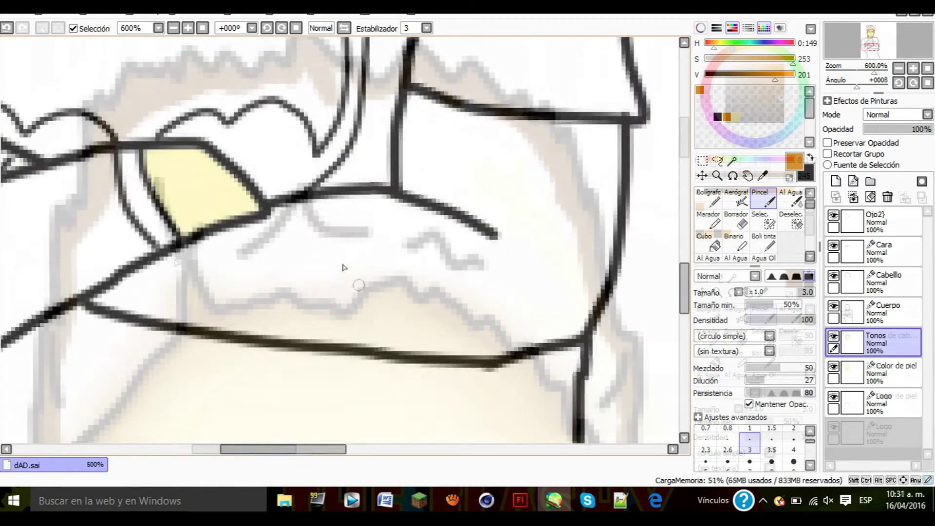
pyautogui.scroll(3, 209, 219)
pyautogui.moveTo(288, 214)
pyautogui.mouseDown()
pyautogui.moveTo(117, 121)
pyautogui.moveTo(156, 122)
pyautogui.moveTo(115, 125)
pyautogui.mouseUp()
pyautogui.scroll(-1, 780, 219)
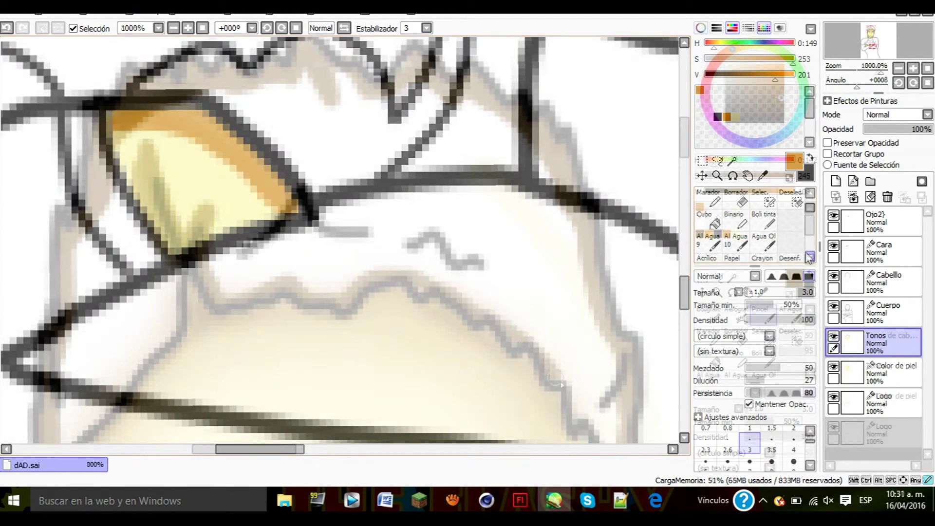
# Step: Blur the orange shading on the crossed arms' skin areas with the Desenf. brush
pyautogui.click(790, 258)
pyautogui.moveTo(265, 190); pyautogui.dragTo(146, 128)
pyautogui.scroll(-4, 389, 214)
pyautogui.scroll(3, 438, 160)
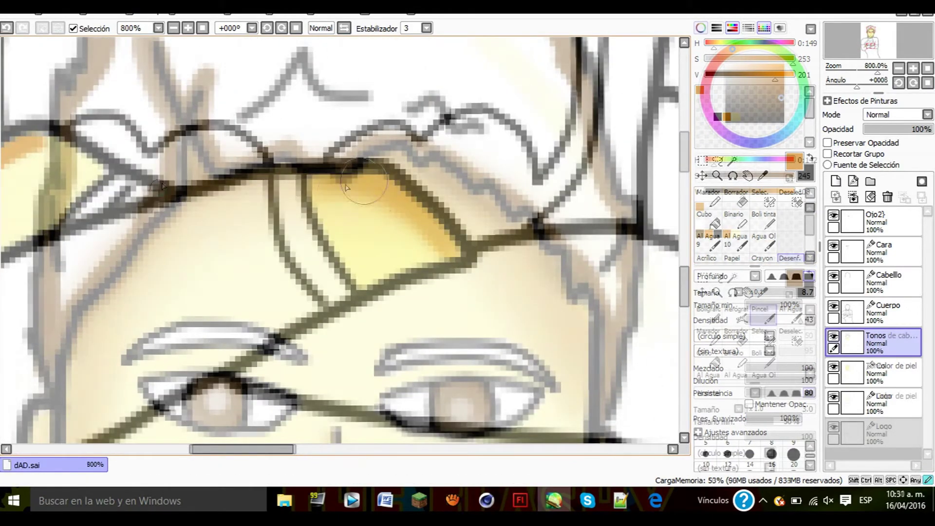
pyautogui.scroll(-3, 288, 403)
pyautogui.moveTo(373, 146); pyautogui.dragTo(302, 188)
# Step: Blur the brown shading along the edges of the hair with the Desenf. brush
pyautogui.click(790, 359)
pyautogui.moveTo(75, 240); pyautogui.dragTo(132, 109)
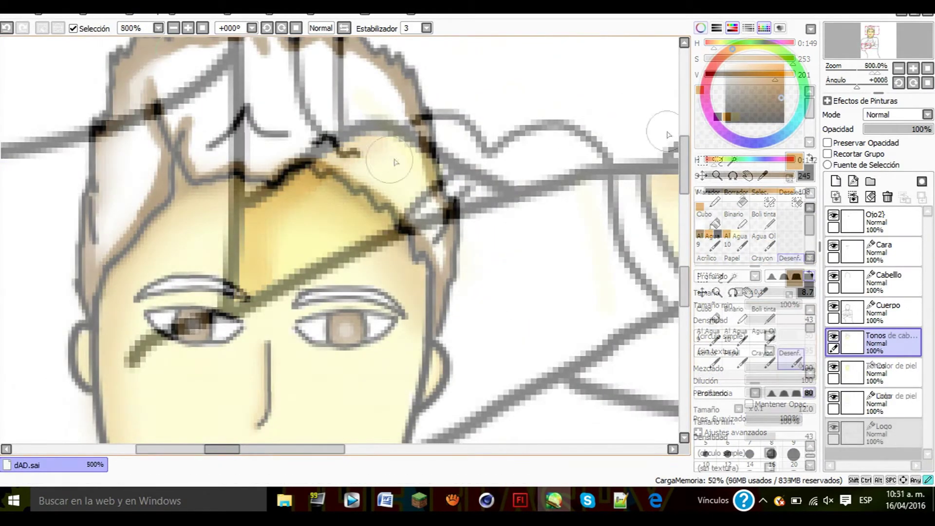
pyautogui.moveTo(431, 287); pyautogui.dragTo(391, 158)
pyautogui.scroll(-2, 272, 219)
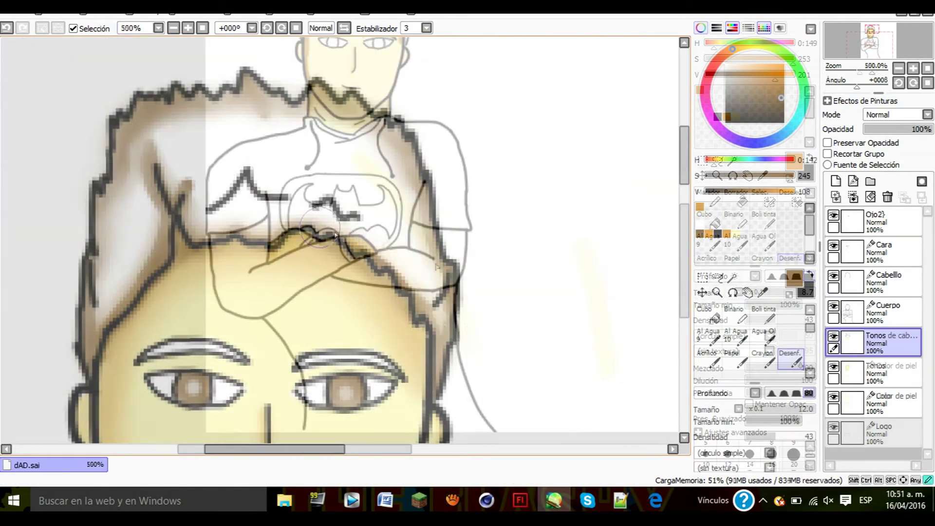
pyautogui.scroll(-2, 282, 226)
pyautogui.scroll(2, 505, 251)
# Step: Paint dark brown strokes across the white upper part of the hair with the Al Agua brush
pyautogui.moveTo(314, 450); pyautogui.dragTo(261, 450)
pyautogui.scroll(3, 176, 203)
pyautogui.moveTo(809, 328); pyautogui.dragTo(810, 320)
pyautogui.click(790, 316)
pyautogui.moveTo(218, 105)
pyautogui.mouseDown()
pyautogui.moveTo(426, 122)
pyautogui.moveTo(246, 80)
pyautogui.moveTo(128, 84)
pyautogui.mouseUp()
pyautogui.hotkey('ctrl', 'z')
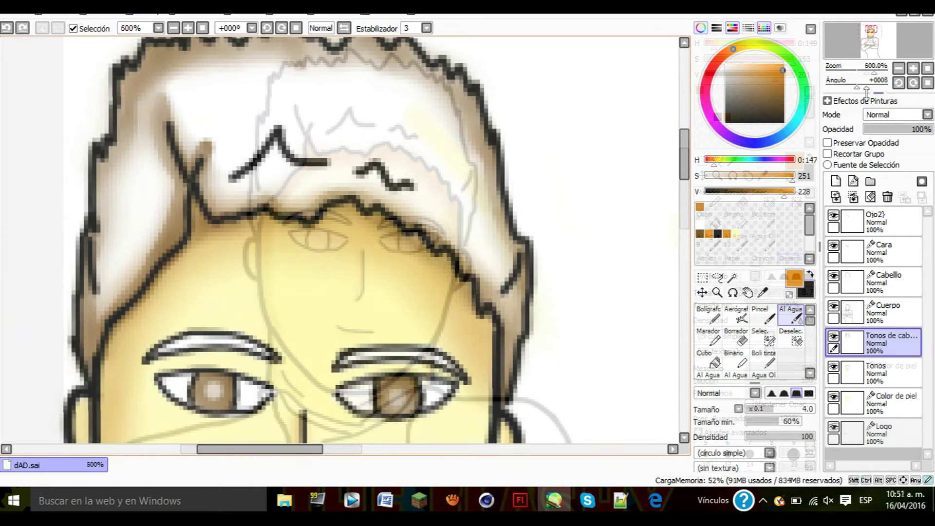
pyautogui.click(784, 100)
pyautogui.moveTo(266, 121)
pyautogui.mouseDown()
pyautogui.moveTo(377, 103)
pyautogui.moveTo(443, 107)
pyautogui.mouseUp()
pyautogui.moveTo(184, 97); pyautogui.dragTo(452, 83)
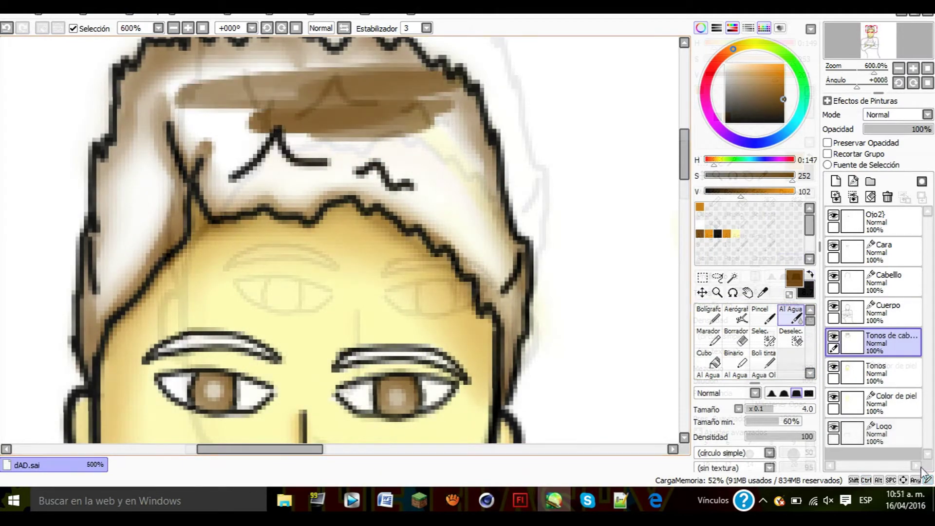
# Step: Blur the dark brown strokes across the top of the hair with the size 12 Desenf. brush
pyautogui.moveTo(809, 320); pyautogui.dragTo(810, 327)
pyautogui.click(790, 359)
pyautogui.moveTo(371, 145)
pyautogui.mouseDown()
pyautogui.moveTo(88, 89)
pyautogui.moveTo(336, 78)
pyautogui.mouseUp()
pyautogui.moveTo(278, 121); pyautogui.dragTo(404, 108)
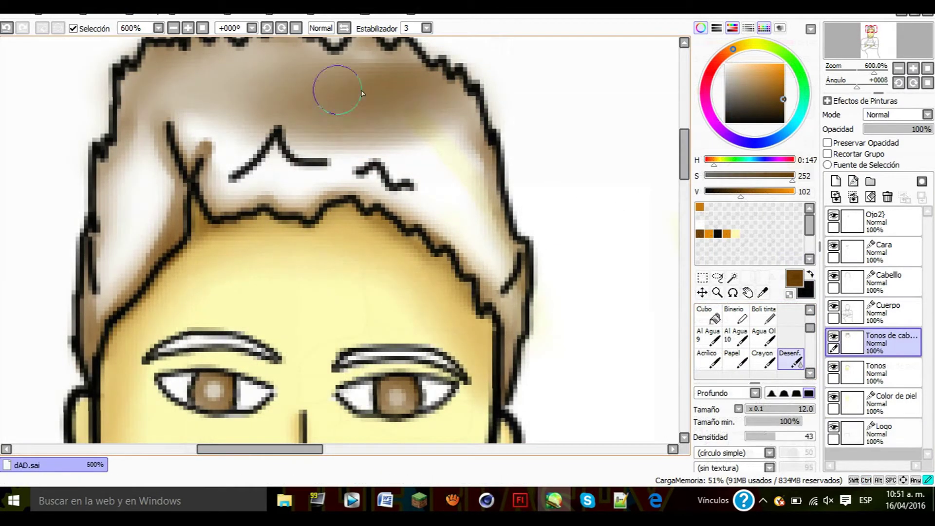
# Step: Cover the remaining white areas of the hair with dark brown using the Al Agua brush, undoing the last stroke
pyautogui.scroll(1, 797, 324)
pyautogui.scroll(1, 796, 322)
pyautogui.click(796, 319)
pyautogui.click(700, 28)
pyautogui.click(749, 450)
pyautogui.moveTo(438, 195)
pyautogui.mouseDown()
pyautogui.moveTo(428, 188)
pyautogui.moveTo(418, 112)
pyautogui.moveTo(302, 146)
pyautogui.moveTo(153, 225)
pyautogui.moveTo(233, 196)
pyautogui.moveTo(319, 196)
pyautogui.moveTo(170, 130)
pyautogui.moveTo(429, 153)
pyautogui.moveTo(300, 82)
pyautogui.moveTo(493, 280)
pyautogui.moveTo(351, 49)
pyautogui.mouseUp()
pyautogui.hotkey('ctrl', 'z')
# Step: Blur the brown fill towards the left and right outlines of the hair
pyautogui.scroll(-4, 777, 257)
pyautogui.click(790, 199)
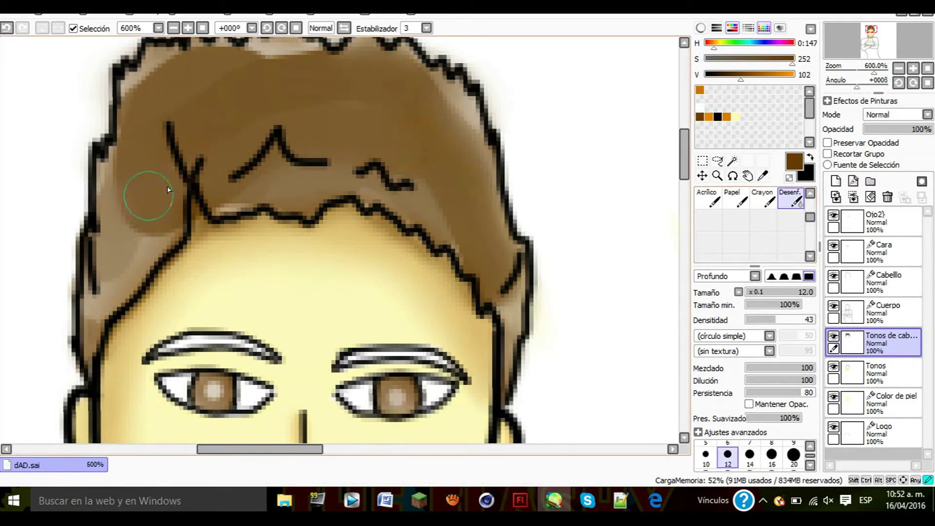
pyautogui.moveTo(168, 86); pyautogui.dragTo(83, 143)
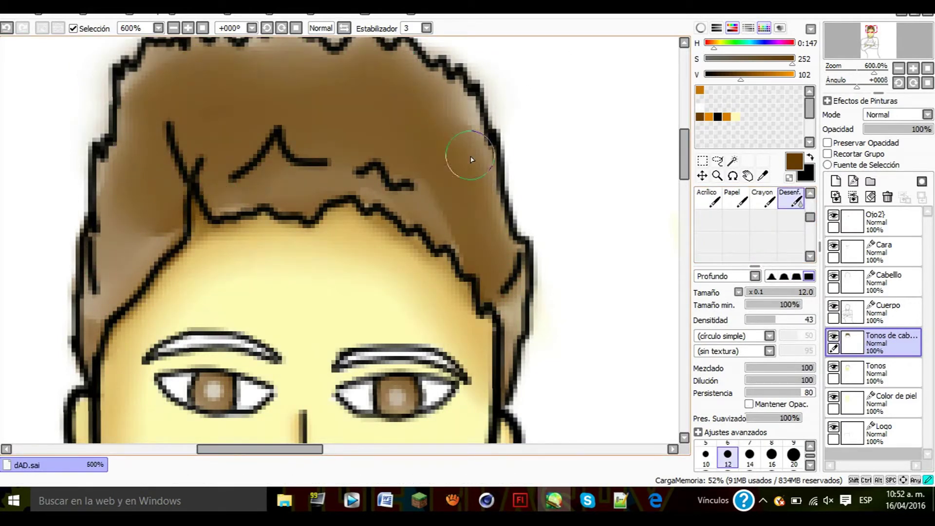
pyautogui.moveTo(484, 129); pyautogui.dragTo(502, 195)
# Step: Paint orange highlights along the inner strand lines and the right sideburn with the size 7 Crayon brush
pyautogui.scroll(-4, 243, 200)
pyautogui.scroll(3, 219, 205)
pyautogui.click(700, 91)
pyautogui.click(762, 200)
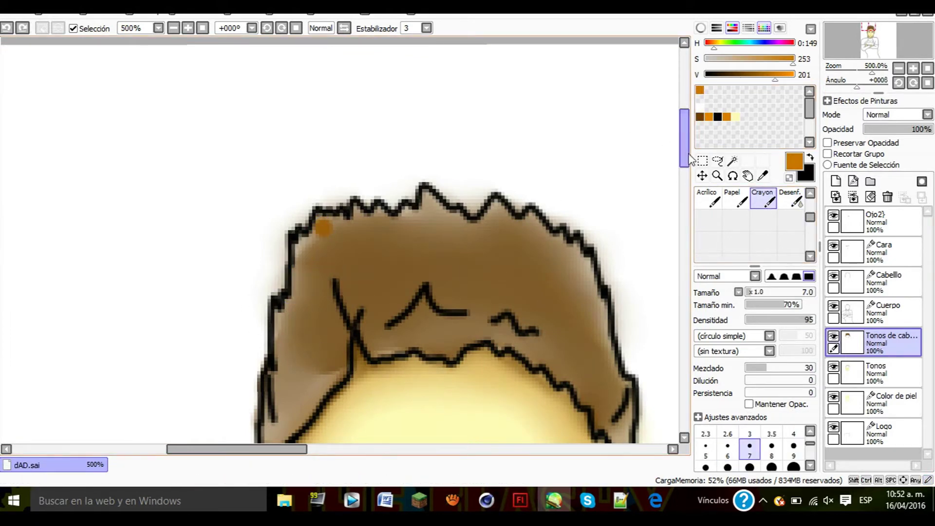
pyautogui.moveTo(689, 154); pyautogui.dragTo(689, 187)
pyautogui.moveTo(282, 171); pyautogui.dragTo(301, 110)
pyautogui.hotkey('ctrl', 'z')
pyautogui.scroll(-4, 417, 129)
pyautogui.scroll(3, 420, 134)
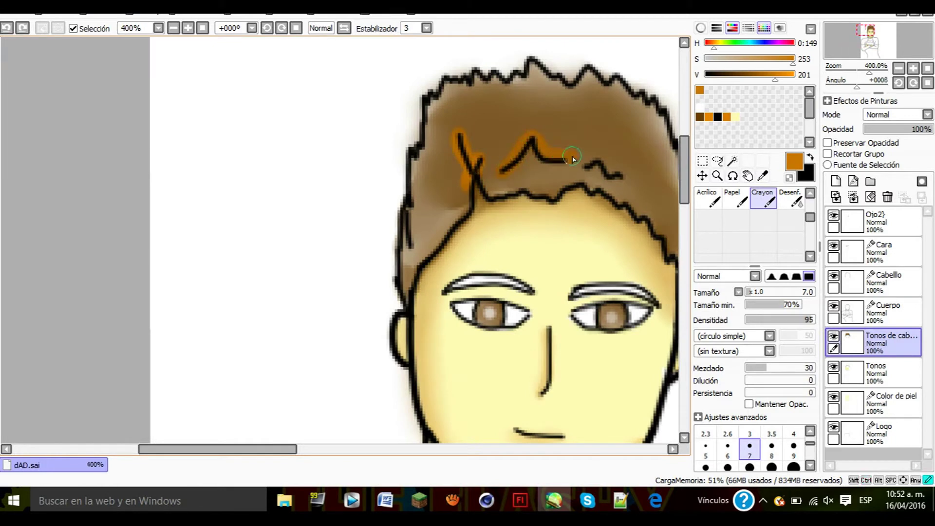
pyautogui.moveTo(584, 167); pyautogui.dragTo(621, 178)
pyautogui.scroll(-1, 622, 190)
pyautogui.moveTo(674, 210); pyautogui.dragTo(668, 229)
# Step: Blur the orange highlights around the hair's strand lines with the Desenf. brush
pyautogui.click(790, 200)
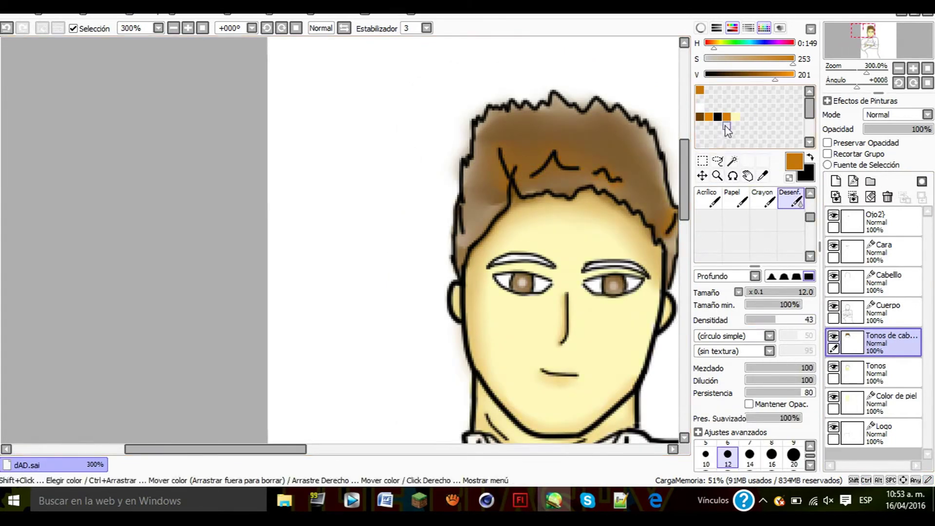
pyautogui.scroll(-1, 726, 129)
pyautogui.scroll(1, 739, 203)
# Step: Paint darker orange shading down both sides of the hair with the Crayon brush
pyautogui.click(762, 219)
pyautogui.moveTo(561, 139); pyautogui.dragTo(592, 131)
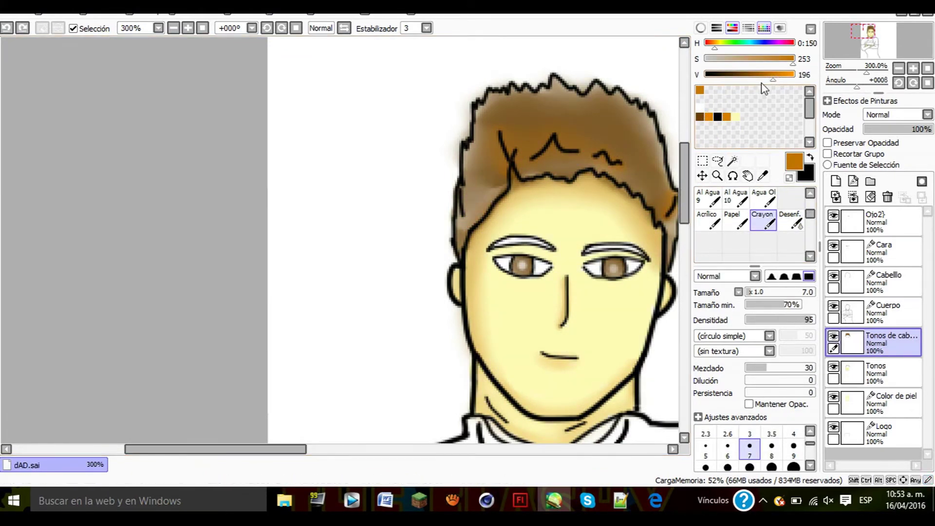
pyautogui.moveTo(302, 454); pyautogui.dragTo(324, 454)
pyautogui.moveTo(589, 238); pyautogui.dragTo(575, 162)
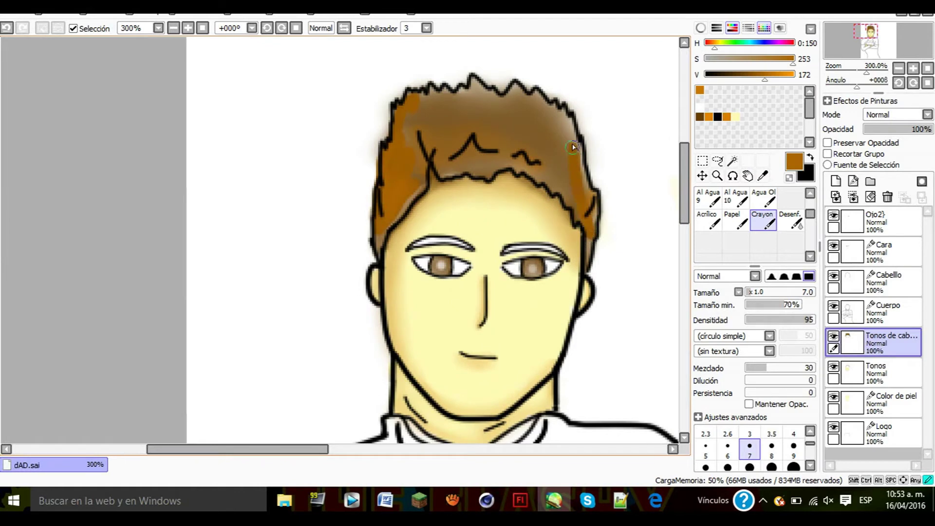
# Step: Blur the darker orange shading on the sides of the hair into the brown
pyautogui.click(790, 220)
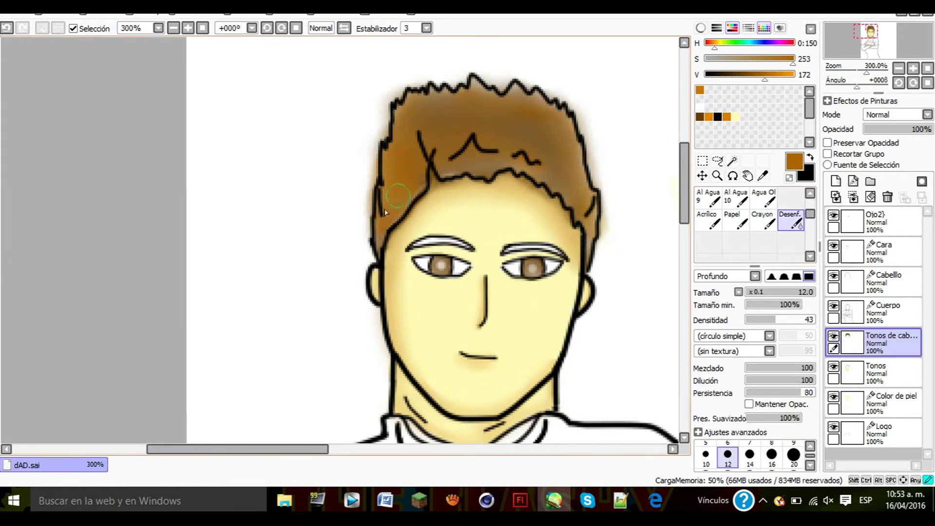
pyautogui.scroll(-3, 560, 265)
pyautogui.scroll(5, 579, 247)
# Step: Paint dark brown patches over the left side, top, middle and right side of the hair with the Crayon brush
pyautogui.click(700, 117)
pyautogui.click(759, 223)
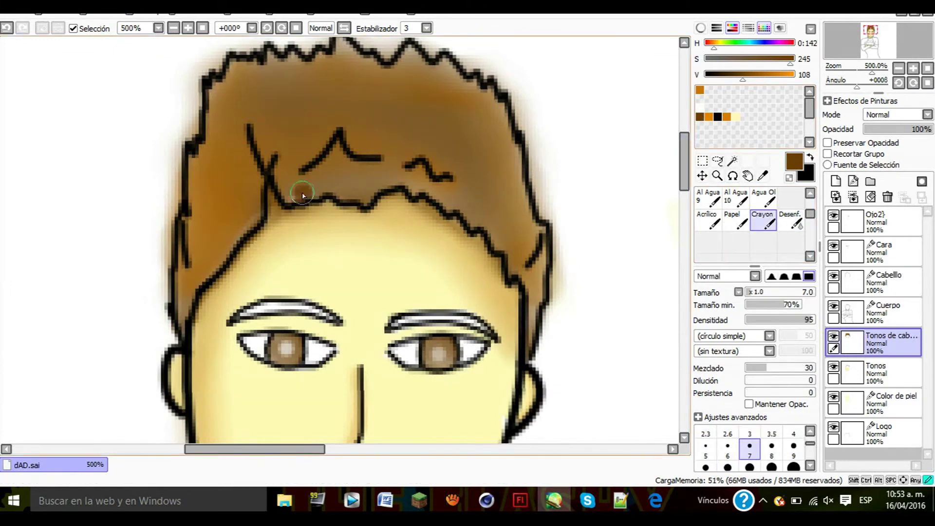
pyautogui.moveTo(199, 271); pyautogui.dragTo(211, 147)
pyautogui.moveTo(411, 60); pyautogui.dragTo(414, 57)
pyautogui.moveTo(430, 74); pyautogui.dragTo(459, 127)
pyautogui.moveTo(374, 177)
pyautogui.mouseDown()
pyautogui.moveTo(314, 146)
pyautogui.moveTo(319, 129)
pyautogui.mouseUp()
pyautogui.moveTo(267, 100); pyautogui.dragTo(440, 126)
pyautogui.moveTo(470, 156); pyautogui.dragTo(511, 243)
# Step: Blur the dark brown patches across the hair with the Desenf. brush
pyautogui.click(791, 222)
pyautogui.moveTo(461, 125)
pyautogui.mouseDown()
pyautogui.moveTo(496, 232)
pyautogui.moveTo(359, 94)
pyautogui.moveTo(252, 98)
pyautogui.moveTo(278, 178)
pyautogui.moveTo(436, 98)
pyautogui.mouseUp()
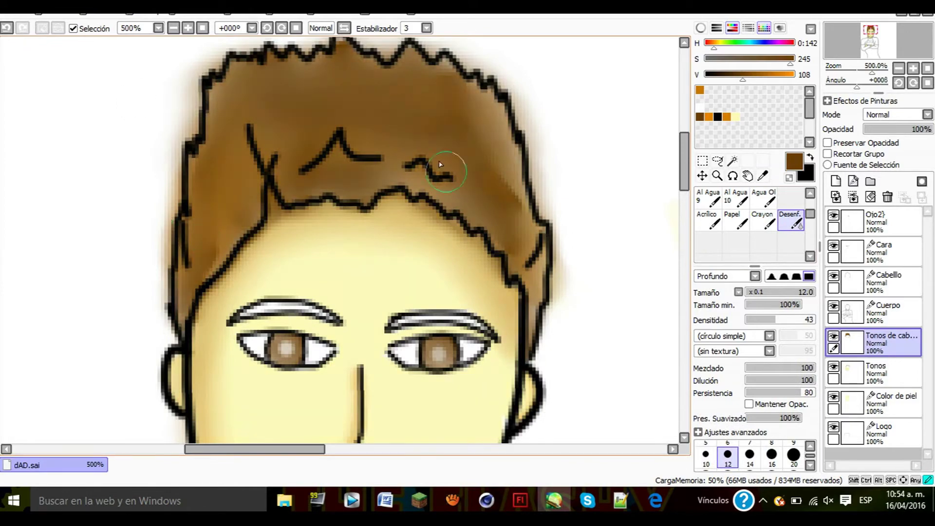
pyautogui.scroll(-5, 197, 284)
pyautogui.scroll(5, 429, 149)
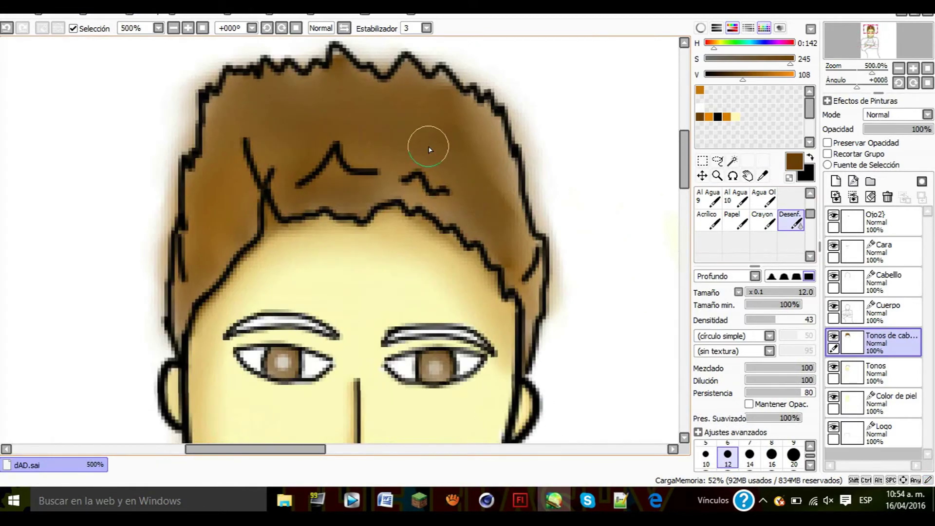
# Step: Erase the brown spill outside the hair outline with the size 10 Borrador
pyautogui.scroll(3, 779, 205)
pyautogui.click(736, 199)
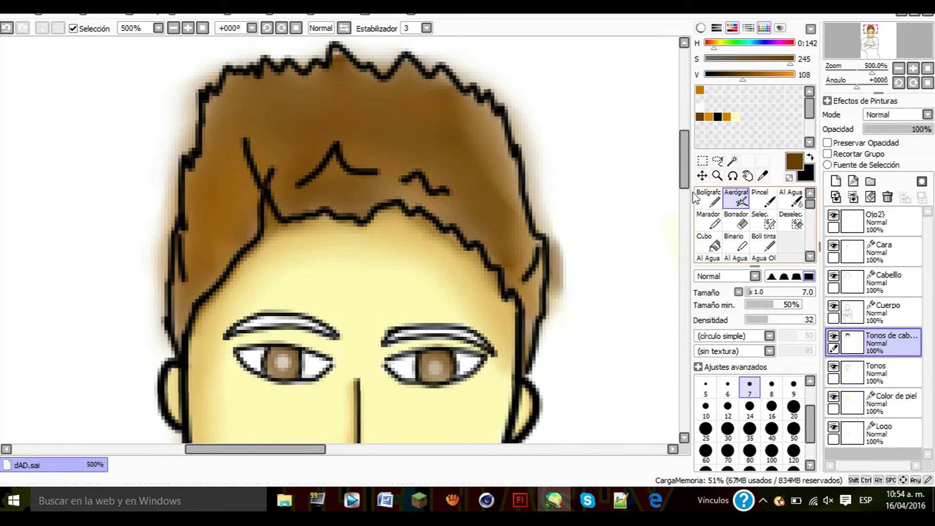
pyautogui.press('e')
pyautogui.moveTo(192, 81); pyautogui.dragTo(147, 292)
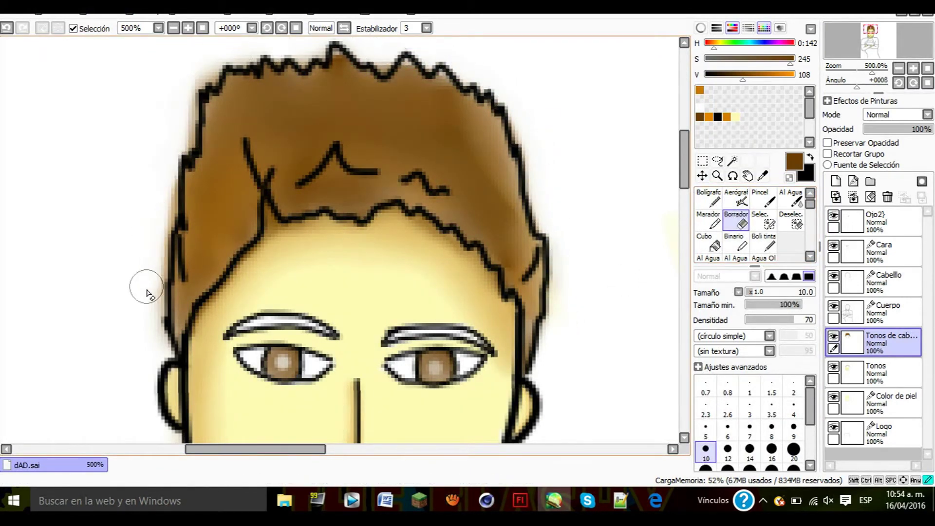
# Step: Add a new linework layer named Cabello below the hair tones layer
pyautogui.click(852, 181)
pyautogui.doubleClick(895, 370)
pyautogui.write('Cabello')
pyautogui.press('Return')
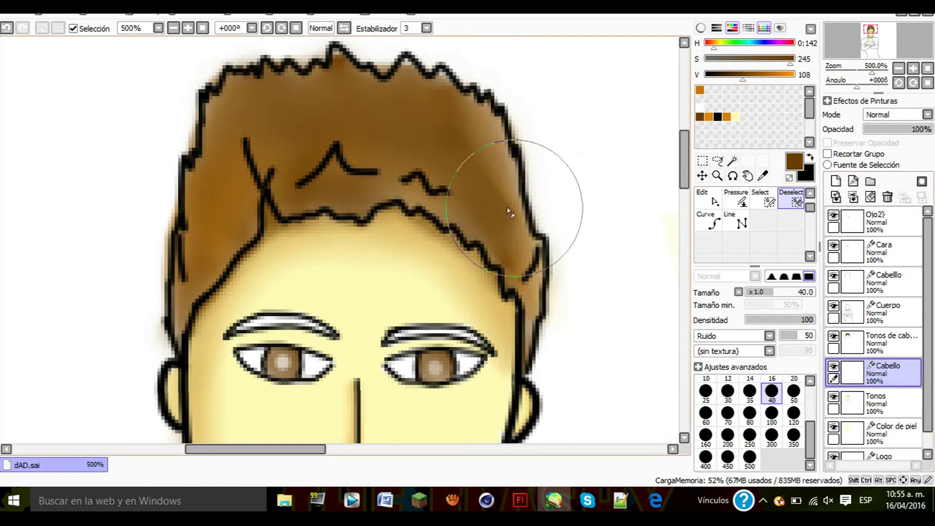
# Step: Try painting brown strokes across the hair on the Cabello layer with the size 7 Pen
pyautogui.scroll(5, 714, 415)
pyautogui.click(727, 408)
pyautogui.scroll(1, 735, 219)
pyautogui.click(709, 198)
pyautogui.moveTo(471, 224)
pyautogui.mouseDown()
pyautogui.moveTo(408, 191)
pyautogui.moveTo(217, 254)
pyautogui.moveTo(177, 334)
pyautogui.moveTo(297, 78)
pyautogui.mouseUp()
pyautogui.moveTo(469, 208); pyautogui.dragTo(473, 188)
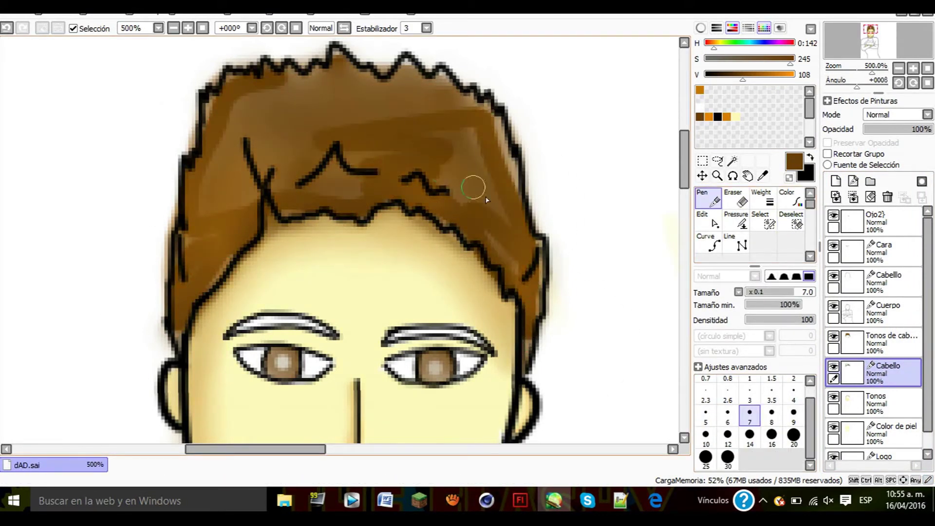
pyautogui.hotkey('ctrl', 'z')
pyautogui.hotkey('ctrl', 'z')
pyautogui.hotkey('ctrl', 'z')
pyautogui.hotkey('ctrl', 'z')
# Step: On the hair tones layer, paint dark brown strands down the left side of the hair with the size 6 Boli tinta brush
pyautogui.scroll(-4, 541, 283)
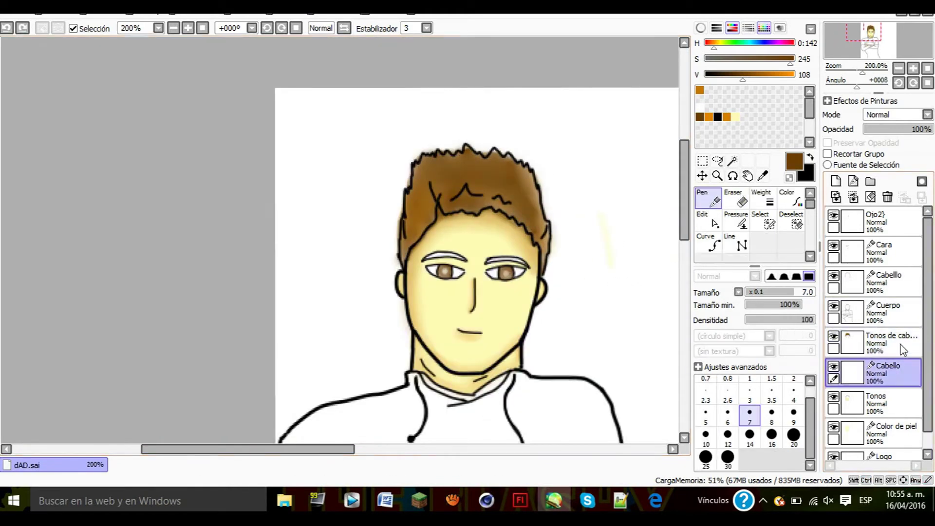
pyautogui.click(882, 341)
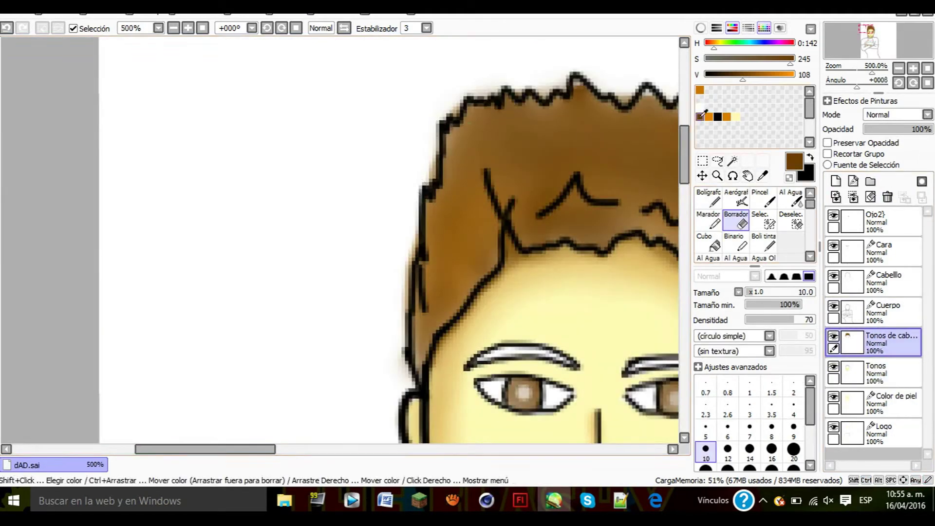
pyautogui.click(461, 145)
pyautogui.hotkey('ctrl', 'z')
pyautogui.click(764, 242)
pyautogui.moveTo(503, 156); pyautogui.dragTo(502, 145)
pyautogui.click(728, 461)
pyautogui.moveTo(507, 151); pyautogui.dragTo(466, 139)
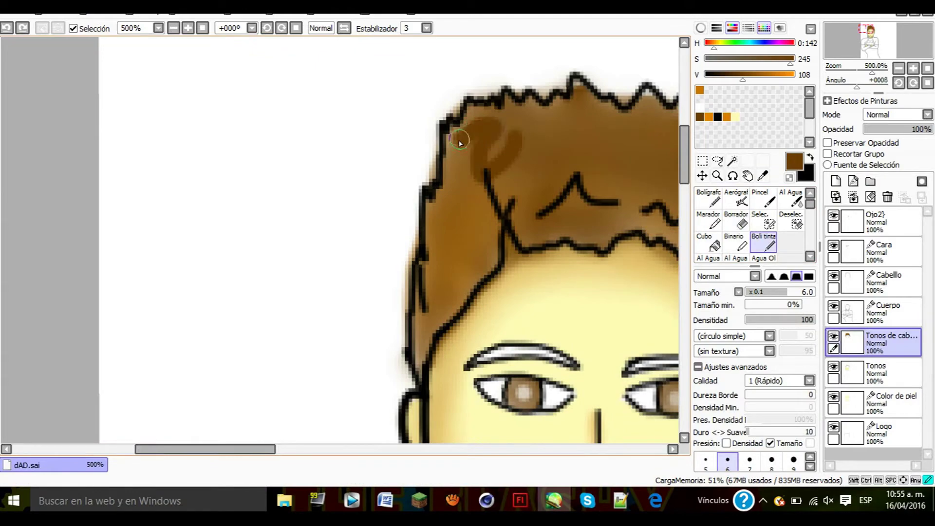
pyautogui.moveTo(491, 262); pyautogui.dragTo(496, 230)
# Step: Paint a dark brown strand up the right side of the hair with the Boli tinta brush
pyautogui.scroll(-3, 494, 225)
pyautogui.moveTo(315, 449); pyautogui.dragTo(363, 449)
pyautogui.scroll(4, 454, 269)
pyautogui.moveTo(450, 333)
pyautogui.mouseDown()
pyautogui.moveTo(457, 297)
pyautogui.moveTo(401, 48)
pyautogui.mouseUp()
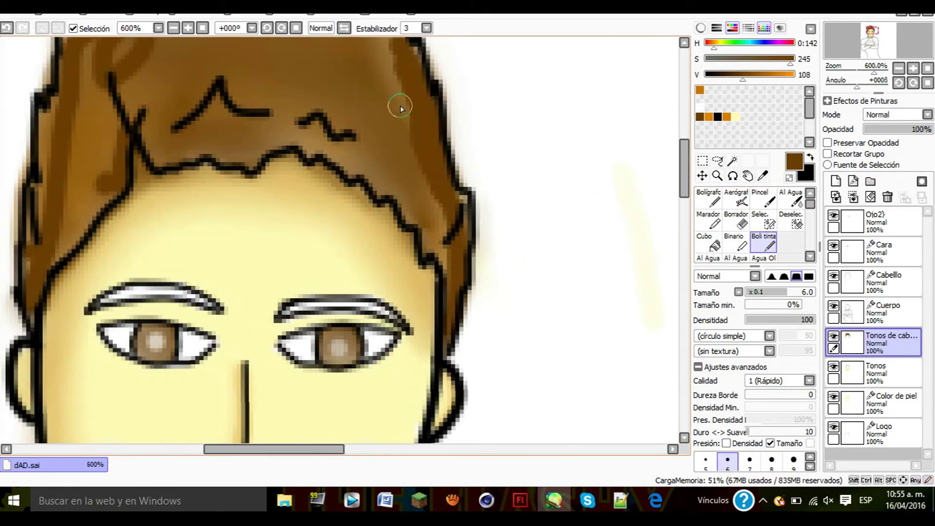
pyautogui.scroll(1, 400, 104)
pyautogui.scroll(-1, 643, 136)
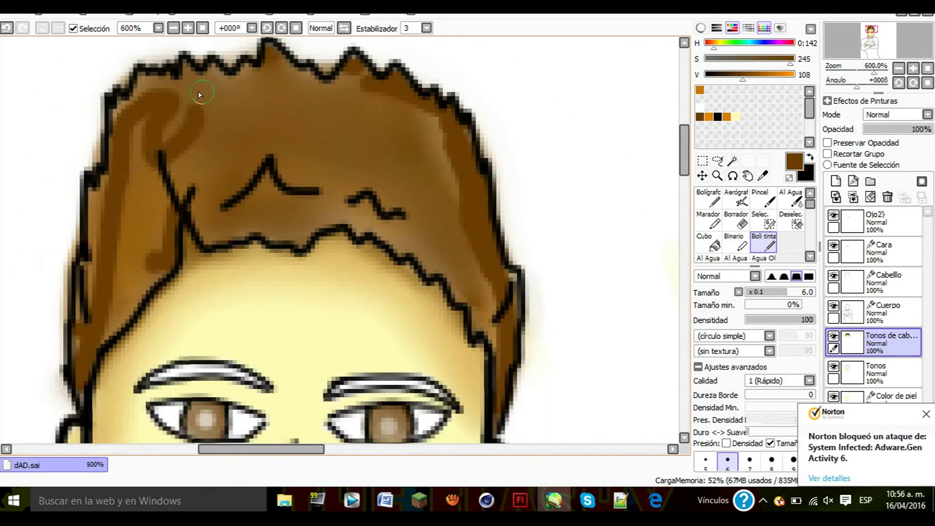
# Step: Blur the dark brown strands on both sides of the hair with the size 12 Desenf. brush
pyautogui.scroll(-3, 790, 228)
pyautogui.click(793, 222)
pyautogui.moveTo(507, 390)
pyautogui.mouseDown()
pyautogui.moveTo(491, 261)
pyautogui.moveTo(374, 77)
pyautogui.mouseUp()
pyautogui.moveTo(163, 105); pyautogui.dragTo(73, 340)
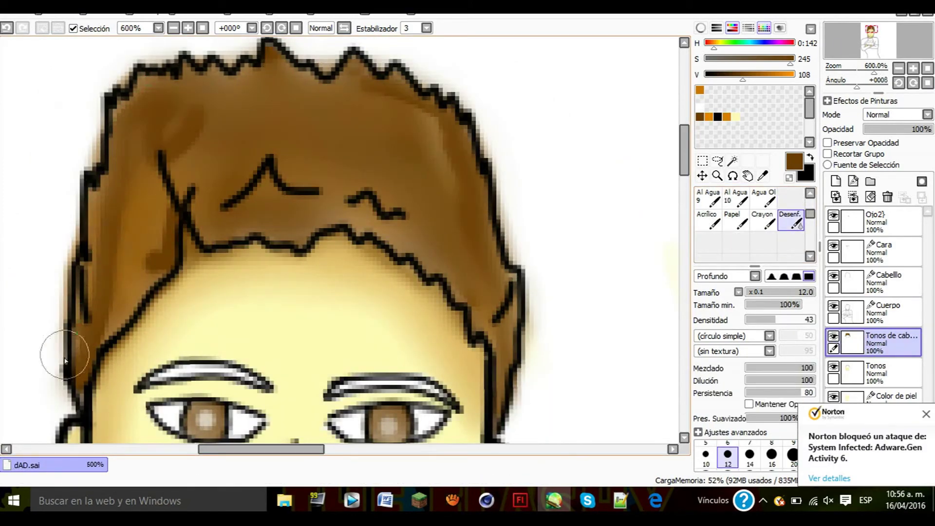
pyautogui.scroll(-7, 299, 114)
pyautogui.scroll(4, 511, 227)
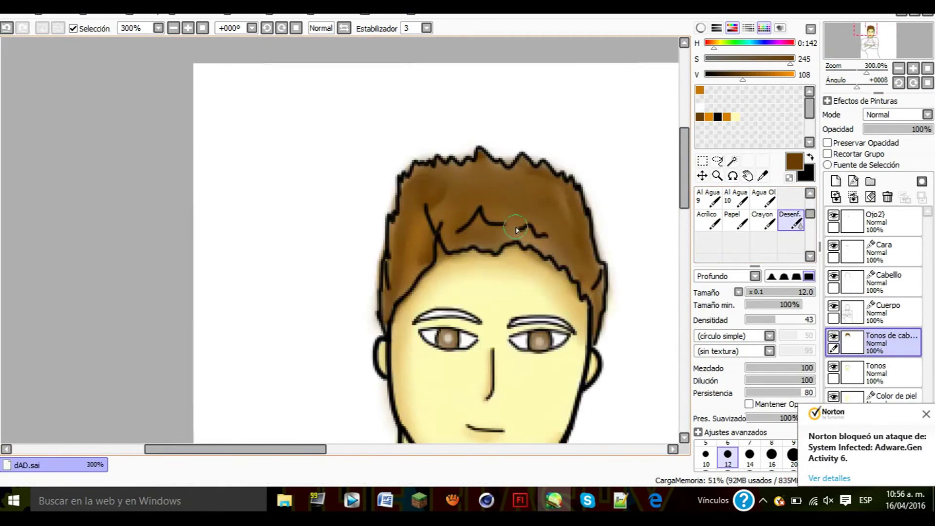
# Step: Draw thin orange highlights beside the middle and left strand lines of the hair with the size 1 Bolígrafo
pyautogui.click(709, 116)
pyautogui.scroll(5, 487, 251)
pyautogui.scroll(1, 718, 453)
pyautogui.click(750, 454)
pyautogui.scroll(1, 780, 457)
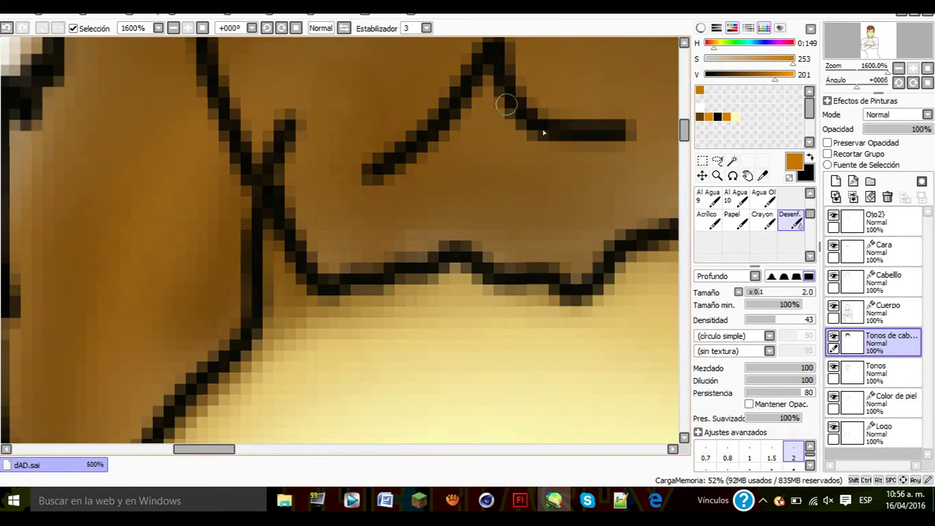
pyautogui.scroll(3, 779, 220)
pyautogui.click(710, 199)
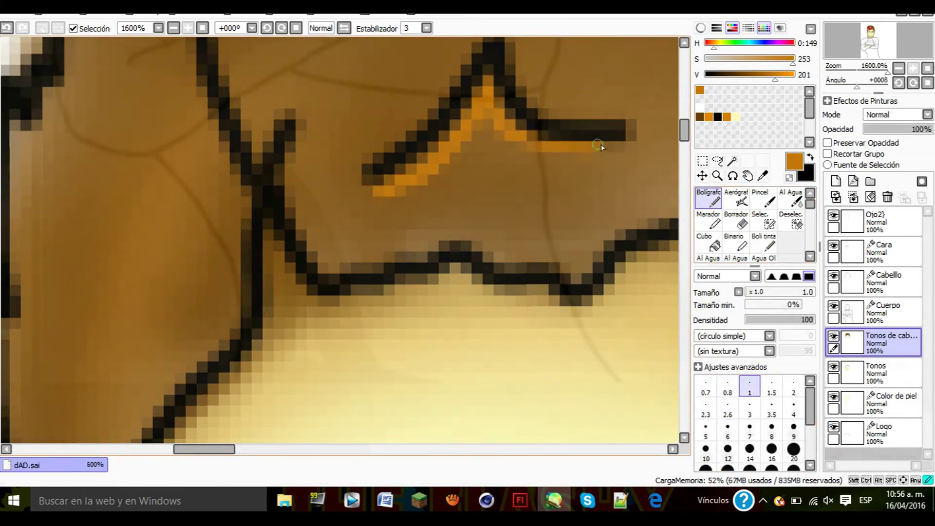
pyautogui.scroll(-3, 593, 143)
pyautogui.scroll(3, 432, 111)
pyautogui.moveTo(464, 237); pyautogui.dragTo(431, 159)
pyautogui.moveTo(430, 104); pyautogui.dragTo(430, 250)
pyautogui.moveTo(423, 291)
pyautogui.mouseDown()
pyautogui.moveTo(444, 250)
pyautogui.moveTo(513, 388)
pyautogui.mouseUp()
# Step: Draw a thin orange highlight under the right strand line of the hair
pyautogui.scroll(-3, 513, 375)
pyautogui.moveTo(249, 449); pyautogui.dragTo(314, 445)
pyautogui.scroll(3, 350, 380)
pyautogui.moveTo(267, 323)
pyautogui.mouseDown()
pyautogui.moveTo(321, 311)
pyautogui.moveTo(427, 371)
pyautogui.moveTo(372, 335)
pyautogui.mouseUp()
# Step: Blur the thin orange highlights along the strand lines with the Desenf. brush, undoing one stroke and repeating the blur
pyautogui.click(810, 256)
pyautogui.click(797, 221)
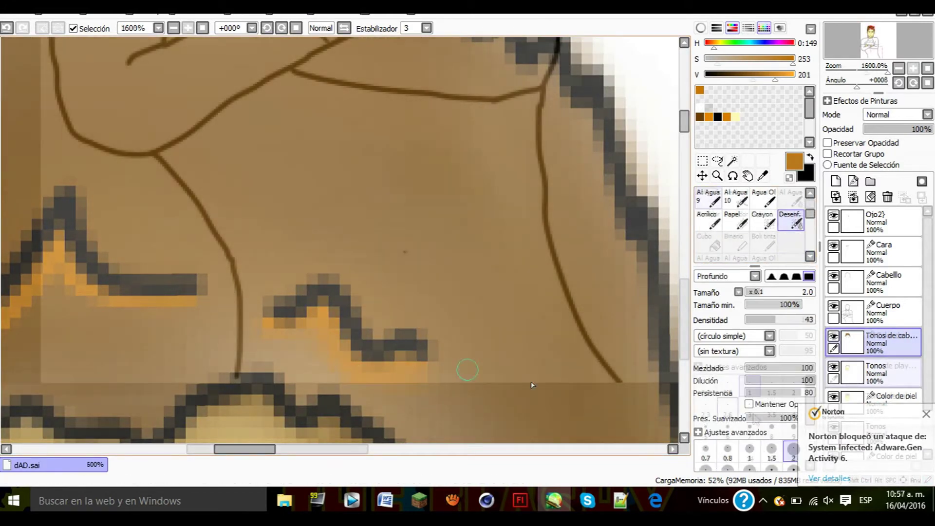
pyautogui.scroll(-3, 485, 336)
pyautogui.moveTo(282, 333)
pyautogui.mouseDown()
pyautogui.moveTo(314, 307)
pyautogui.moveTo(294, 330)
pyautogui.mouseUp()
pyautogui.moveTo(252, 361)
pyautogui.mouseDown()
pyautogui.moveTo(302, 372)
pyautogui.moveTo(389, 321)
pyautogui.mouseUp()
pyautogui.hotkey('ctrl', 'z')
pyautogui.moveTo(251, 386)
pyautogui.mouseDown()
pyautogui.moveTo(250, 258)
pyautogui.moveTo(228, 218)
pyautogui.mouseUp()
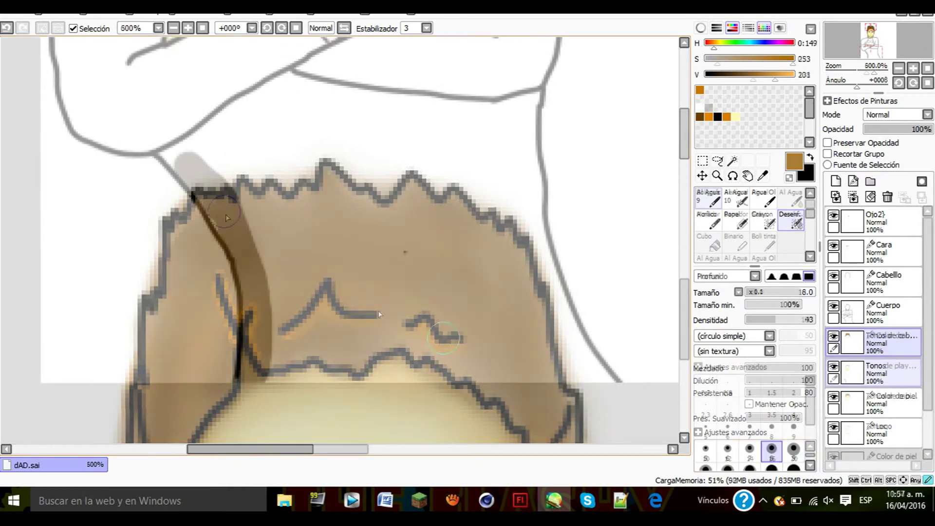
# Step: Paint a grey-brown band on the lower shirt along the undersides of the crossed arms and the left torso outline
pyautogui.moveTo(325, 96); pyautogui.dragTo(511, 111)
pyautogui.scroll(-4, 467, 347)
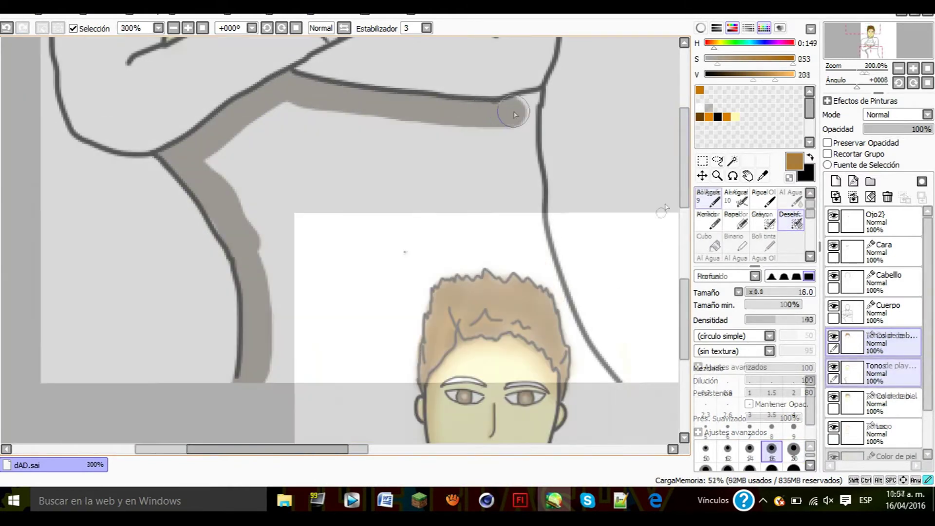
pyautogui.moveTo(684, 165); pyautogui.dragTo(685, 198)
pyautogui.moveTo(529, 105); pyautogui.dragTo(526, 169)
pyautogui.click(708, 198)
pyautogui.click(736, 220)
pyautogui.scroll(2, 531, 116)
pyautogui.moveTo(547, 119); pyautogui.dragTo(537, 112)
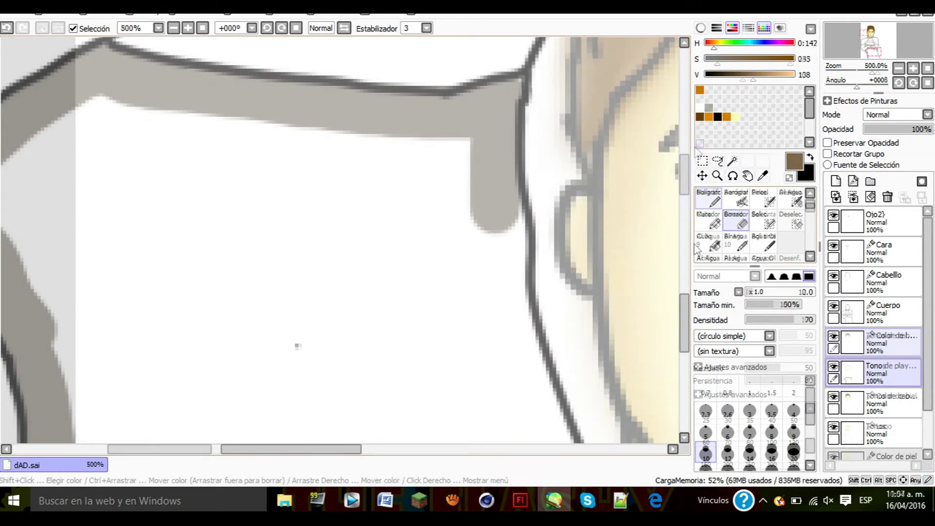
# Step: Fill the rest of the lower shirt grey-brown up to its outlines with the size 16 Bolígrafo
pyautogui.moveTo(386, 209); pyautogui.dragTo(219, 205)
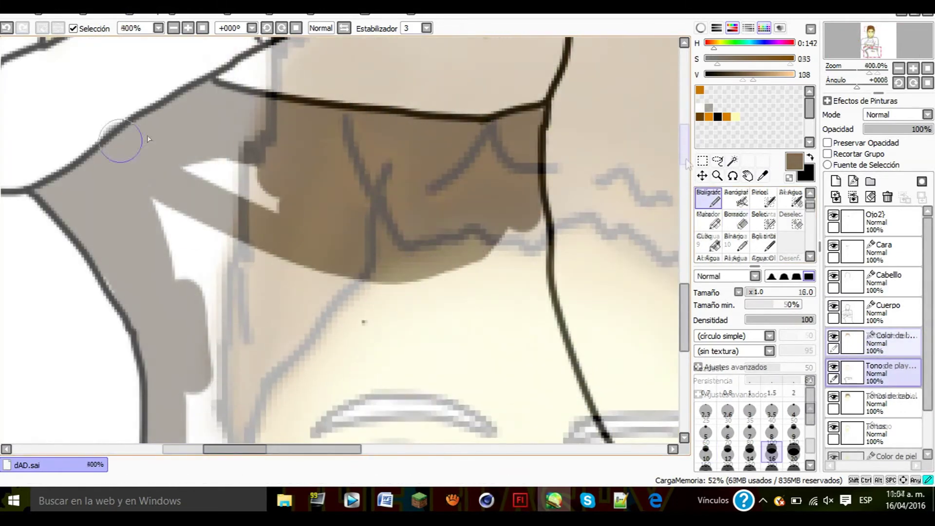
pyautogui.moveTo(492, 209); pyautogui.dragTo(323, 216)
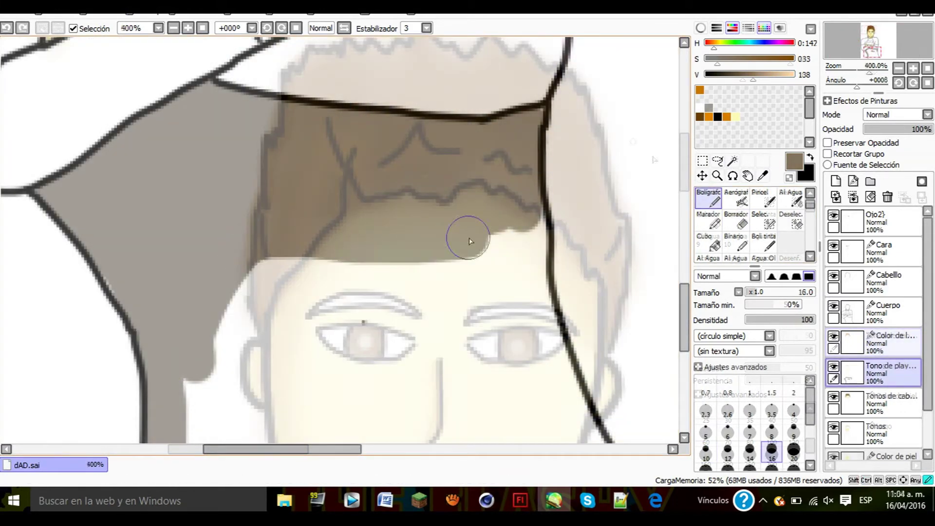
pyautogui.moveTo(389, 156)
pyautogui.mouseDown()
pyautogui.moveTo(385, 315)
pyautogui.moveTo(472, 161)
pyautogui.moveTo(455, 371)
pyautogui.moveTo(619, 312)
pyautogui.mouseUp()
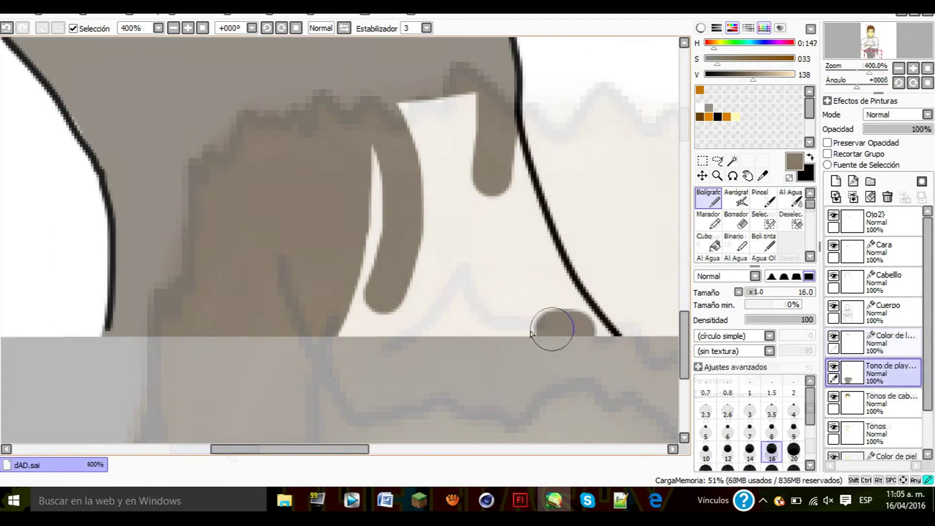
pyautogui.moveTo(531, 332)
pyautogui.mouseDown()
pyautogui.moveTo(390, 77)
pyautogui.moveTo(403, 308)
pyautogui.mouseUp()
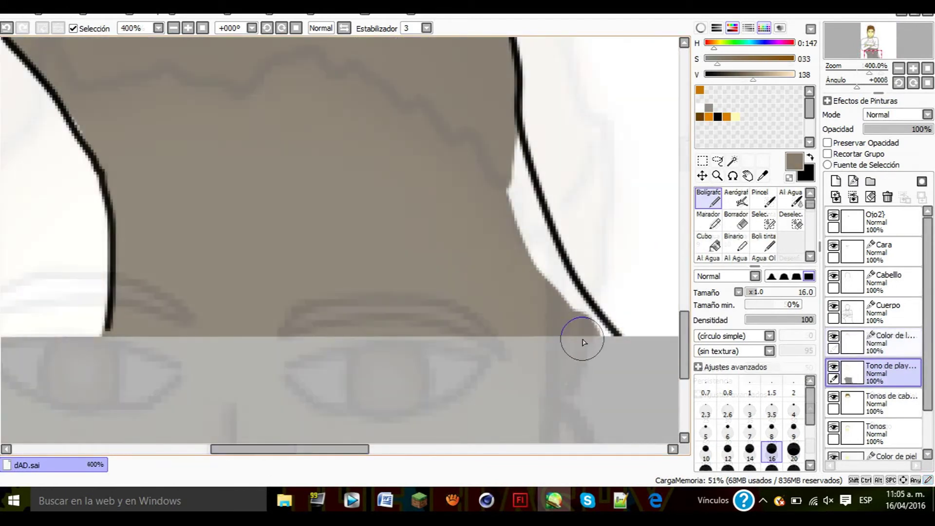
pyautogui.moveTo(580, 338); pyautogui.dragTo(501, 148)
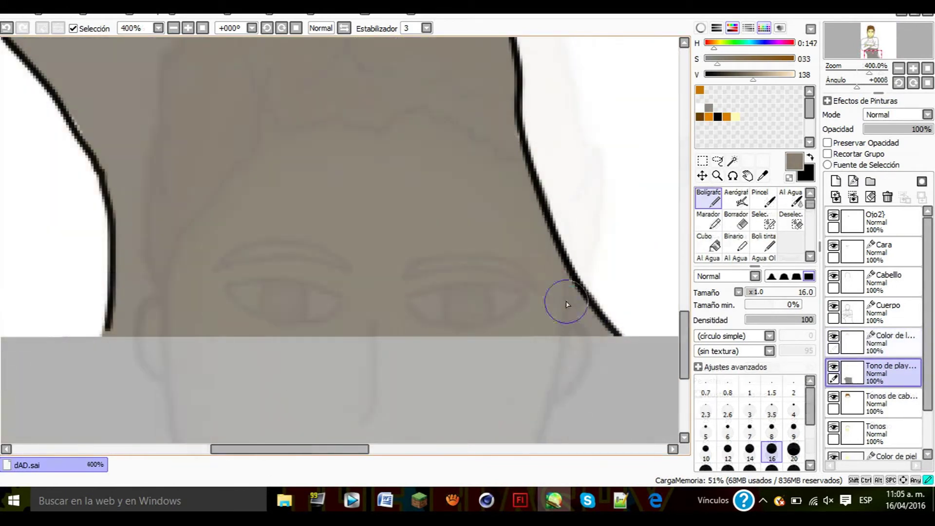
# Step: Paint the left sleeve, left shoulder and upper chest grey-brown up to the collar, undoing one stroke
pyautogui.moveTo(275, 229)
pyautogui.mouseDown()
pyautogui.moveTo(138, 266)
pyautogui.moveTo(120, 345)
pyautogui.moveTo(138, 413)
pyautogui.moveTo(226, 398)
pyautogui.moveTo(240, 276)
pyautogui.mouseUp()
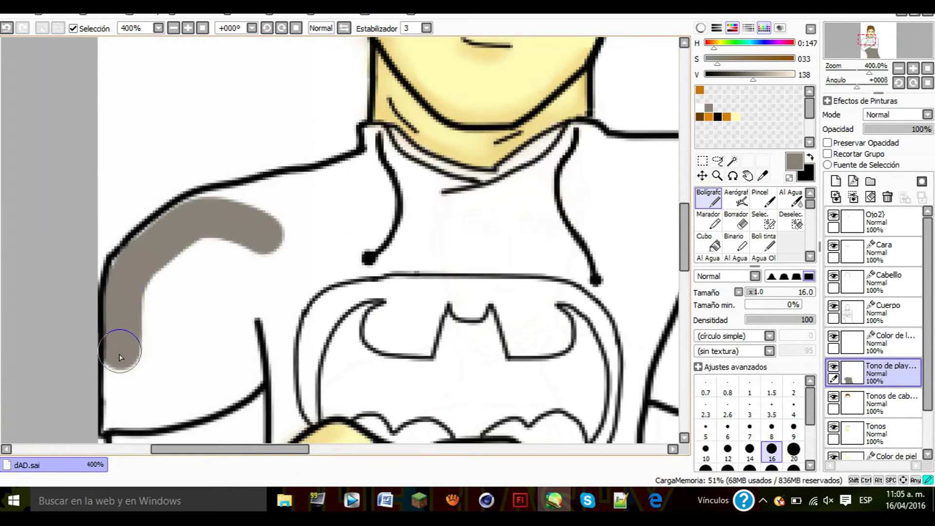
pyautogui.scroll(-3, 686, 265)
pyautogui.moveTo(167, 333)
pyautogui.mouseDown()
pyautogui.moveTo(122, 213)
pyautogui.moveTo(146, 163)
pyautogui.mouseUp()
pyautogui.hotkey('ctrl', 'z')
pyautogui.moveTo(157, 313); pyautogui.dragTo(145, 223)
pyautogui.moveTo(266, 125)
pyautogui.mouseDown()
pyautogui.moveTo(180, 143)
pyautogui.moveTo(278, 164)
pyautogui.moveTo(464, 144)
pyautogui.moveTo(340, 108)
pyautogui.moveTo(383, 79)
pyautogui.mouseUp()
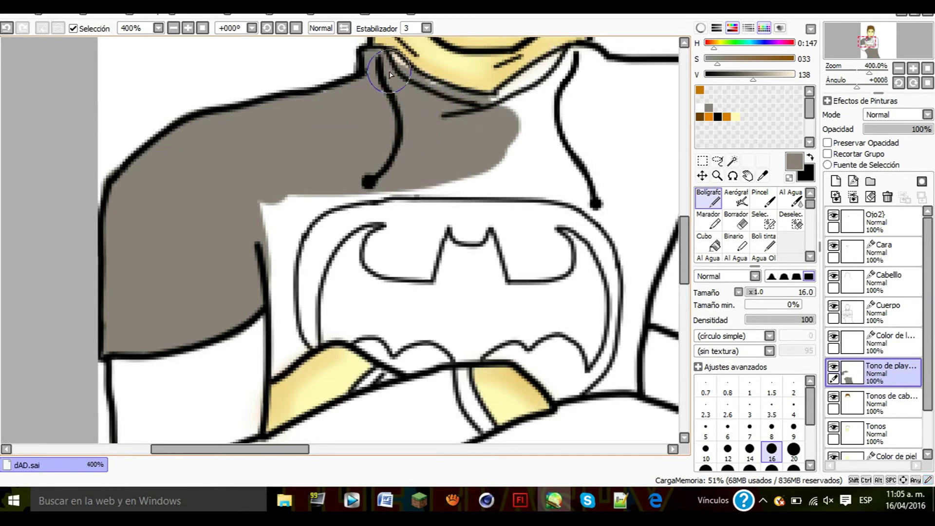
# Step: Continue the grey-brown paint across the upper chest, right shoulder and hem of the right sleeve, undoing one stroke
pyautogui.moveTo(288, 449); pyautogui.dragTo(317, 449)
pyautogui.moveTo(684, 245); pyautogui.dragTo(684, 234)
pyautogui.moveTo(381, 182)
pyautogui.mouseDown()
pyautogui.moveTo(441, 155)
pyautogui.moveTo(591, 161)
pyautogui.moveTo(625, 195)
pyautogui.mouseUp()
pyautogui.scroll(-3, 575, 238)
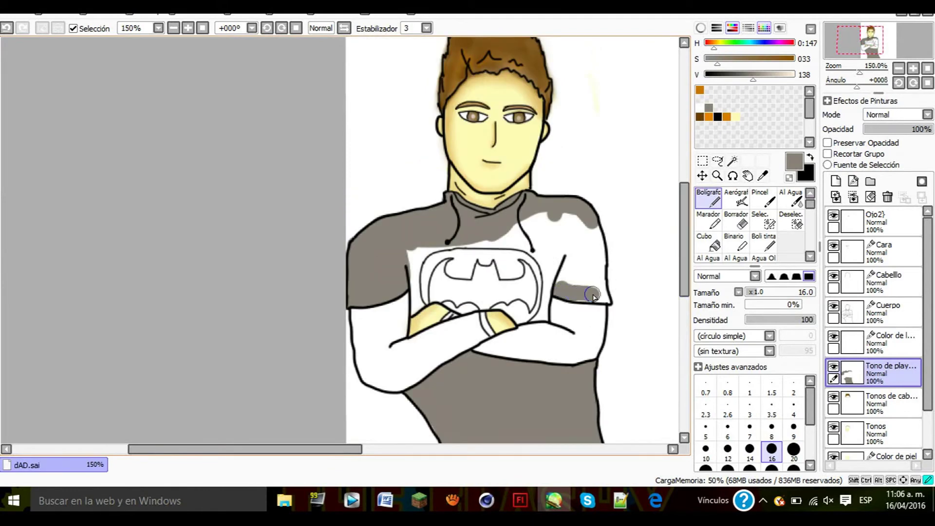
pyautogui.scroll(4, 593, 294)
pyautogui.moveTo(577, 286); pyautogui.dragTo(642, 303)
pyautogui.moveTo(586, 275)
pyautogui.mouseDown()
pyautogui.moveTo(515, 245)
pyautogui.moveTo(444, 292)
pyautogui.moveTo(494, 119)
pyautogui.moveTo(619, 257)
pyautogui.moveTo(590, 202)
pyautogui.mouseUp()
pyautogui.hotkey('ctrl', 'z')
# Step: Move the Logo layer above the Tono de play... layer and fill the right sleeve and upper chest grey-brown
pyautogui.scroll(-2, 916, 377)
pyautogui.moveTo(894, 438); pyautogui.dragTo(892, 309)
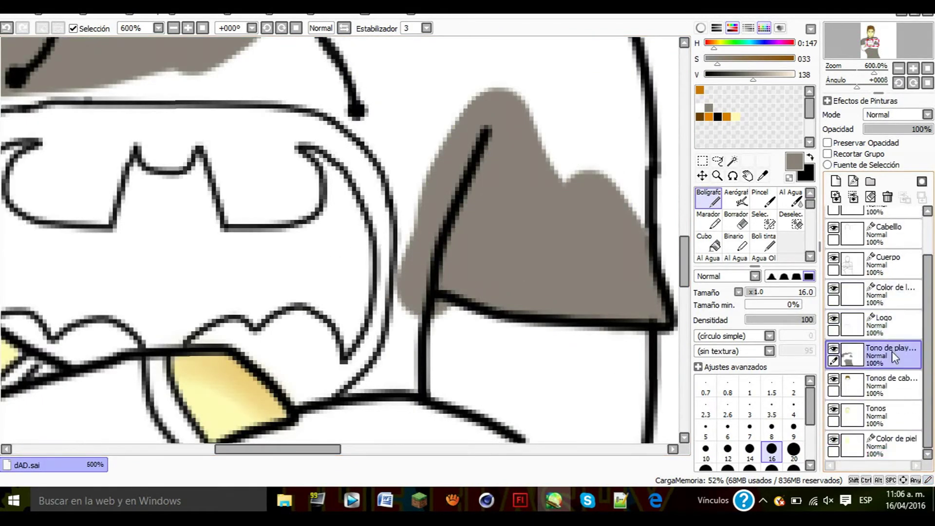
pyautogui.moveTo(447, 269); pyautogui.dragTo(396, 175)
pyautogui.hotkey('ctrl', 'z')
pyautogui.moveTo(685, 260); pyautogui.dragTo(684, 231)
pyautogui.moveTo(483, 205)
pyautogui.mouseDown()
pyautogui.moveTo(547, 343)
pyautogui.moveTo(595, 235)
pyautogui.moveTo(622, 423)
pyautogui.mouseUp()
pyautogui.scroll(-3, 446, 244)
pyautogui.scroll(3, 272, 319)
pyautogui.moveTo(243, 196)
pyautogui.mouseDown()
pyautogui.moveTo(282, 173)
pyautogui.moveTo(425, 139)
pyautogui.moveTo(560, 145)
pyautogui.mouseUp()
pyautogui.scroll(-3, 503, 202)
pyautogui.scroll(2, 424, 340)
# Step: Fill the remaining narrow shirt gaps around the bat logo and beside the arms with the size 6 Bolígrafo
pyautogui.moveTo(460, 292)
pyautogui.mouseDown()
pyautogui.moveTo(320, 162)
pyautogui.moveTo(334, 136)
pyautogui.moveTo(468, 127)
pyautogui.mouseUp()
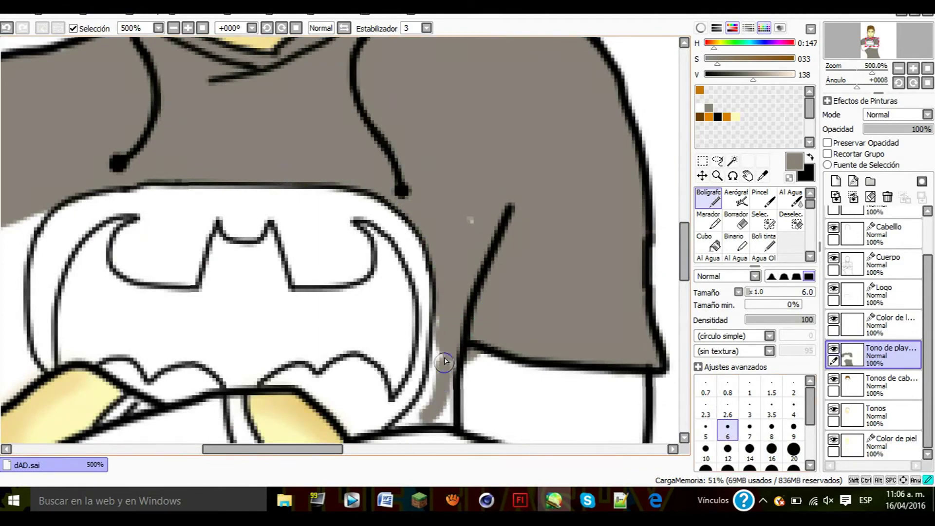
pyautogui.moveTo(444, 362); pyautogui.dragTo(447, 372)
pyautogui.scroll(4, 457, 390)
pyautogui.scroll(-5, 536, 321)
pyautogui.moveTo(359, 265)
pyautogui.mouseDown()
pyautogui.moveTo(373, 239)
pyautogui.moveTo(433, 246)
pyautogui.moveTo(384, 195)
pyautogui.mouseUp()
pyautogui.scroll(-8, 400, 186)
pyautogui.moveTo(324, 452); pyautogui.dragTo(299, 452)
pyautogui.scroll(6, 313, 124)
pyautogui.moveTo(343, 59)
pyautogui.mouseDown()
pyautogui.moveTo(371, 49)
pyautogui.moveTo(305, 308)
pyautogui.moveTo(292, 113)
pyautogui.moveTo(328, 90)
pyautogui.mouseUp()
pyautogui.scroll(-9, 297, 152)
pyautogui.moveTo(684, 285); pyautogui.dragTo(684, 255)
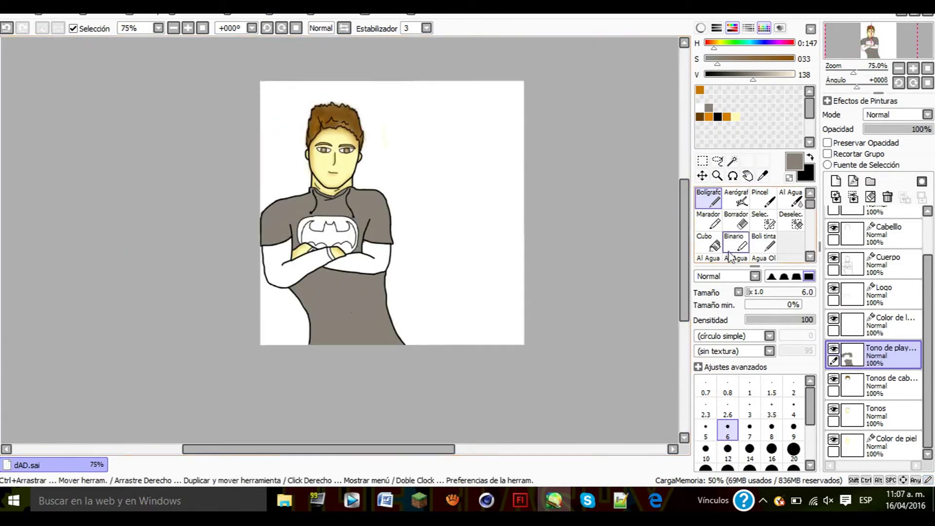
# Step: Shade the edges of the lower shirt and the area under the arms in black with the size 14 Al Agua brush
pyautogui.click(785, 200)
pyautogui.scroll(2, 375, 311)
pyautogui.moveTo(684, 310); pyautogui.dragTo(684, 336)
pyautogui.scroll(3, 306, 296)
pyautogui.moveTo(124, 306)
pyautogui.mouseDown()
pyautogui.moveTo(128, 180)
pyautogui.moveTo(106, 114)
pyautogui.moveTo(131, 204)
pyautogui.moveTo(120, 324)
pyautogui.moveTo(109, 123)
pyautogui.mouseUp()
pyautogui.moveTo(225, 451); pyautogui.dragTo(205, 451)
pyautogui.moveTo(684, 348); pyautogui.dragTo(685, 318)
pyautogui.moveTo(191, 286)
pyautogui.mouseDown()
pyautogui.moveTo(104, 186)
pyautogui.moveTo(261, 87)
pyautogui.moveTo(546, 125)
pyautogui.moveTo(601, 102)
pyautogui.mouseUp()
pyautogui.scroll(-3, 475, 386)
pyautogui.hscroll(3, 475, 386)
pyautogui.moveTo(462, 341)
pyautogui.mouseDown()
pyautogui.moveTo(428, 240)
pyautogui.moveTo(501, 373)
pyautogui.mouseUp()
pyautogui.moveTo(684, 361); pyautogui.dragTo(684, 339)
pyautogui.moveTo(416, 361); pyautogui.dragTo(404, 150)
pyautogui.scroll(-5, 319, 243)
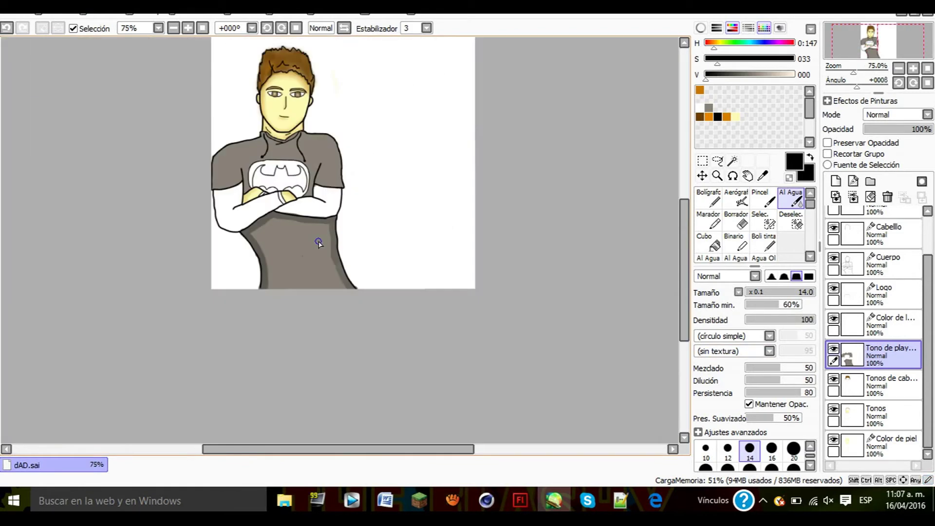
# Step: Blur the dark edge shading of the lower shirt with the size 14 Desenf. brush
pyautogui.scroll(-5, 793, 233)
pyautogui.click(791, 199)
pyautogui.scroll(3, 361, 266)
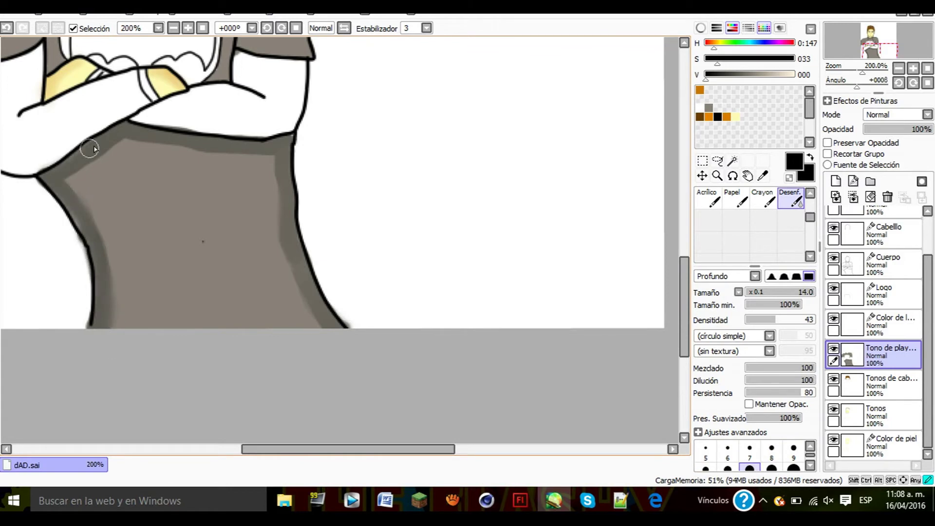
pyautogui.scroll(5, 772, 215)
# Step: Erase stray shading along the undersides of the arms with the size 10 Borrador, undoing one stroke
pyautogui.click(736, 199)
pyautogui.scroll(3, 159, 110)
pyautogui.moveTo(151, 135); pyautogui.dragTo(517, 142)
pyautogui.hotkey('ctrl', '-')
pyautogui.hotkey('ctrl', '-')
pyautogui.hotkey('ctrl', '-')
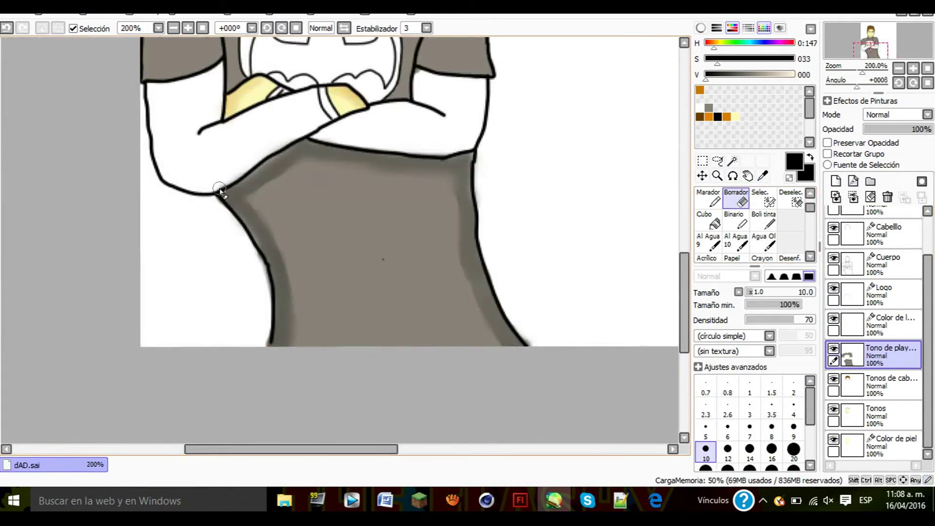
pyautogui.hotkey('ctrl', '-')
pyautogui.scroll(1, 388, 241)
pyautogui.moveTo(274, 164); pyautogui.dragTo(361, 252)
pyautogui.hotkey('ctrl', 'z')
pyautogui.scroll(-1, 793, 219)
pyautogui.scroll(-1, 793, 219)
# Step: Darken the lower shirt's side edges and the edge under the arms with black size 7 Crayon strokes
pyautogui.click(762, 221)
pyautogui.hotkey('ctrl', '+')
pyautogui.hotkey('ctrl', '+')
pyautogui.hotkey('ctrl', '+')
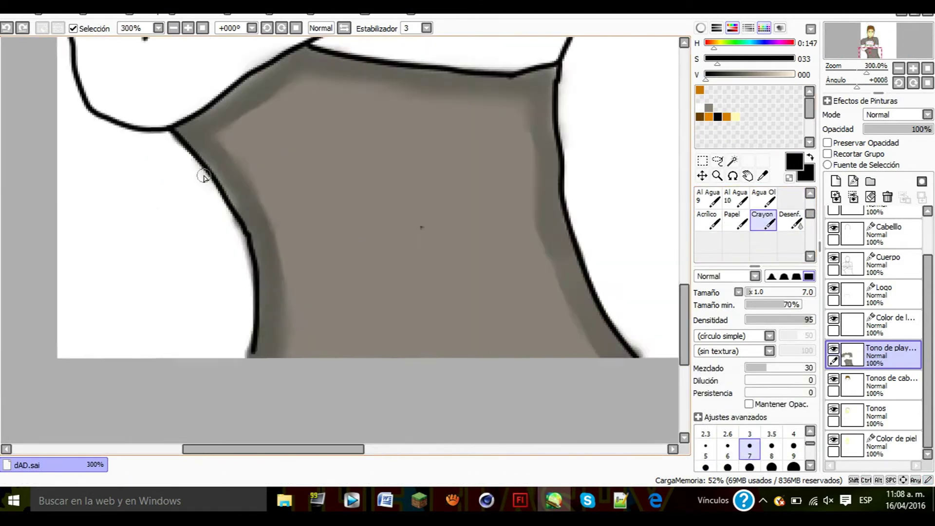
pyautogui.moveTo(684, 349); pyautogui.dragTo(683, 357)
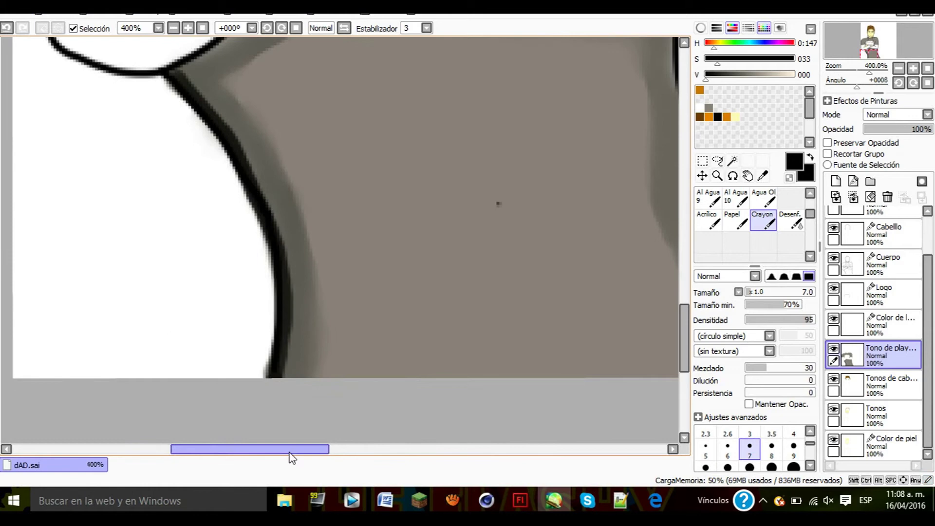
pyautogui.moveTo(291, 450); pyautogui.dragTo(360, 450)
pyautogui.scroll(1, 451, 398)
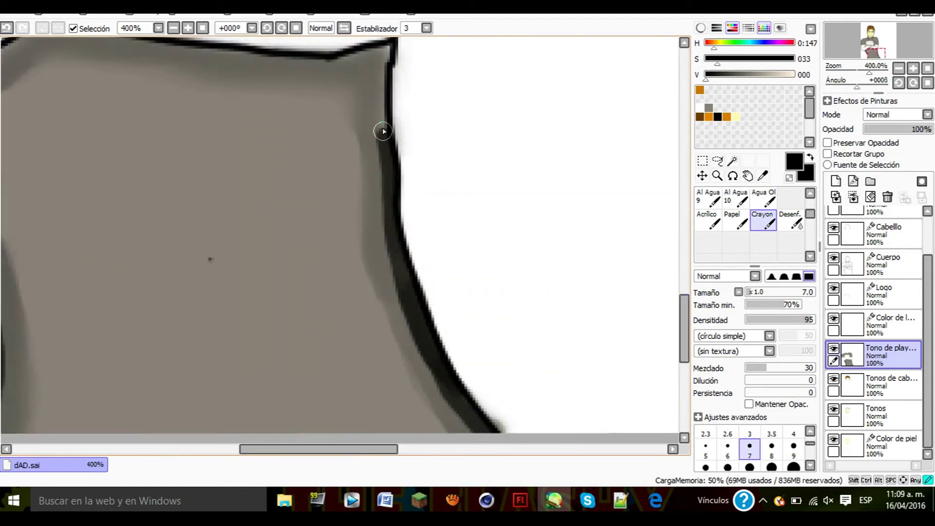
pyautogui.moveTo(345, 59); pyautogui.dragTo(380, 58)
pyautogui.moveTo(343, 449); pyautogui.dragTo(291, 449)
pyautogui.moveTo(683, 323); pyautogui.dragTo(684, 299)
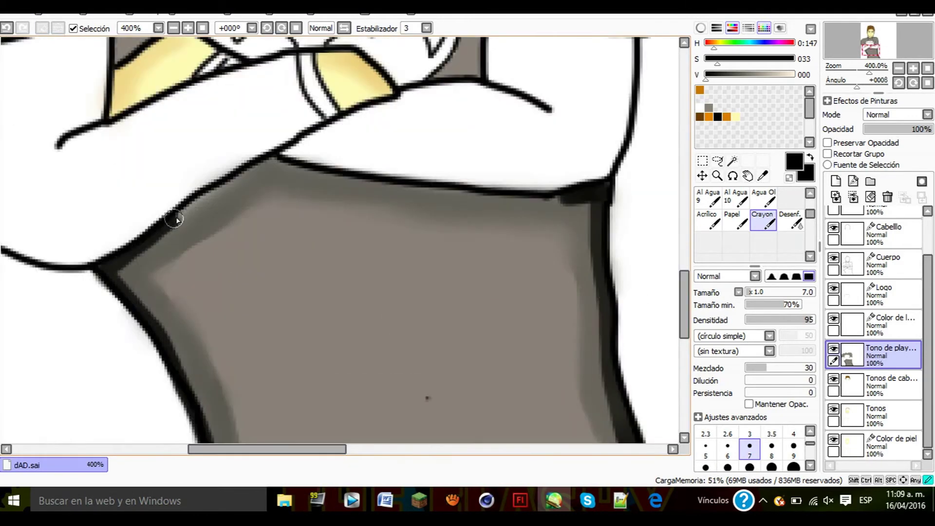
pyautogui.moveTo(350, 177); pyautogui.dragTo(539, 196)
# Step: Blur the black Crayon strokes around the lower shirt with the size 14 Desenf. brush
pyautogui.scroll(-5, 554, 203)
pyautogui.click(791, 220)
pyautogui.scroll(5, 470, 284)
pyautogui.moveTo(471, 308)
pyautogui.mouseDown()
pyautogui.moveTo(434, 67)
pyautogui.moveTo(469, 263)
pyautogui.mouseUp()
pyautogui.moveTo(684, 348); pyautogui.dragTo(684, 318)
pyautogui.moveTo(457, 338)
pyautogui.mouseDown()
pyautogui.moveTo(438, 110)
pyautogui.moveTo(626, 103)
pyautogui.mouseUp()
pyautogui.moveTo(209, 449); pyautogui.dragTo(279, 449)
pyautogui.moveTo(319, 101); pyautogui.dragTo(584, 117)
pyautogui.scroll(-4, 653, 378)
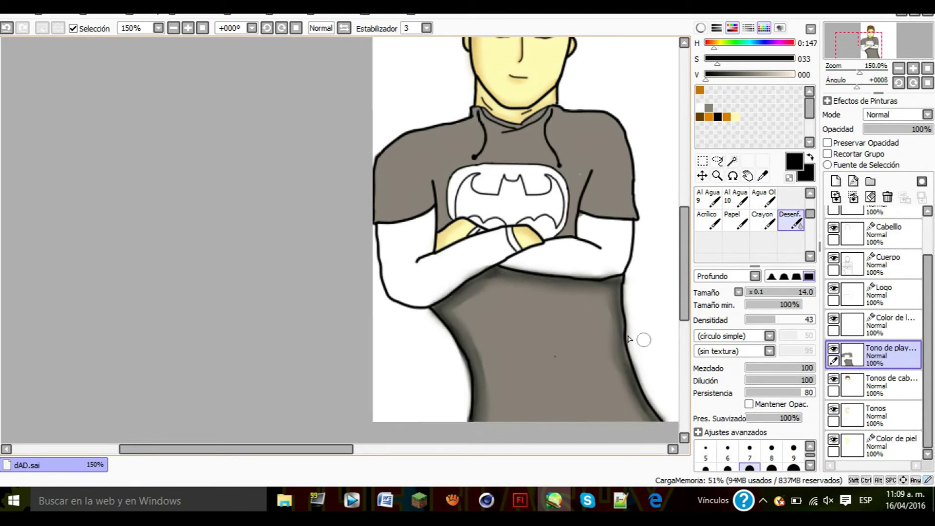
pyautogui.scroll(-2, 665, 360)
pyautogui.scroll(3, 573, 298)
# Step: Erase the blurred shading that spills outside the lower shirt's outline with the size 10 Borrador
pyautogui.press('e')
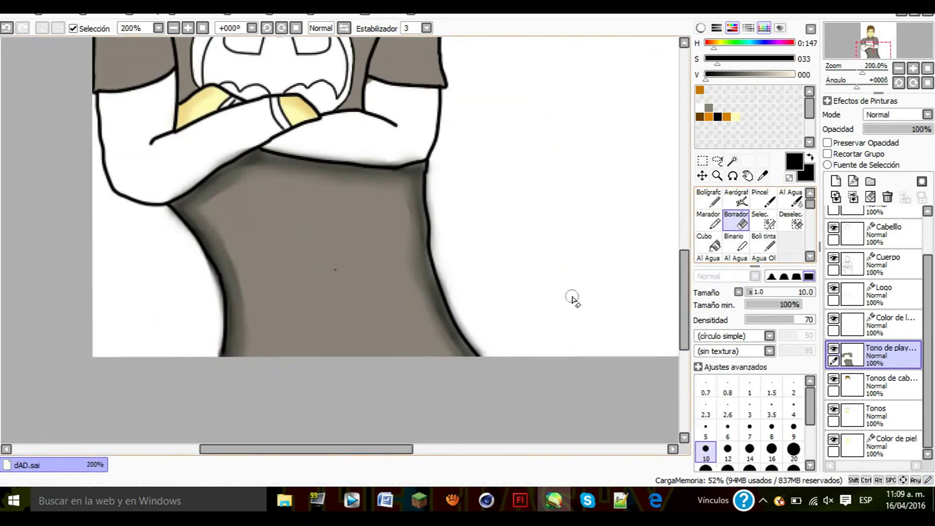
pyautogui.scroll(3, 244, 197)
pyautogui.moveTo(686, 347); pyautogui.dragTo(686, 362)
pyautogui.moveTo(379, 351); pyautogui.dragTo(286, 244)
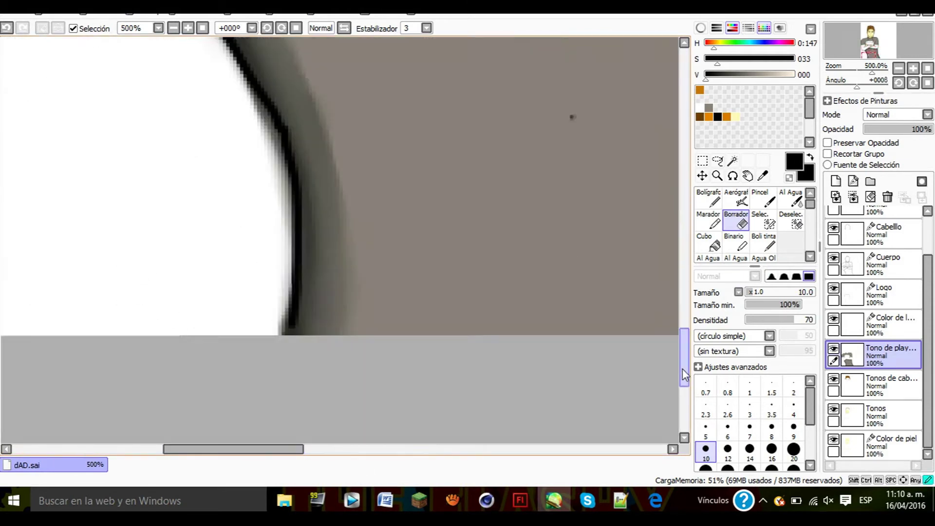
pyautogui.moveTo(683, 374); pyautogui.dragTo(683, 376)
pyautogui.moveTo(684, 340); pyautogui.dragTo(683, 318)
pyautogui.moveTo(281, 354); pyautogui.dragTo(221, 225)
# Step: Shade the left shoulder, the gaps beside the logo and the right sleeve edge with the black size 7 Crayon
pyautogui.scroll(-6, 251, 265)
pyautogui.moveTo(684, 286); pyautogui.dragTo(684, 261)
pyautogui.scroll(2, 290, 243)
pyautogui.scroll(3, 408, 207)
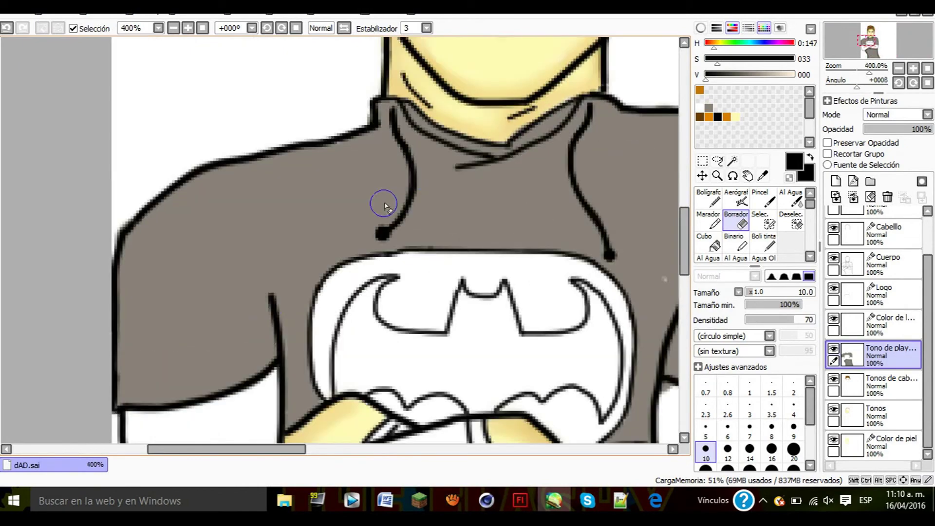
pyautogui.scroll(-2, 727, 256)
pyautogui.click(763, 243)
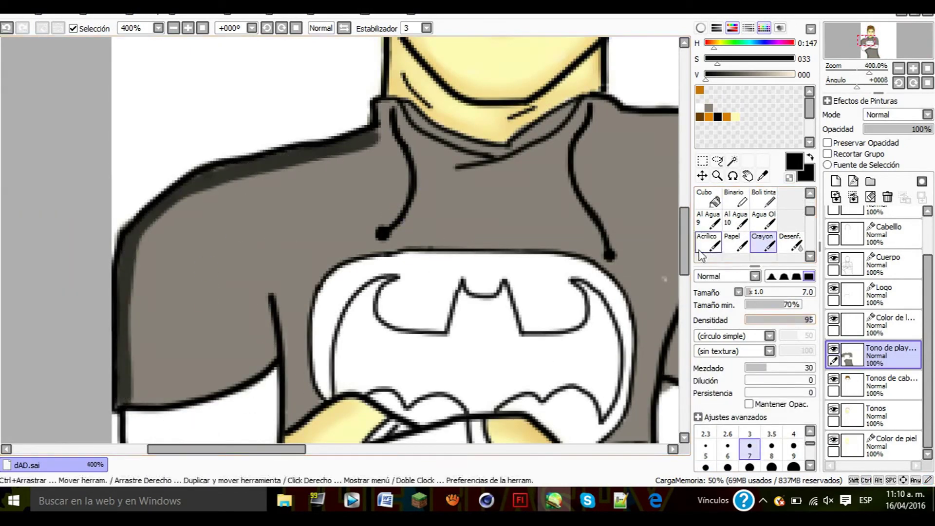
pyautogui.scroll(3, 250, 400)
pyautogui.moveTo(277, 265)
pyautogui.mouseDown()
pyautogui.moveTo(334, 215)
pyautogui.moveTo(275, 227)
pyautogui.moveTo(355, 232)
pyautogui.moveTo(327, 218)
pyautogui.mouseUp()
pyautogui.scroll(-2, 393, 293)
pyautogui.moveTo(220, 450); pyautogui.dragTo(346, 450)
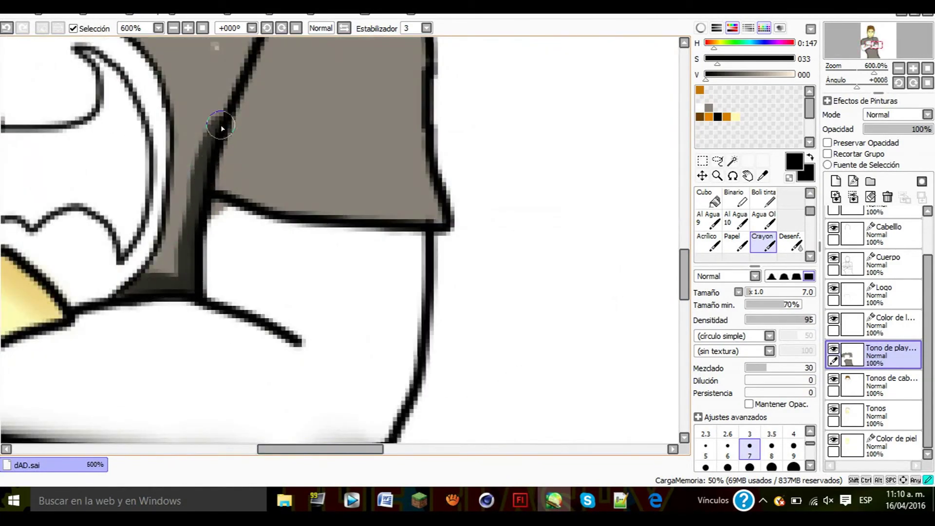
pyautogui.moveTo(414, 149); pyautogui.dragTo(423, 68)
# Step: Add black Crayon shading along the upper shirt outline, the collar and the start of the right shoulder
pyautogui.scroll(-5, 419, 109)
pyautogui.moveTo(311, 450); pyautogui.dragTo(267, 449)
pyautogui.moveTo(681, 319); pyautogui.dragTo(682, 284)
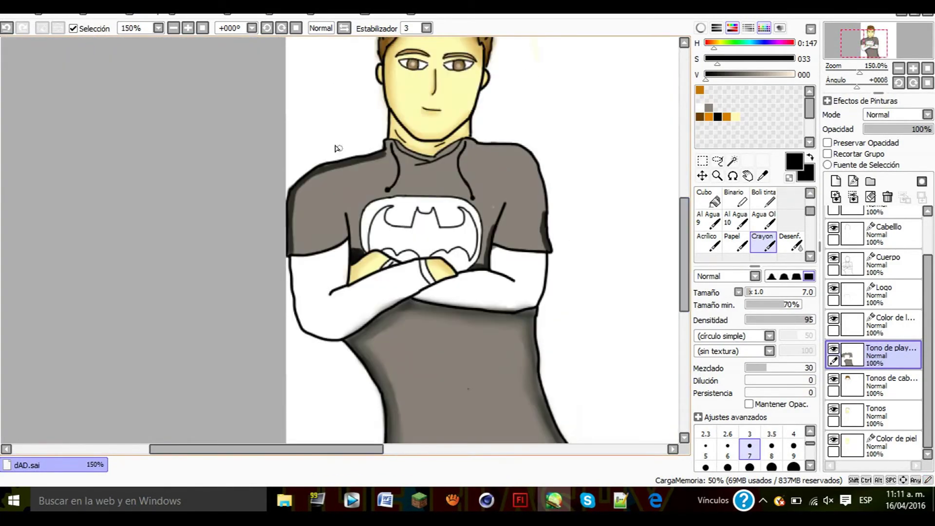
pyautogui.scroll(4, 331, 148)
pyautogui.moveTo(197, 434); pyautogui.dragTo(460, 136)
pyautogui.moveTo(244, 459); pyautogui.dragTo(276, 459)
pyautogui.moveTo(529, 138); pyautogui.dragTo(575, 156)
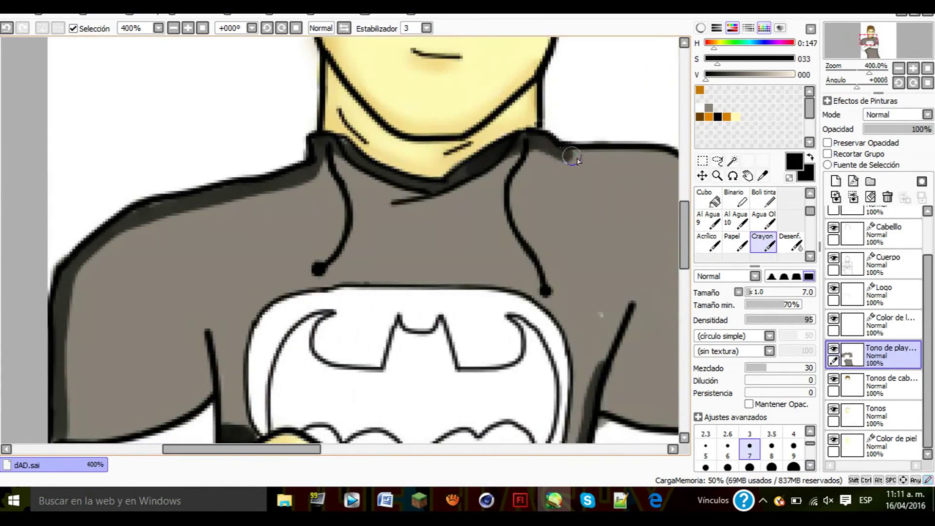
# Step: Blur the black shading on the shoulders, collar and sleeves with the size 14 Desenf. brush
pyautogui.scroll(-4, 579, 182)
pyautogui.click(791, 242)
pyautogui.scroll(4, 424, 275)
pyautogui.moveTo(492, 298); pyautogui.dragTo(468, 316)
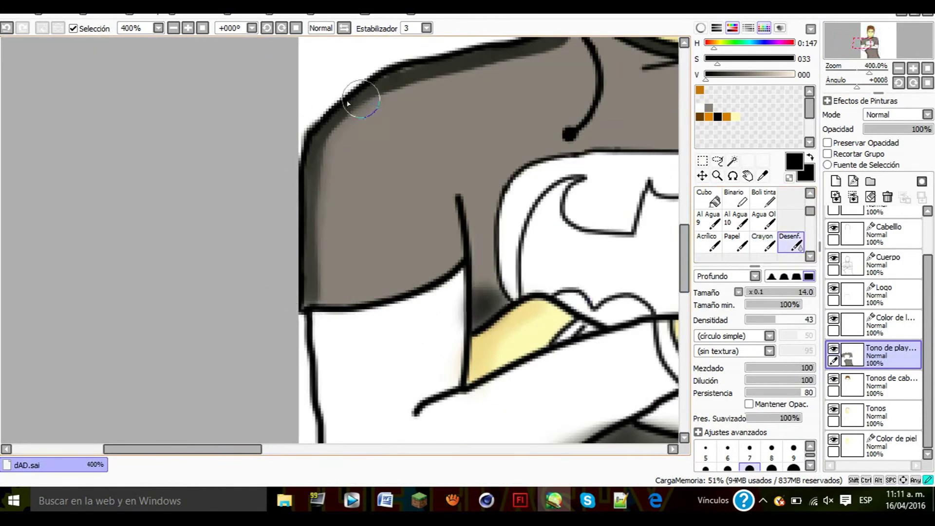
pyautogui.scroll(-3, 456, 189)
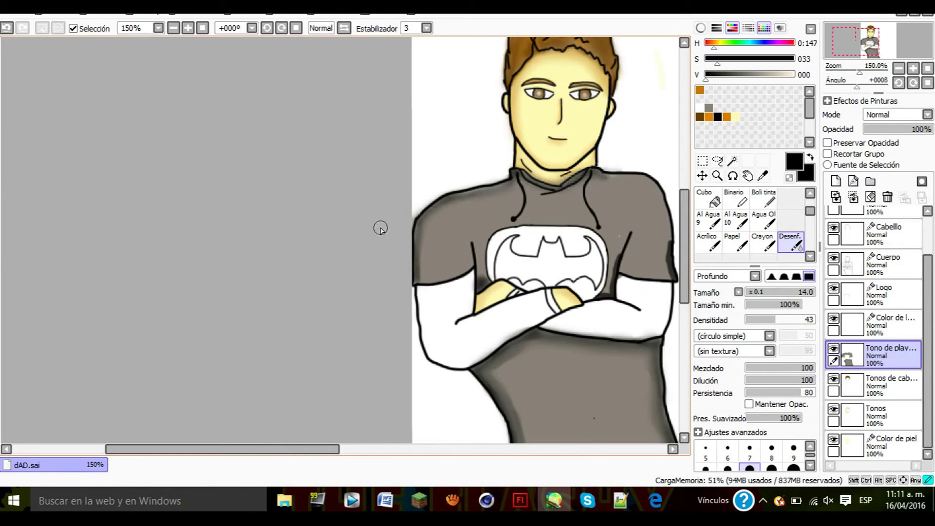
pyautogui.scroll(-2, 469, 312)
pyautogui.scroll(4, 411, 273)
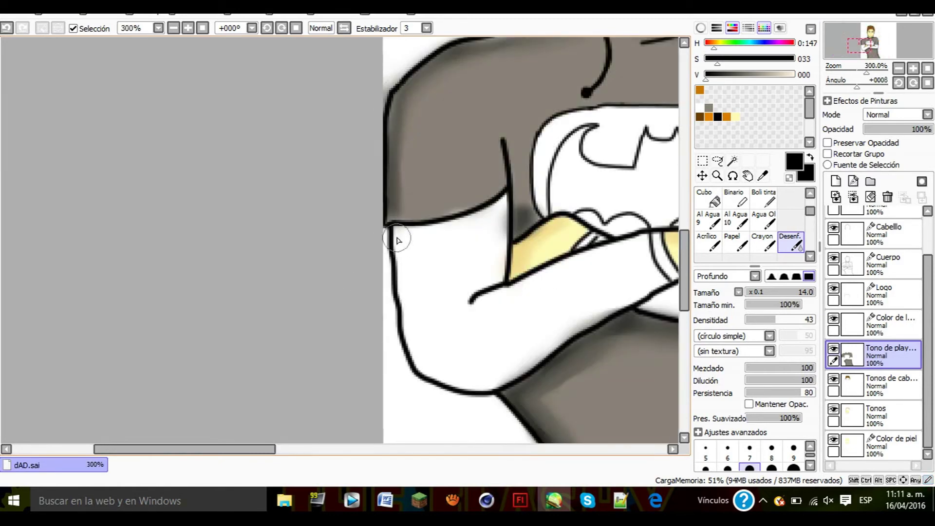
# Step: Darken the left shoulder's outer edge with a black Crayon stroke and blur it with the Desenf. brush
pyautogui.click(764, 242)
pyautogui.moveTo(395, 114); pyautogui.dragTo(393, 127)
pyautogui.click(791, 242)
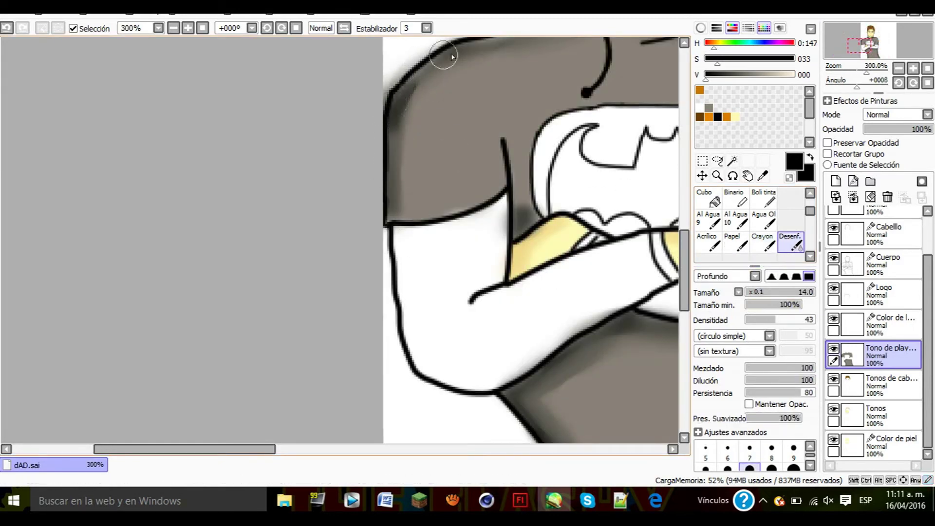
pyautogui.scroll(-3, 438, 73)
pyautogui.scroll(3, 440, 87)
pyautogui.scroll(-4, 453, 122)
# Step: Add one more black Crayon stroke to the upper shirt and soften it with the Desenf. brush
pyautogui.scroll(-4, 578, 163)
pyautogui.scroll(10, 590, 163)
pyautogui.click(756, 248)
pyautogui.moveTo(586, 218)
pyautogui.mouseDown()
pyautogui.moveTo(486, 277)
pyautogui.moveTo(669, 202)
pyautogui.moveTo(490, 282)
pyautogui.moveTo(638, 219)
pyautogui.mouseUp()
pyautogui.click(791, 242)
pyautogui.scroll(-5, 557, 258)
pyautogui.scroll(5, 585, 278)
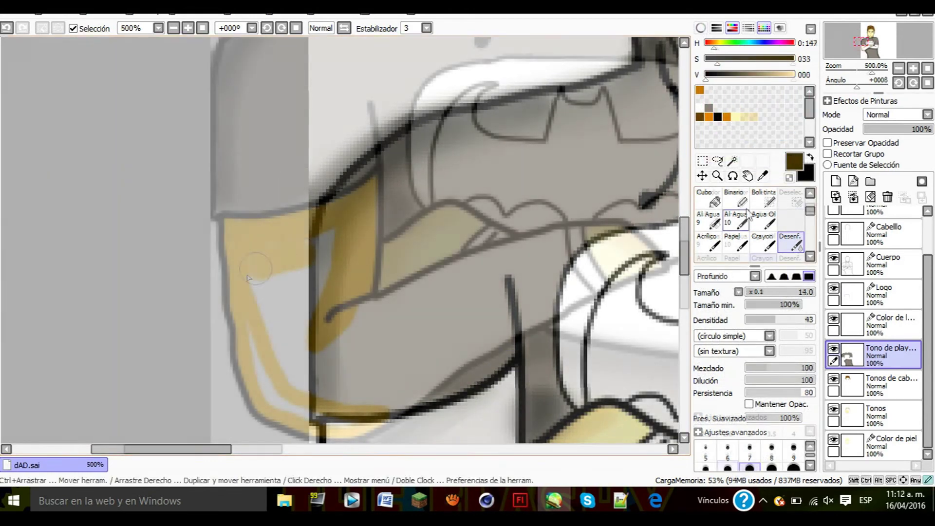
# Step: Paint the long undersleeve of the left arm yellow-orange from the elbow to the cuff
pyautogui.scroll(1, 763, 200)
pyautogui.click(735, 198)
pyautogui.moveTo(392, 115); pyautogui.dragTo(316, 188)
pyautogui.moveTo(317, 188); pyautogui.dragTo(395, 117)
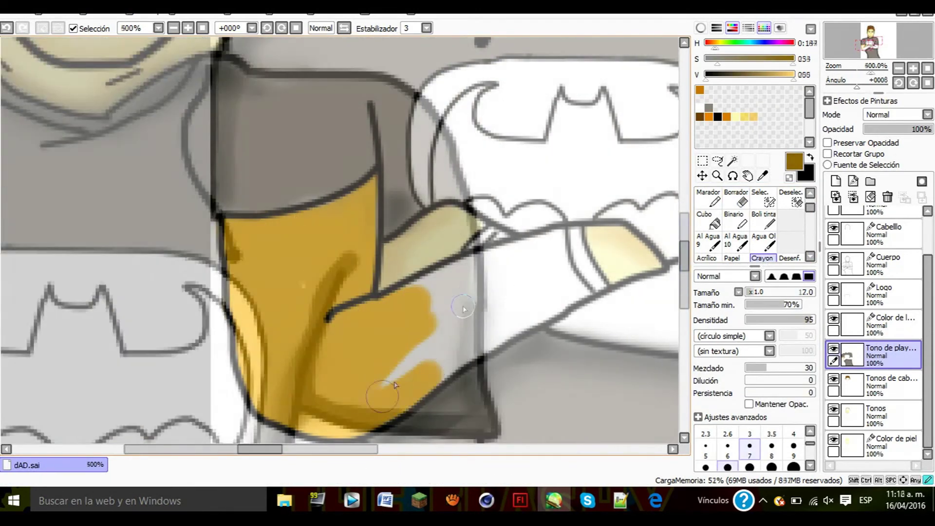
pyautogui.moveTo(453, 346)
pyautogui.mouseDown()
pyautogui.moveTo(433, 378)
pyautogui.moveTo(574, 263)
pyautogui.moveTo(539, 267)
pyautogui.mouseUp()
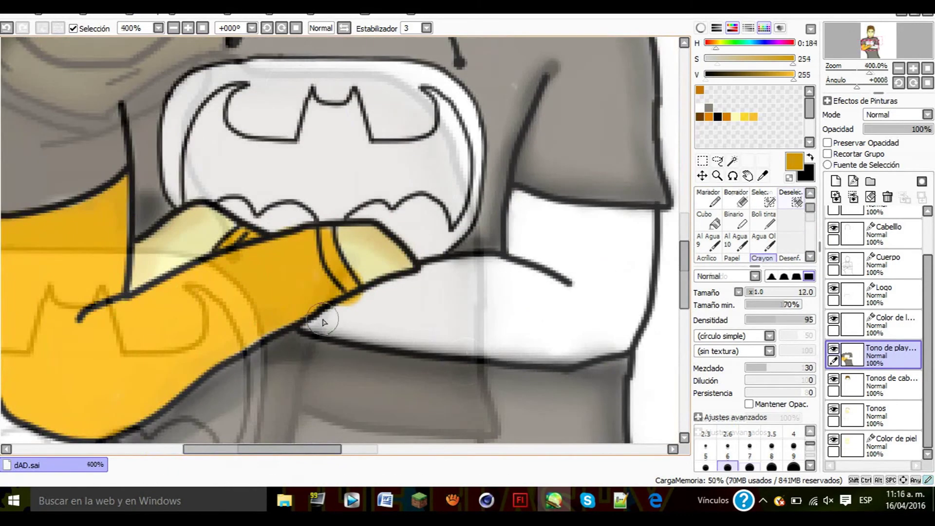
# Step: Paint the right arm's undersleeve yellow-orange with the Crayon brush and soften its edges with the size 14 Desenf. brush
pyautogui.moveTo(324, 320)
pyautogui.mouseDown()
pyautogui.moveTo(585, 353)
pyautogui.moveTo(633, 248)
pyautogui.moveTo(539, 215)
pyautogui.mouseUp()
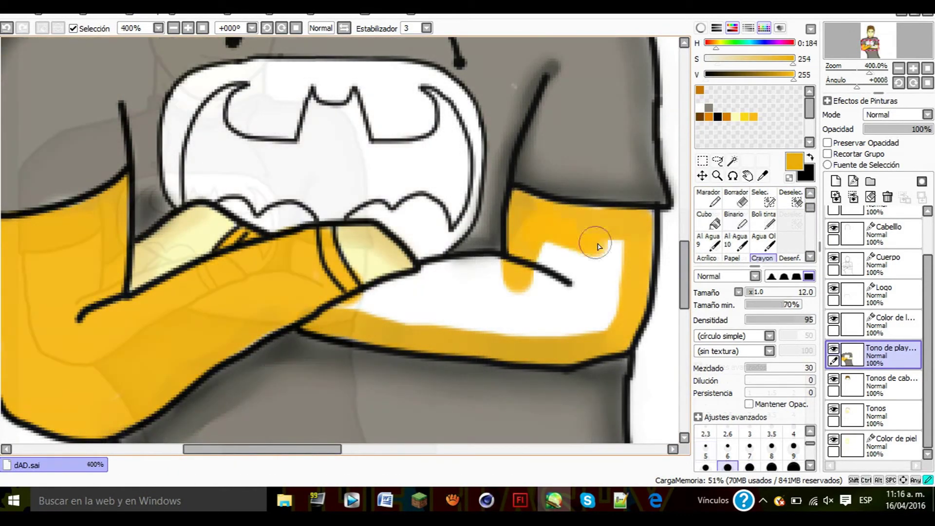
pyautogui.moveTo(597, 244)
pyautogui.mouseDown()
pyautogui.moveTo(507, 334)
pyautogui.moveTo(428, 272)
pyautogui.moveTo(524, 320)
pyautogui.moveTo(546, 292)
pyautogui.mouseUp()
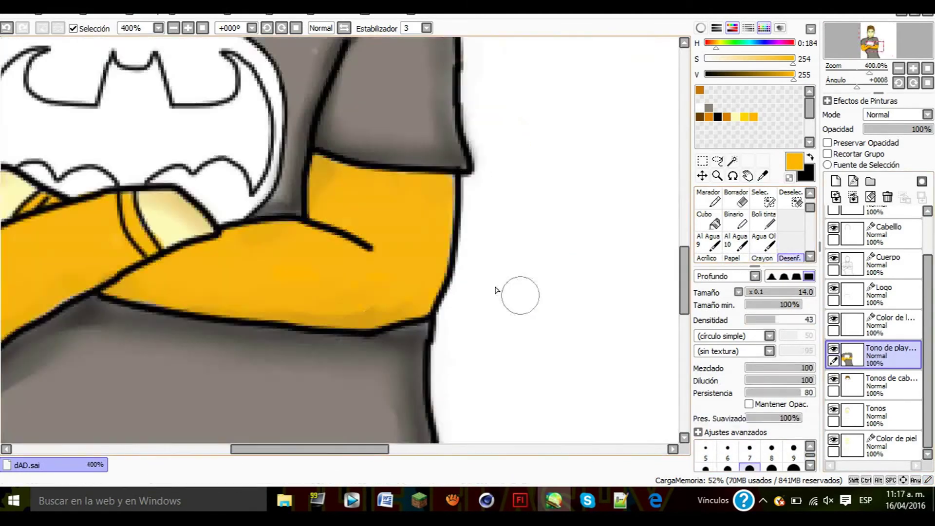
pyautogui.scroll(1, 495, 290)
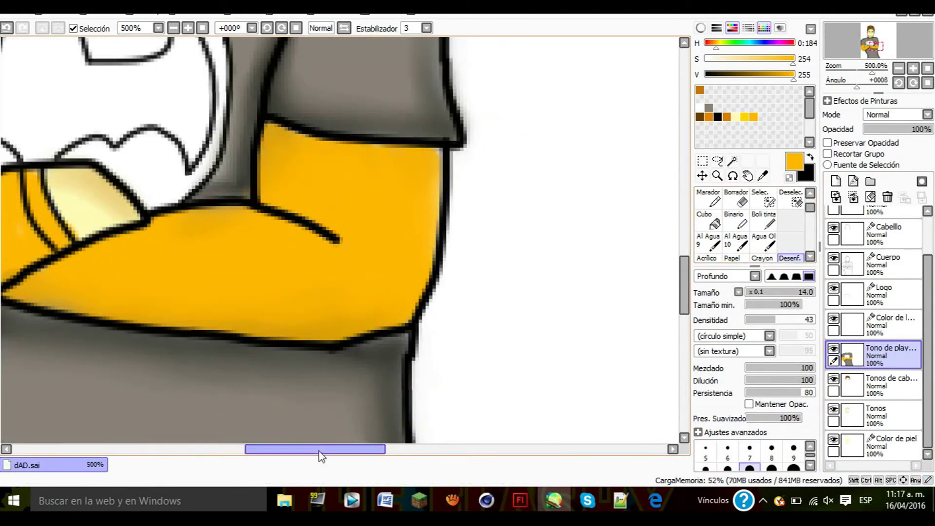
pyautogui.moveTo(319, 456); pyautogui.dragTo(238, 456)
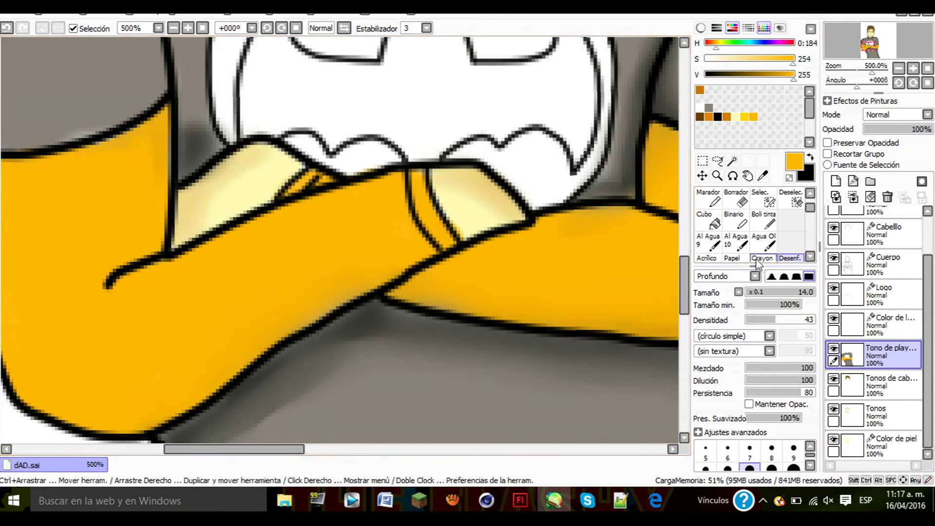
# Step: Shade the cuff bands orange with the size 10 Al Agua brush and blend them with the size 14 Desenf. brush
pyautogui.scroll(1, 782, 200)
pyautogui.click(790, 197)
pyautogui.scroll(2, 419, 185)
pyautogui.hotkey('ctrl', 'z')
pyautogui.click(726, 117)
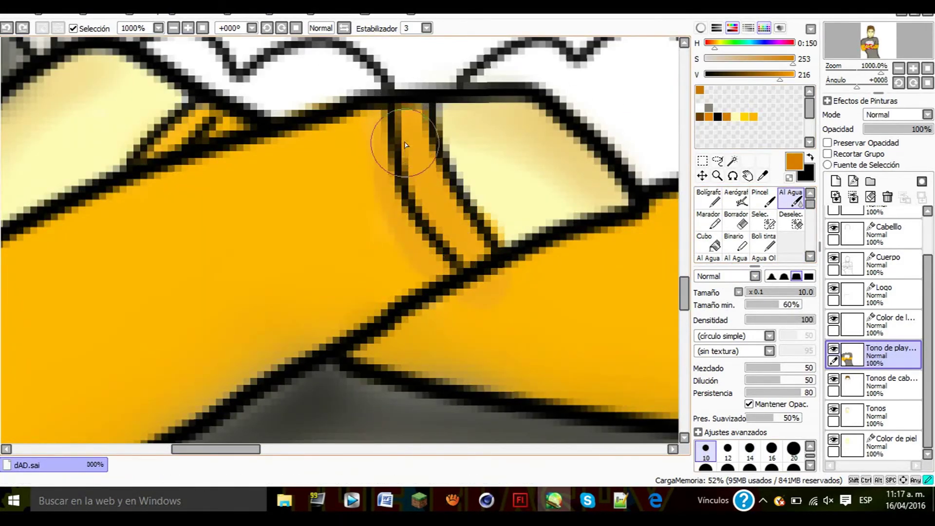
pyautogui.scroll(1, 407, 148)
pyautogui.scroll(-2, 760, 224)
pyautogui.click(790, 242)
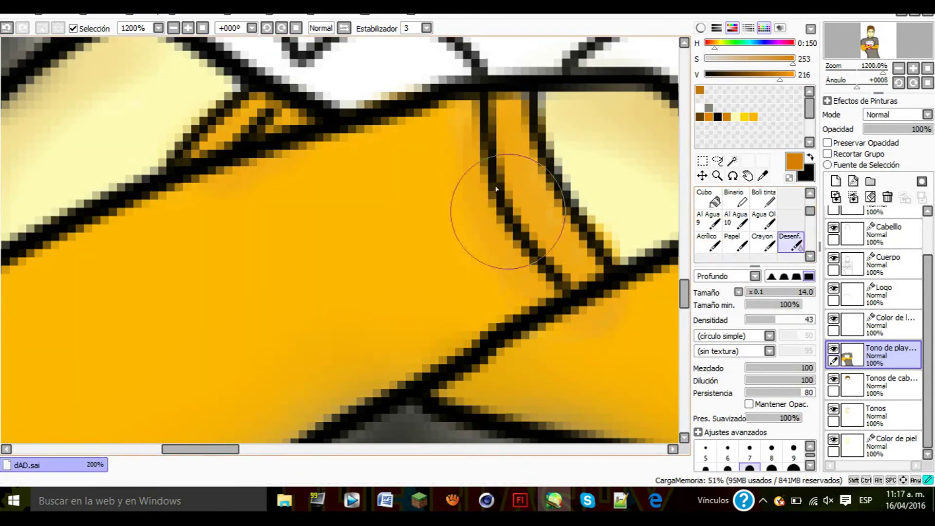
# Step: Darken the yellow-orange to brightness 204, shade the undersleeves' edges with the size 10 Al Agua brush, and blur with Desenf. at size 6
pyautogui.scroll(-9, 410, 316)
pyautogui.click(753, 117)
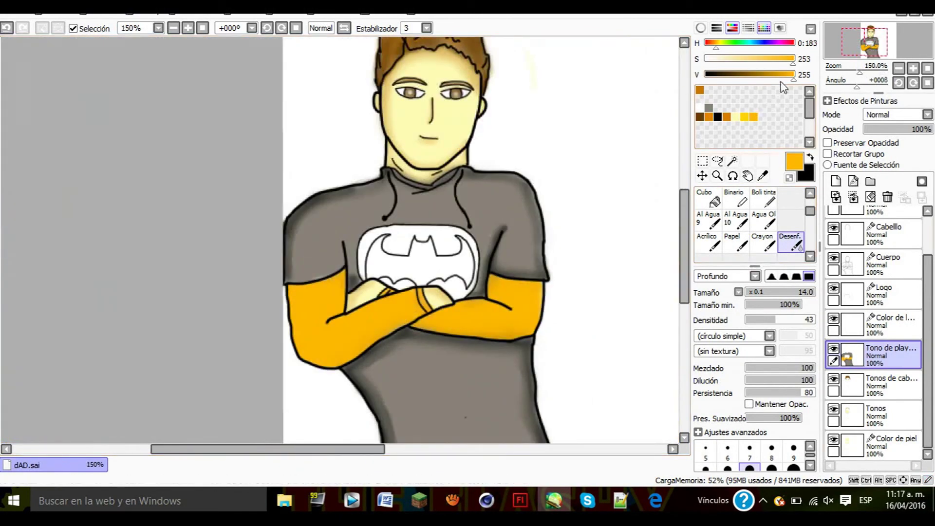
pyautogui.scroll(3, 303, 225)
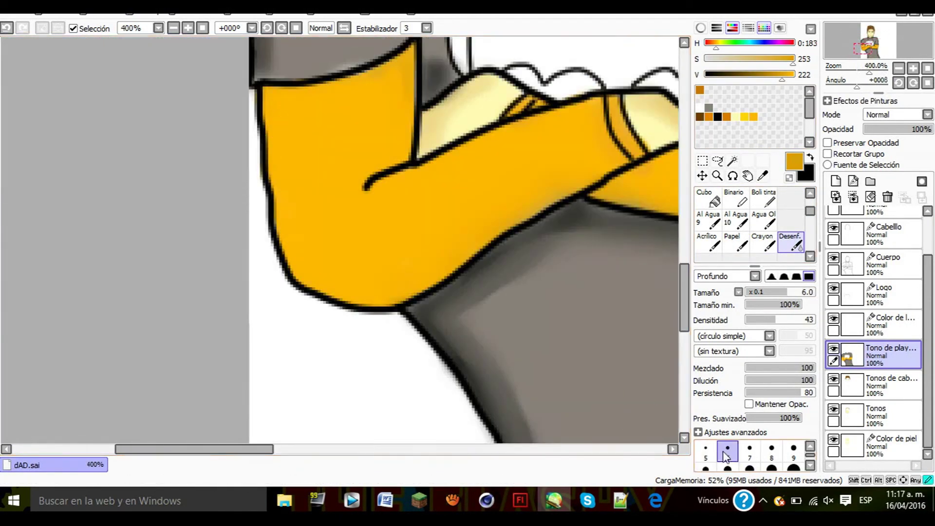
pyautogui.scroll(2, 760, 224)
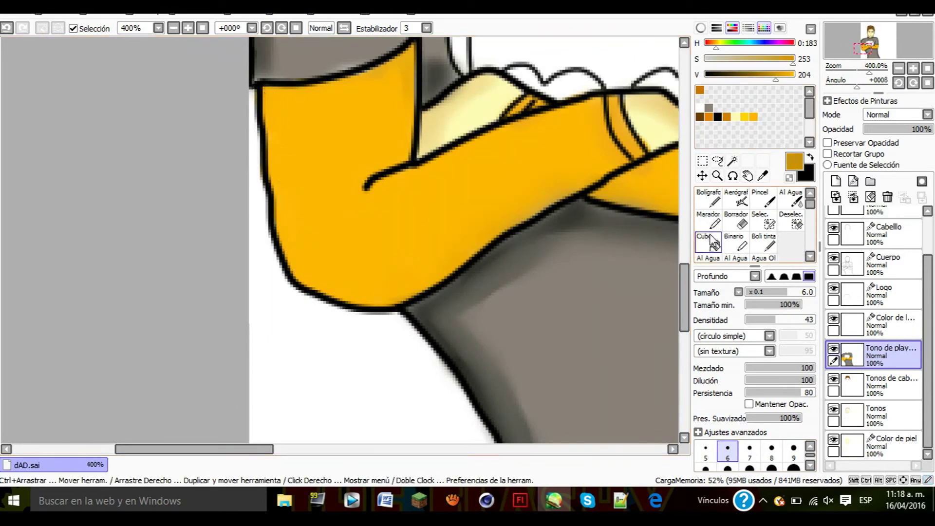
pyautogui.click(790, 199)
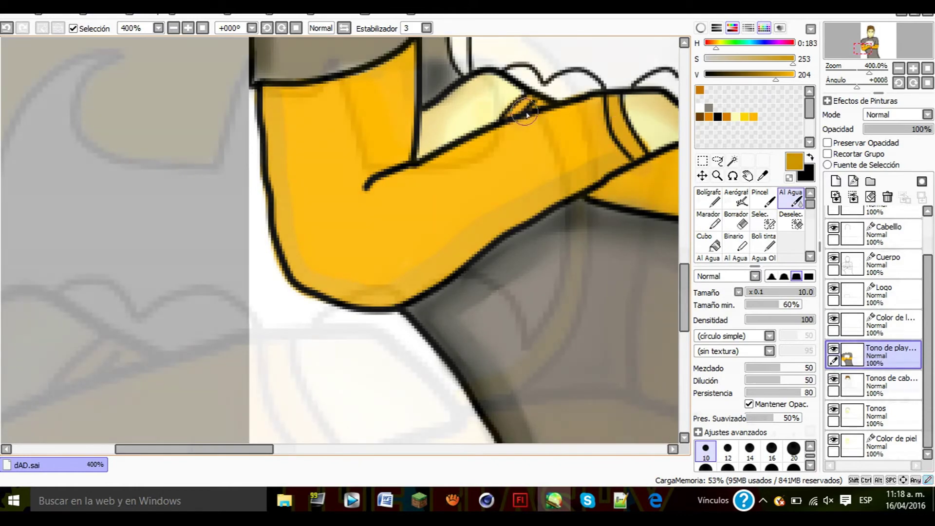
pyautogui.scroll(-4, 526, 115)
# Step: Paint the logo background around the bat yellow and shade its edges orange with the size 5 Crayon brush
pyautogui.scroll(4, 525, 48)
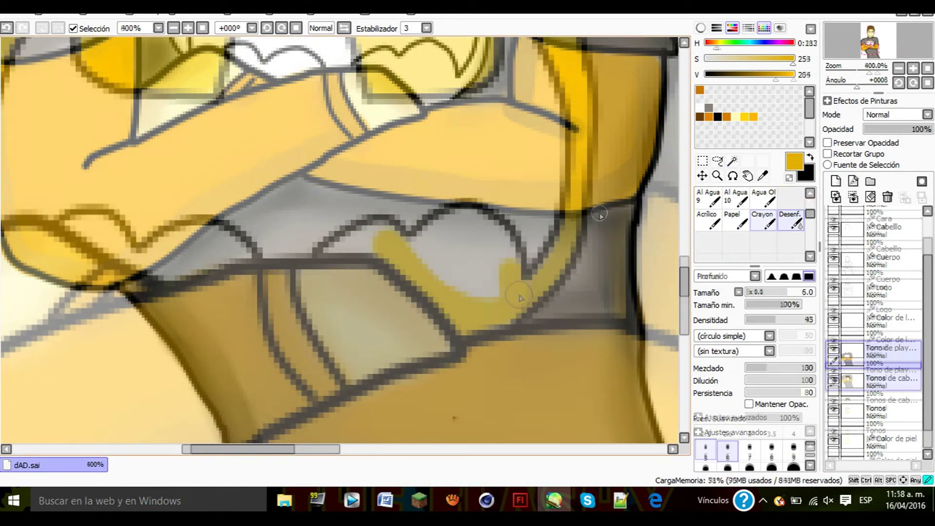
pyautogui.moveTo(492, 244)
pyautogui.mouseDown()
pyautogui.moveTo(465, 226)
pyautogui.moveTo(463, 268)
pyautogui.moveTo(450, 253)
pyautogui.mouseUp()
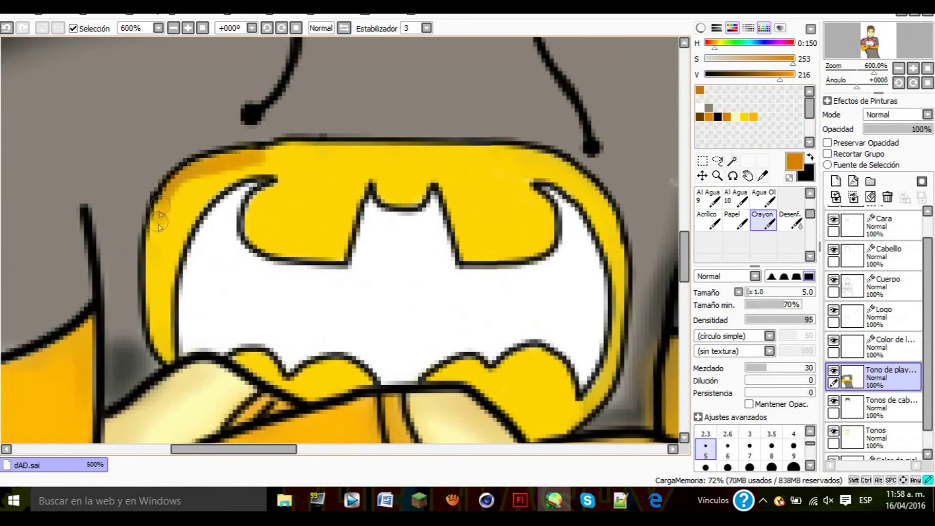
pyautogui.moveTo(212, 167); pyautogui.dragTo(524, 160)
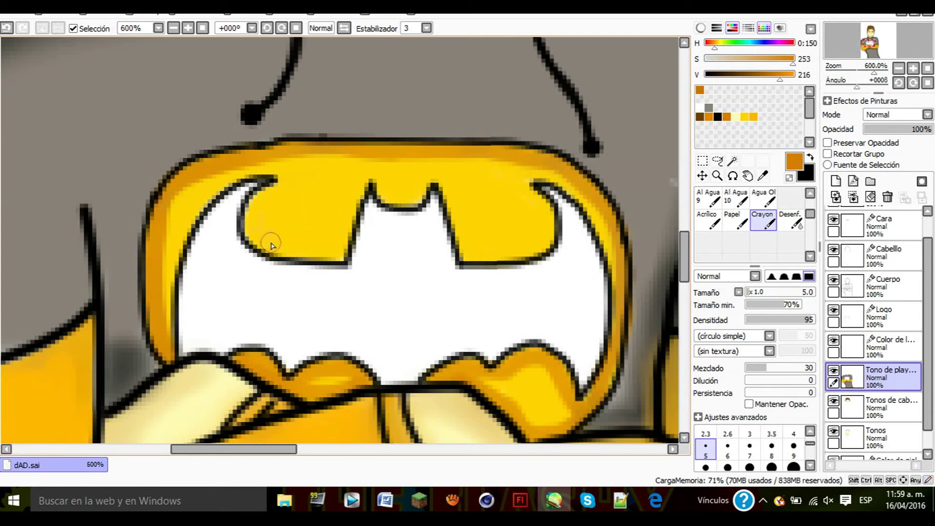
pyautogui.moveTo(346, 222)
pyautogui.mouseDown()
pyautogui.moveTo(374, 180)
pyautogui.moveTo(423, 183)
pyautogui.moveTo(460, 227)
pyautogui.moveTo(523, 252)
pyautogui.moveTo(530, 189)
pyautogui.moveTo(556, 180)
pyautogui.moveTo(621, 287)
pyautogui.mouseUp()
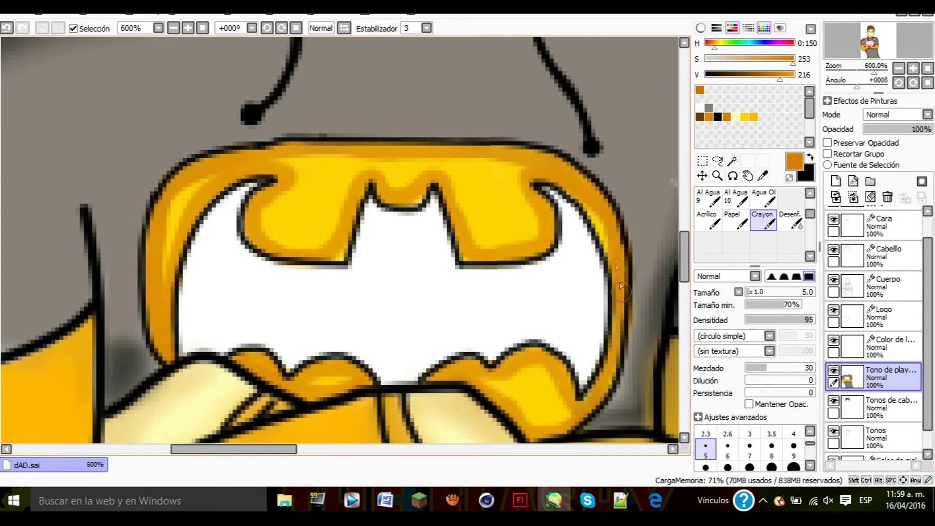
# Step: Blur the orange shading of the logo background with the Desenf. brush
pyautogui.click(792, 220)
pyautogui.moveTo(532, 390)
pyautogui.mouseDown()
pyautogui.moveTo(523, 379)
pyautogui.moveTo(524, 393)
pyautogui.moveTo(551, 194)
pyautogui.moveTo(340, 175)
pyautogui.moveTo(210, 204)
pyautogui.moveTo(199, 198)
pyautogui.moveTo(210, 208)
pyautogui.moveTo(244, 365)
pyautogui.mouseUp()
pyautogui.scroll(2, 735, 200)
pyautogui.click(736, 198)
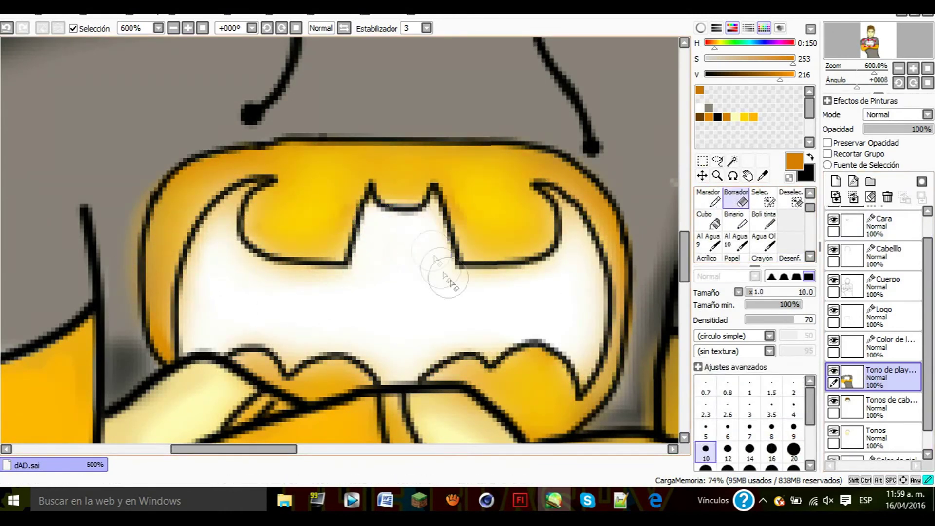
pyautogui.hotkey('ctrl', 'z')
pyautogui.hotkey('ctrl', 'z')
pyautogui.hotkey('ctrl', 'z')
pyautogui.hotkey('ctrl', 'z')
pyautogui.hotkey('ctrl', 'z')
pyautogui.hotkey('ctrl', 'z')
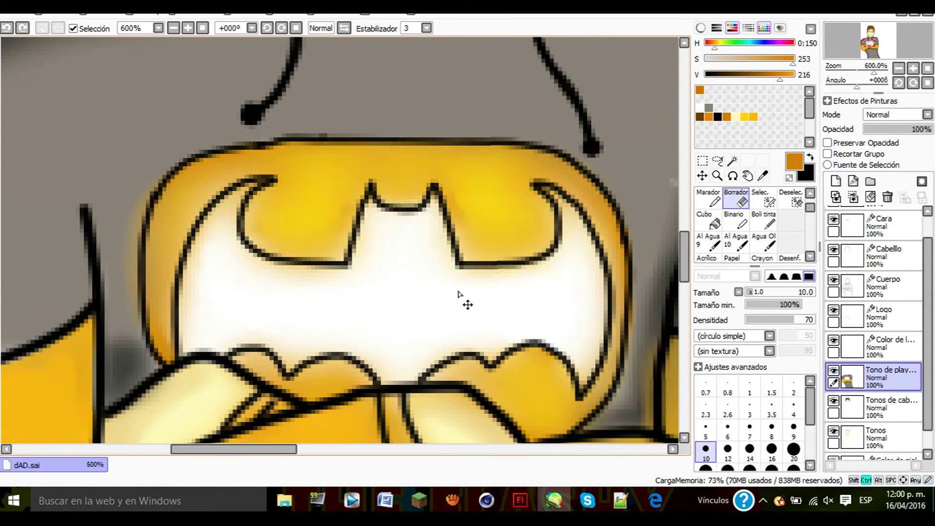
# Step: Smooth the logo's upper shading with the Desenf. brush and paint the bat shape grey-brown with the size 5 Crayon
pyautogui.click(790, 258)
pyautogui.moveTo(469, 206)
pyautogui.mouseDown()
pyautogui.moveTo(420, 207)
pyautogui.moveTo(231, 171)
pyautogui.moveTo(609, 336)
pyautogui.moveTo(438, 380)
pyautogui.moveTo(497, 204)
pyautogui.moveTo(160, 266)
pyautogui.moveTo(226, 211)
pyautogui.moveTo(263, 214)
pyautogui.mouseUp()
pyautogui.click(718, 117)
pyautogui.click(763, 258)
pyautogui.moveTo(465, 302)
pyautogui.mouseDown()
pyautogui.moveTo(418, 322)
pyautogui.moveTo(195, 208)
pyautogui.moveTo(230, 152)
pyautogui.moveTo(196, 181)
pyautogui.moveTo(149, 299)
pyautogui.moveTo(154, 355)
pyautogui.moveTo(197, 170)
pyautogui.moveTo(229, 257)
pyautogui.moveTo(525, 286)
pyautogui.moveTo(266, 299)
pyautogui.moveTo(247, 284)
pyautogui.moveTo(209, 172)
pyautogui.moveTo(175, 310)
pyautogui.moveTo(149, 360)
pyautogui.mouseUp()
pyautogui.scroll(1, 289, 329)
pyautogui.moveTo(215, 167)
pyautogui.mouseDown()
pyautogui.moveTo(307, 255)
pyautogui.moveTo(394, 210)
pyautogui.moveTo(389, 195)
pyautogui.moveTo(495, 223)
pyautogui.moveTo(480, 195)
pyautogui.moveTo(399, 219)
pyautogui.moveTo(468, 282)
pyautogui.moveTo(219, 223)
pyautogui.moveTo(415, 189)
pyautogui.mouseUp()
pyautogui.moveTo(484, 290)
pyautogui.mouseDown()
pyautogui.moveTo(423, 402)
pyautogui.moveTo(351, 366)
pyautogui.moveTo(470, 351)
pyautogui.moveTo(447, 322)
pyautogui.moveTo(209, 309)
pyautogui.moveTo(257, 313)
pyautogui.moveTo(289, 379)
pyautogui.moveTo(180, 331)
pyautogui.moveTo(258, 335)
pyautogui.mouseUp()
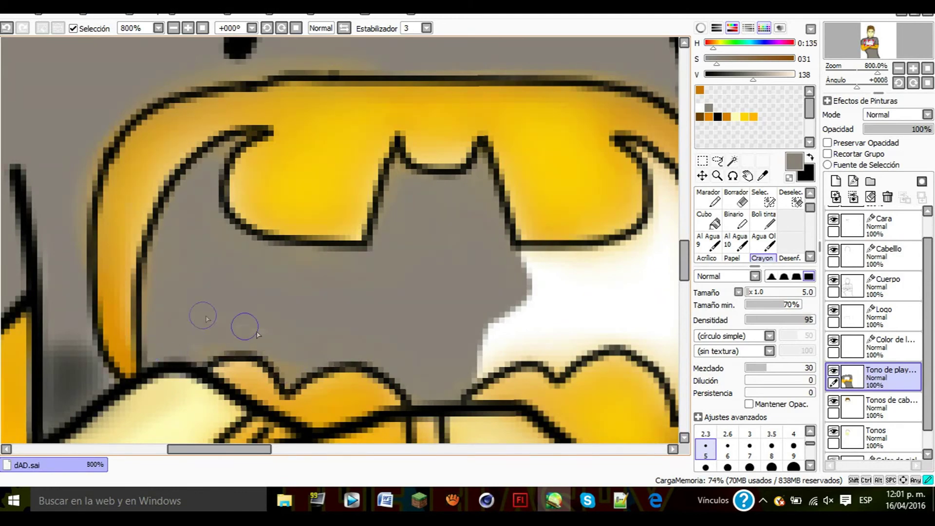
pyautogui.moveTo(251, 449); pyautogui.dragTo(302, 451)
pyautogui.moveTo(239, 360)
pyautogui.mouseDown()
pyautogui.moveTo(357, 401)
pyautogui.moveTo(321, 146)
pyautogui.moveTo(382, 311)
pyautogui.moveTo(229, 363)
pyautogui.moveTo(227, 351)
pyautogui.moveTo(302, 341)
pyautogui.moveTo(346, 205)
pyautogui.moveTo(156, 313)
pyautogui.moveTo(212, 260)
pyautogui.moveTo(348, 284)
pyautogui.mouseUp()
# Step: Darken the inner edges of the bat shape with black strokes of the size 3 Crayon
pyautogui.scroll(-6, 168, 312)
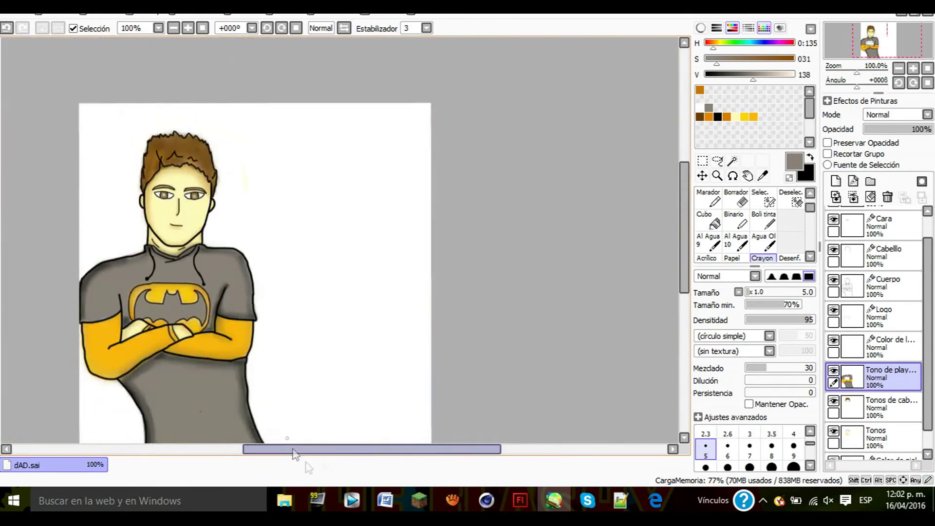
pyautogui.scroll(4, 132, 295)
pyautogui.click(717, 117)
pyautogui.scroll(-1, 790, 246)
pyautogui.click(791, 245)
pyautogui.click(706, 452)
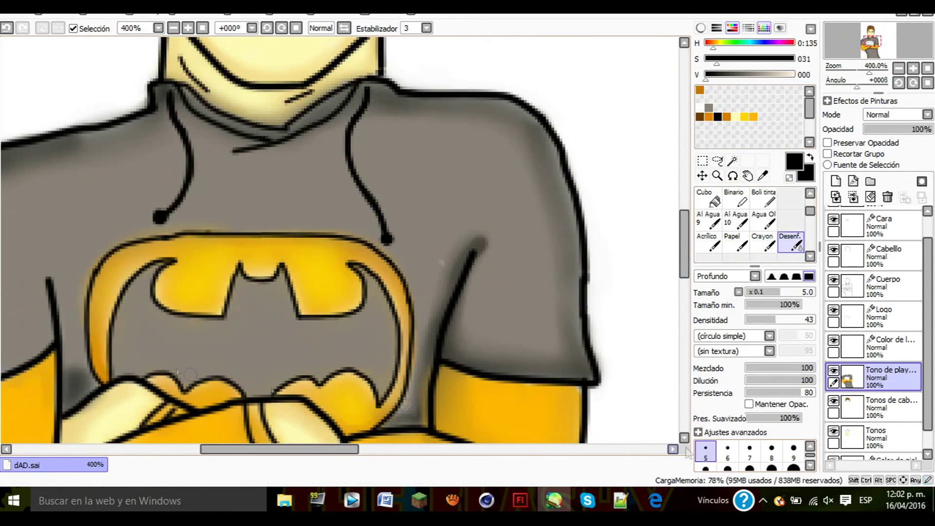
pyautogui.scroll(1, 110, 363)
pyautogui.click(763, 244)
pyautogui.moveTo(126, 377)
pyautogui.mouseDown()
pyautogui.moveTo(123, 307)
pyautogui.moveTo(193, 216)
pyautogui.mouseUp()
pyautogui.hotkey('ctrl', 'z')
pyautogui.click(727, 446)
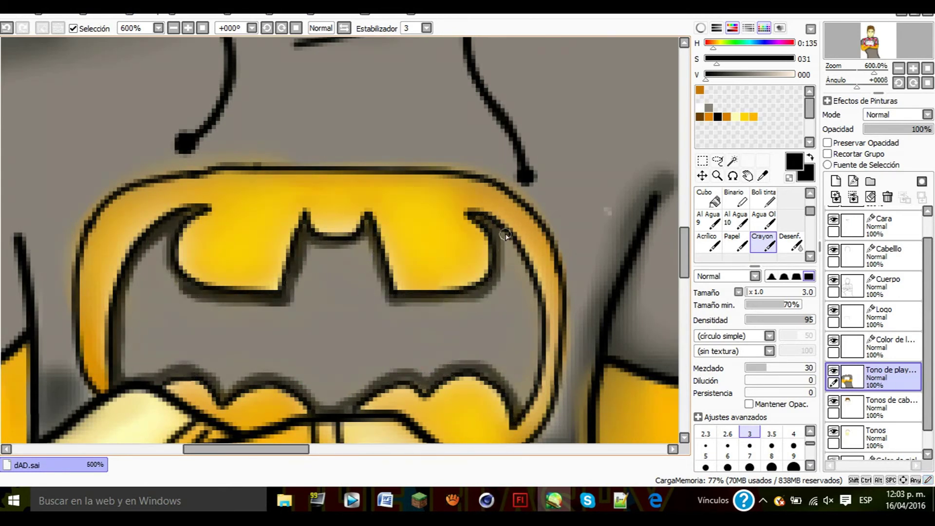
# Step: Blur the black edge shading inside the bat shape with the size 5 Desenf. brush
pyautogui.click(790, 242)
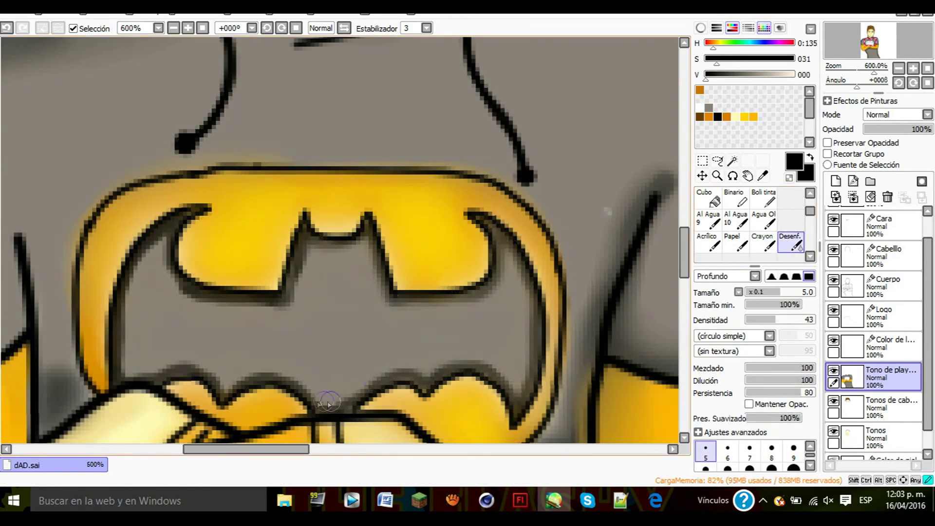
pyautogui.scroll(-7, 312, 326)
pyautogui.scroll(7, 314, 322)
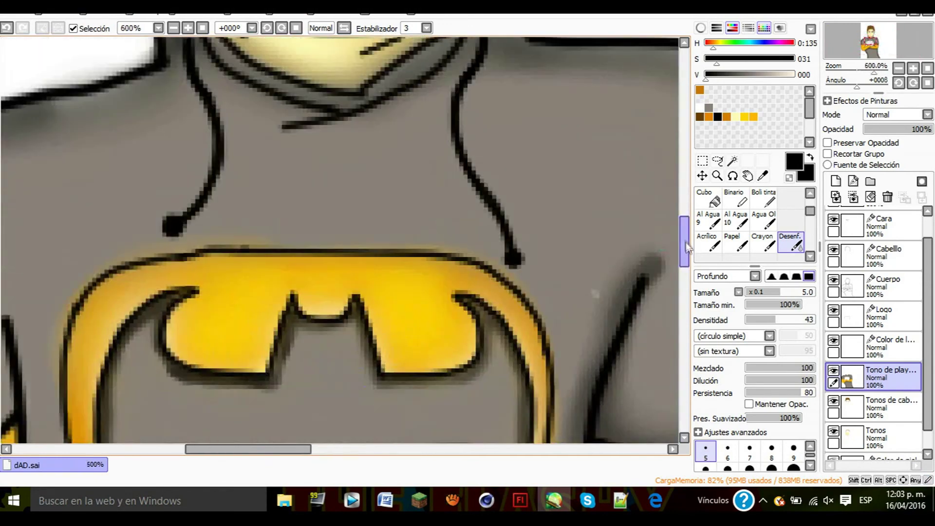
# Step: Fill the interior of the bat shape with black using the size 6 Bolígrafo brush
pyautogui.moveTo(686, 245); pyautogui.dragTo(685, 260)
pyautogui.scroll(3, 766, 222)
pyautogui.click(709, 199)
pyautogui.moveTo(389, 292)
pyautogui.mouseDown()
pyautogui.moveTo(319, 309)
pyautogui.moveTo(297, 207)
pyautogui.moveTo(357, 229)
pyautogui.moveTo(334, 277)
pyautogui.moveTo(139, 270)
pyautogui.moveTo(117, 331)
pyautogui.moveTo(119, 253)
pyautogui.moveTo(147, 207)
pyautogui.moveTo(161, 336)
pyautogui.moveTo(177, 307)
pyautogui.moveTo(407, 290)
pyautogui.moveTo(223, 335)
pyautogui.moveTo(321, 341)
pyautogui.moveTo(336, 331)
pyautogui.moveTo(189, 305)
pyautogui.mouseUp()
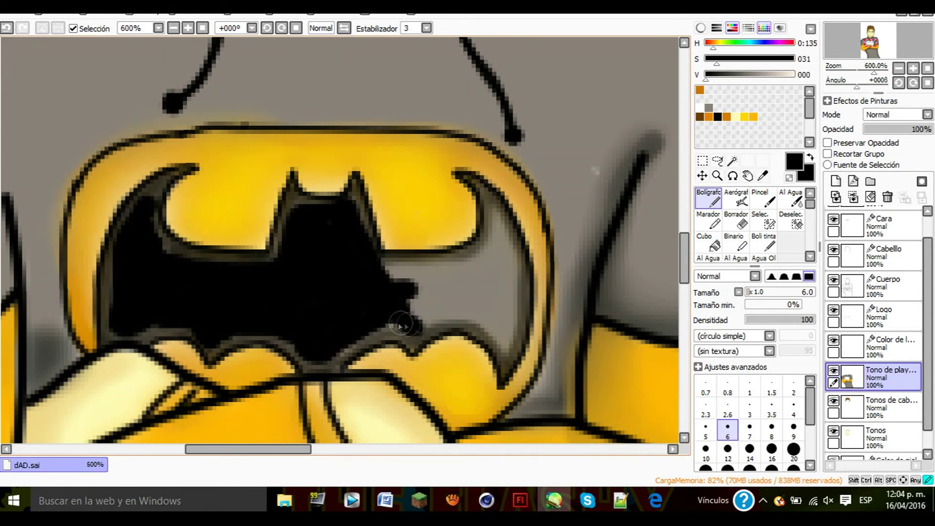
pyautogui.moveTo(385, 271)
pyautogui.mouseDown()
pyautogui.moveTo(489, 229)
pyautogui.moveTo(511, 321)
pyautogui.moveTo(413, 312)
pyautogui.moveTo(458, 285)
pyautogui.moveTo(502, 309)
pyautogui.mouseUp()
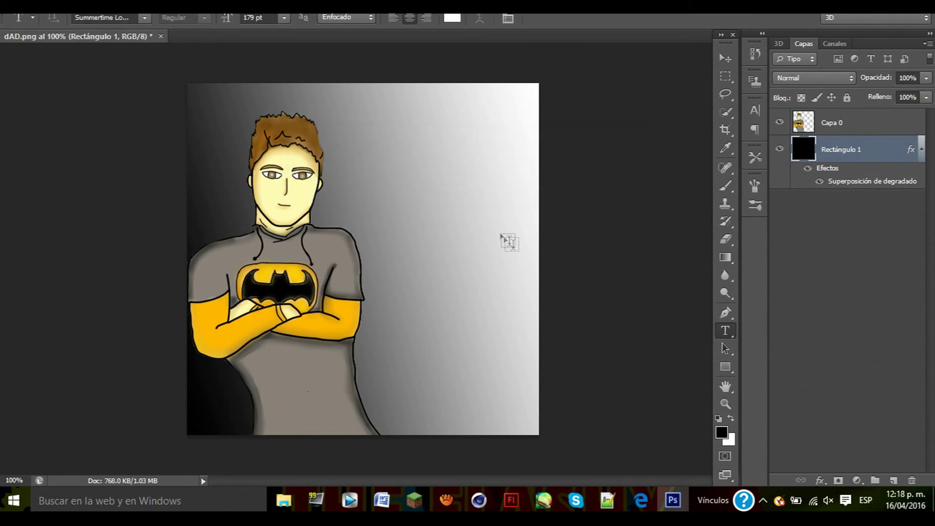
# Step: In Photoshop, create a text box beside the figure, above the gradient rectangle layer, and enlarge it downward and sideways
pyautogui.moveTo(356, 196); pyautogui.dragTo(500, 233)
pyautogui.moveTo(428, 235); pyautogui.dragTo(428, 262)
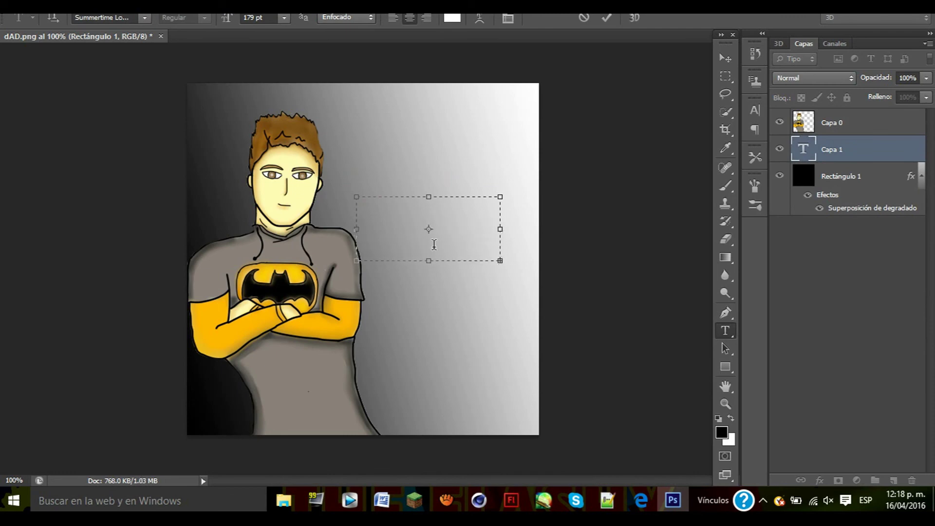
pyautogui.moveTo(430, 263); pyautogui.dragTo(430, 385)
pyautogui.moveTo(501, 290); pyautogui.dragTo(711, 292)
# Step: Set all the text to 72 pt and move the text box toward the figure, beside the head
pyautogui.hotkey('ctrl', 'a')
pyautogui.click(284, 19)
pyautogui.click(280, 98)
pyautogui.click(284, 18)
pyautogui.click(273, 250)
pyautogui.moveTo(497, 226); pyautogui.dragTo(388, 209)
# Step: Correct the first line of the title to read "Batman"
pyautogui.click(725, 331)
pyautogui.click(479, 197)
pyautogui.press('BackSpace')
pyautogui.press('BackSpace')
pyautogui.write('man')
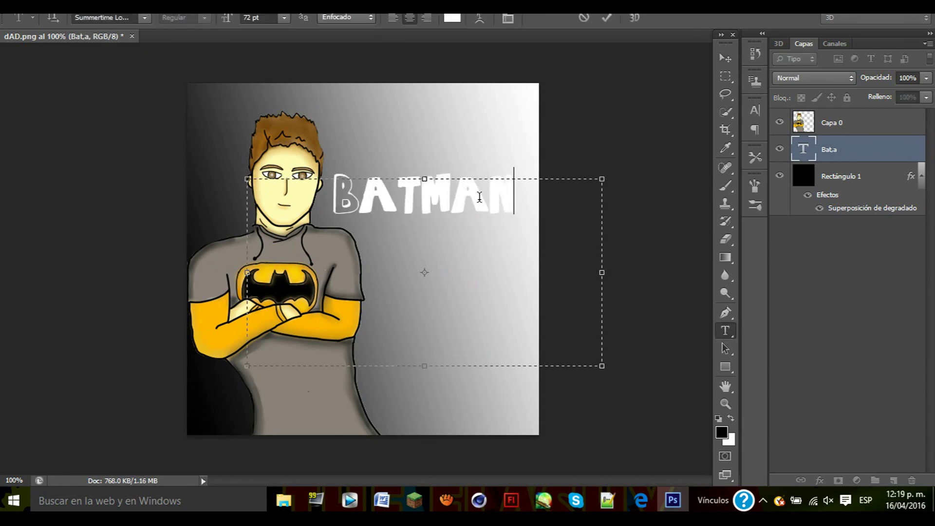
# Step: Change the colour of the whole title to yellow f6cb00
pyautogui.hotkey('ctrl', 'a')
pyautogui.click(452, 17)
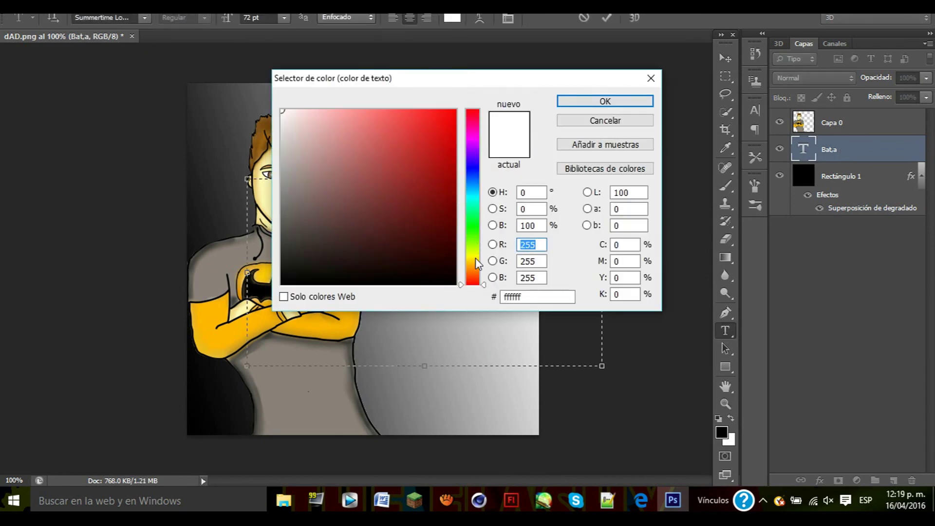
pyautogui.click(473, 258)
pyautogui.moveTo(471, 266); pyautogui.dragTo(470, 263)
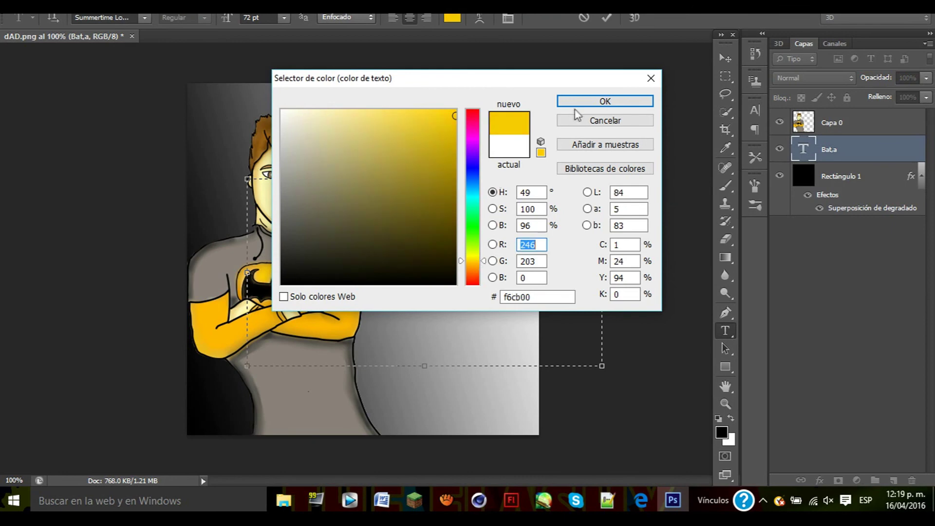
pyautogui.click(605, 101)
# Step: Reduce the title's text size to 30 pt
pyautogui.click(284, 18)
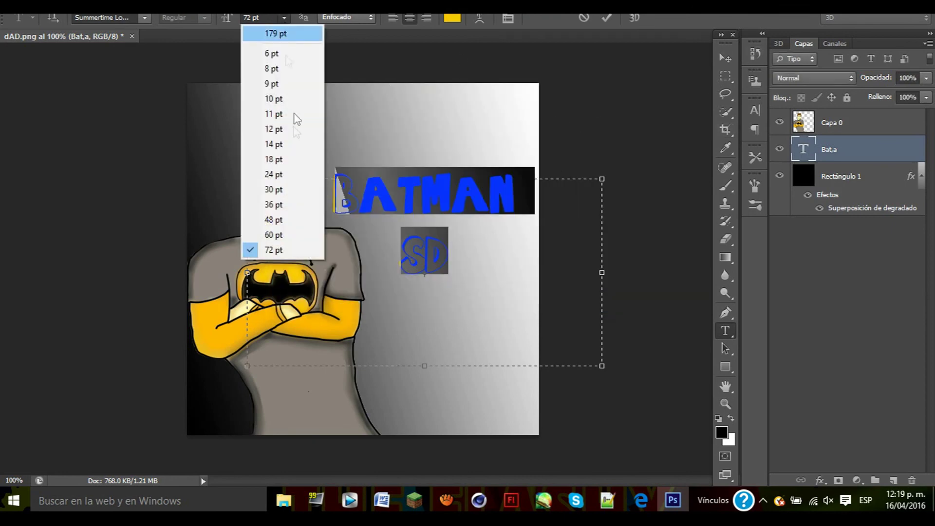
pyautogui.click(275, 219)
pyautogui.click(283, 17)
pyautogui.click(275, 189)
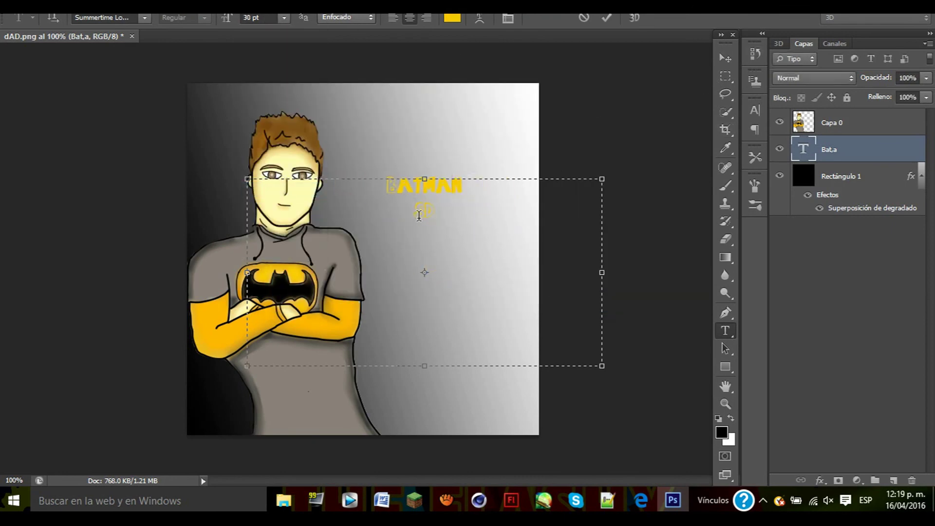
# Step: Put the title "Batman SD" on one line, tilt it slightly clockwise, and commit the text with the Move tool ready
pyautogui.moveTo(619, 377); pyautogui.dragTo(587, 389)
pyautogui.hotkey('ctrl', 'Return')
pyautogui.press('v')
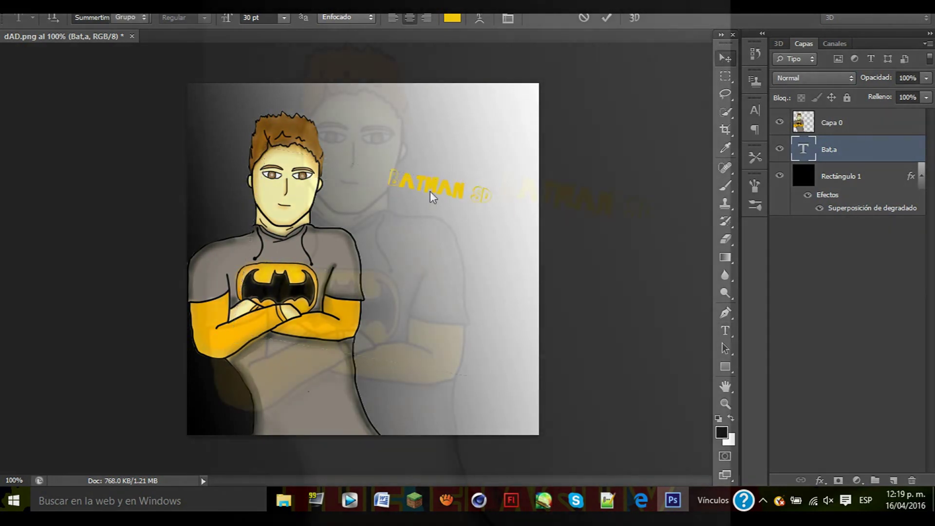